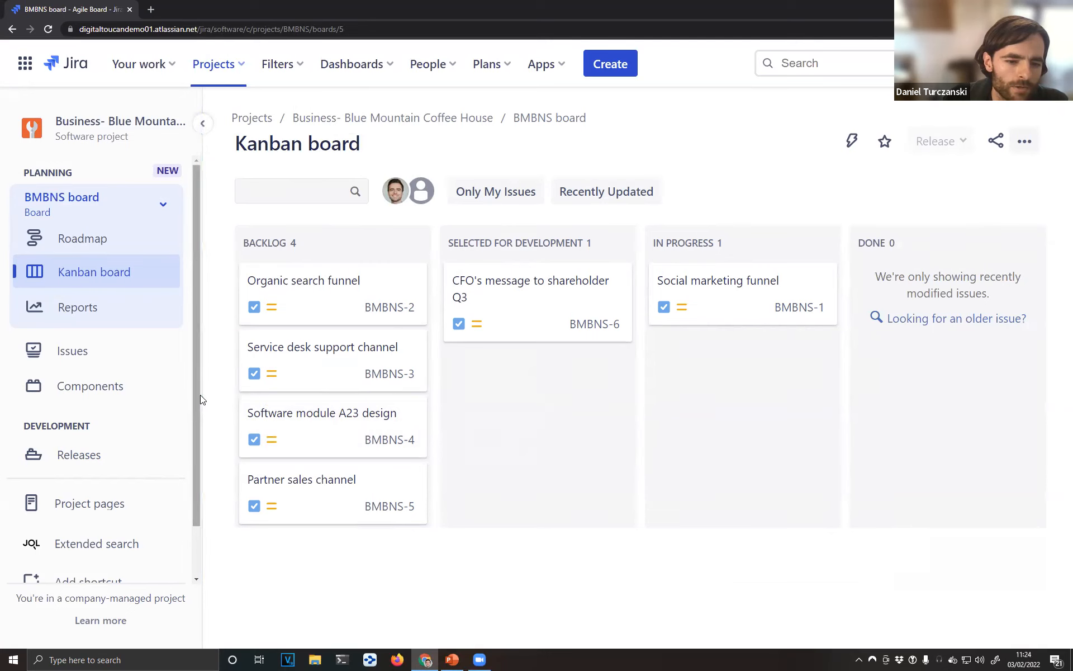
Step: Open the Business project's Components list and examine the "Business all - native Jira filter" query in a separate browser tab
click(152, 395)
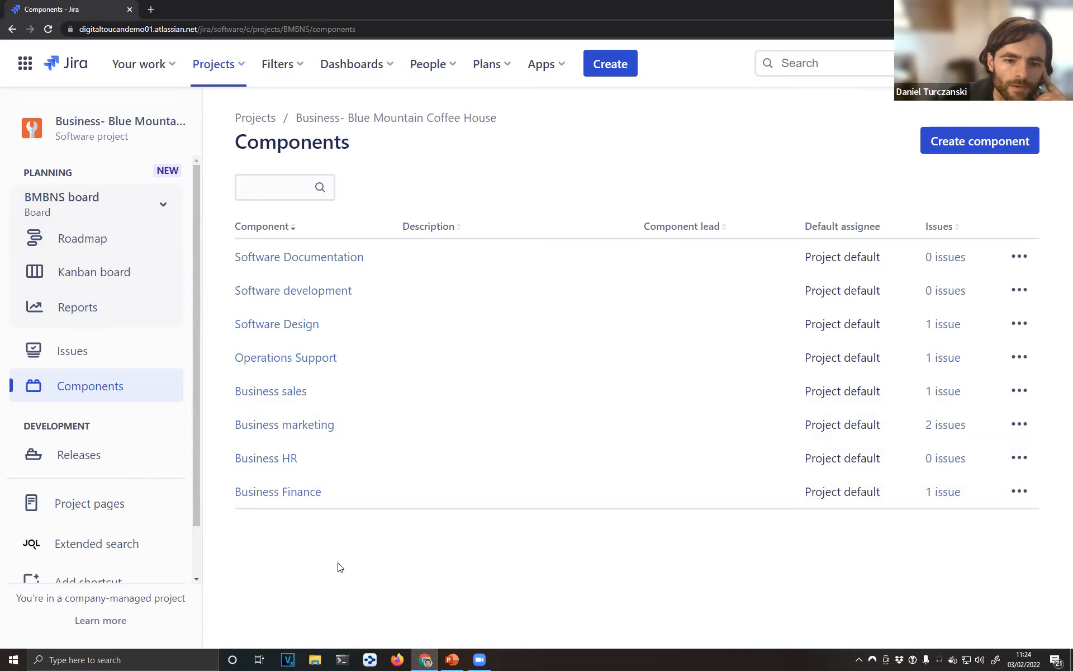
click(288, 73)
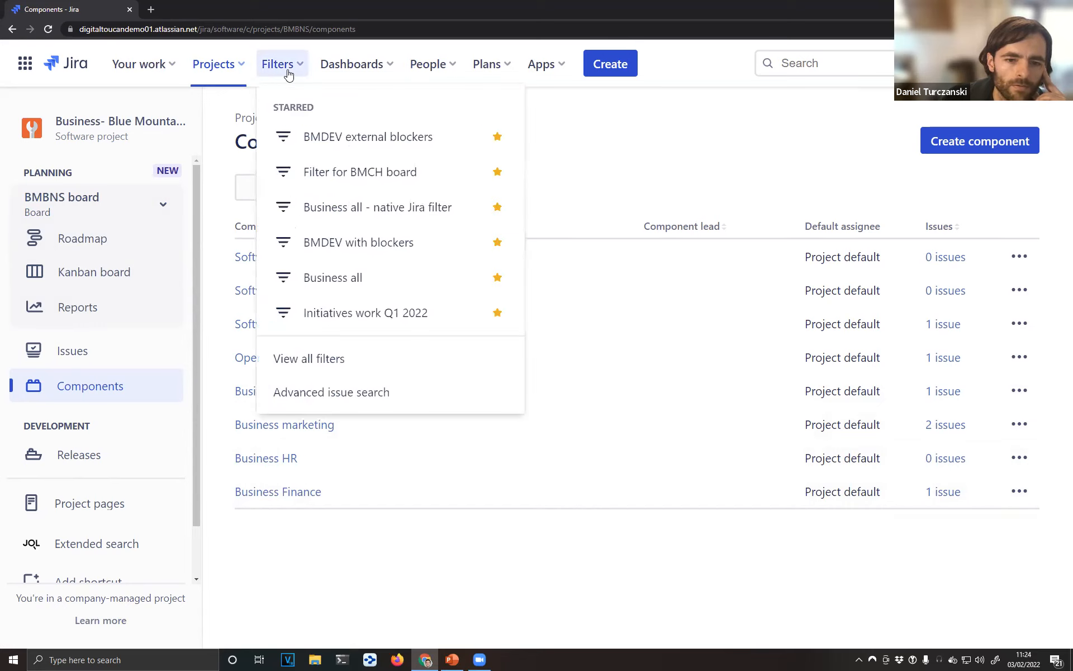
middle_click(353, 205)
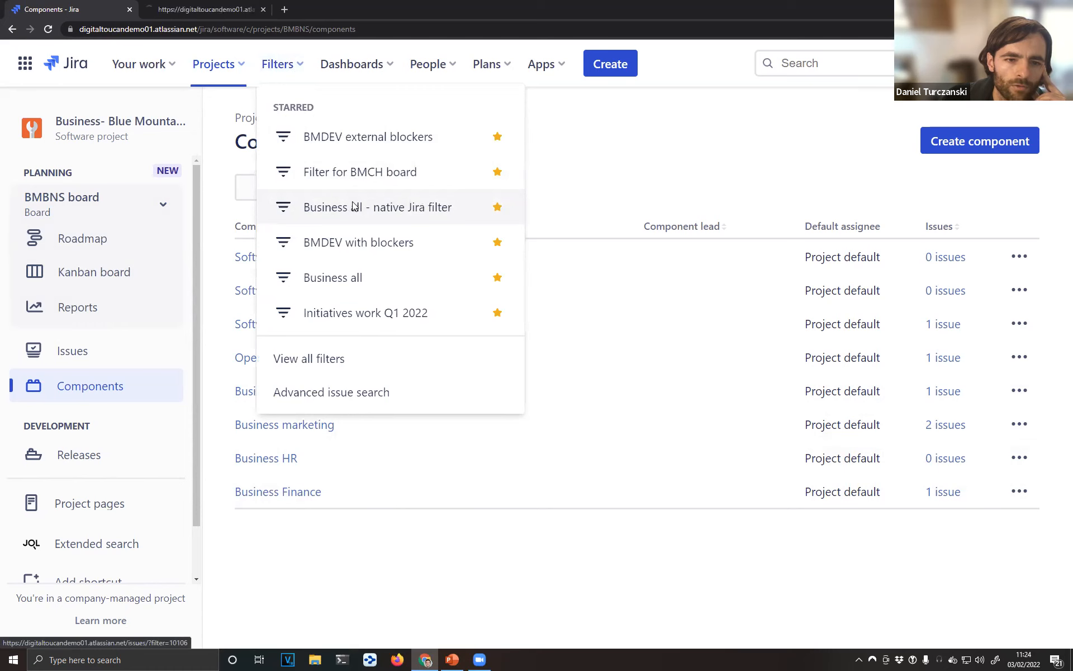
click(221, 9)
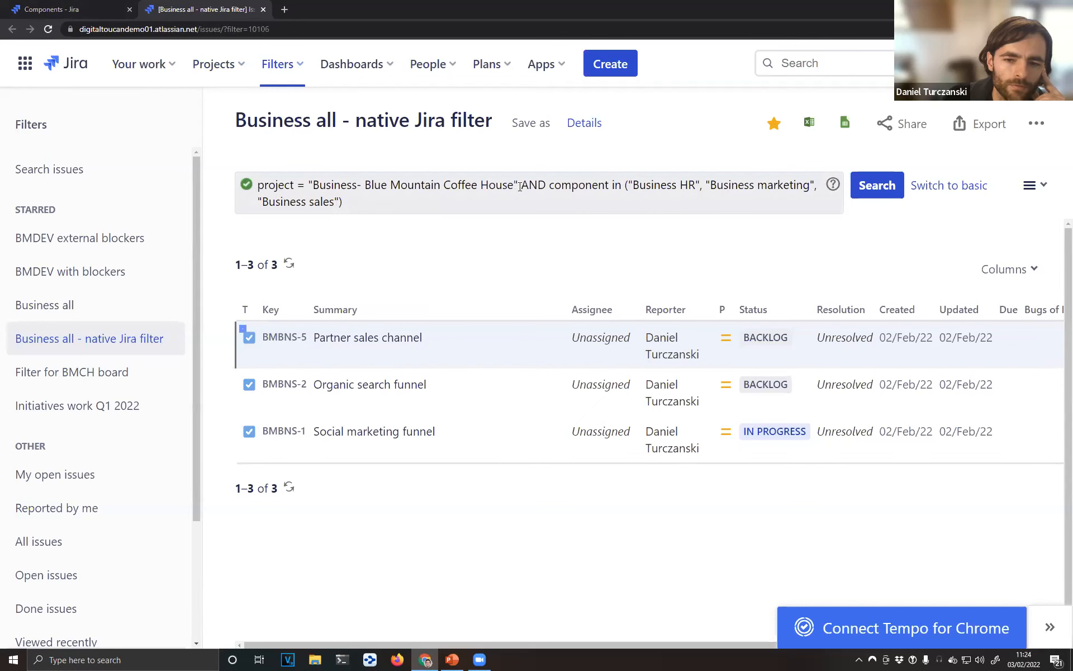
click(565, 187)
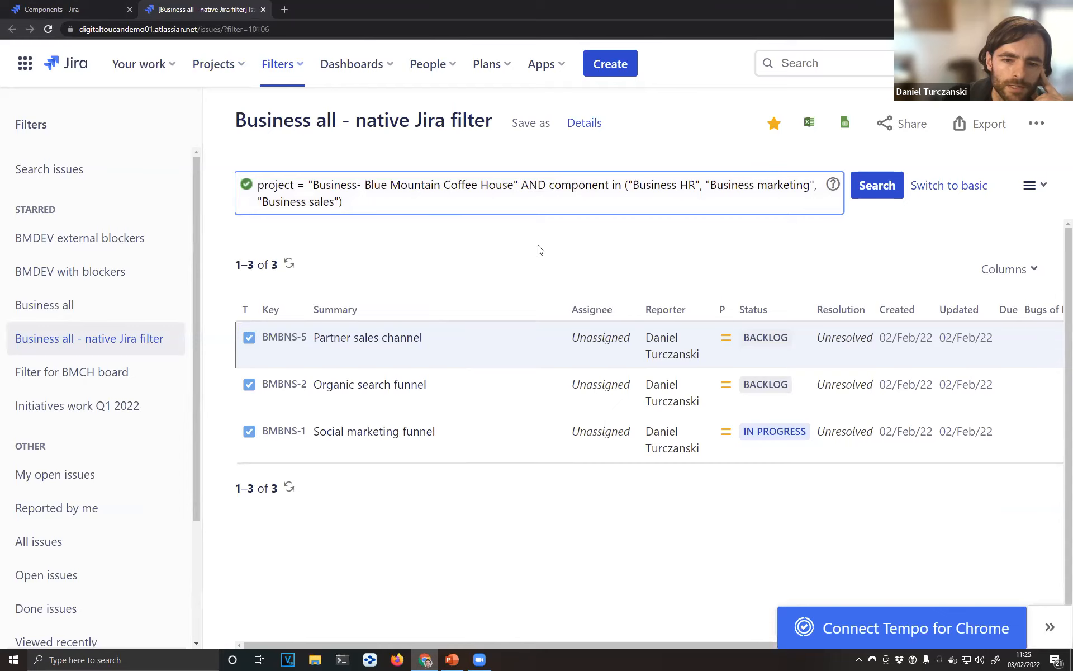
click(594, 185)
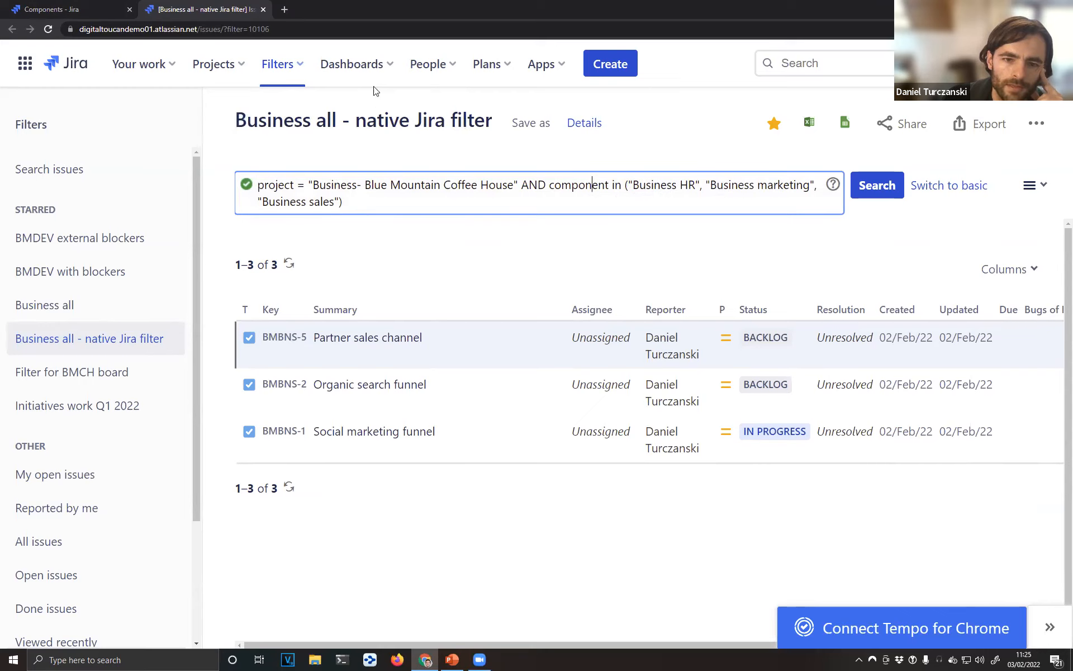
Step: Open the Business dashboard and compare its component statistics with the project's Components list
click(369, 66)
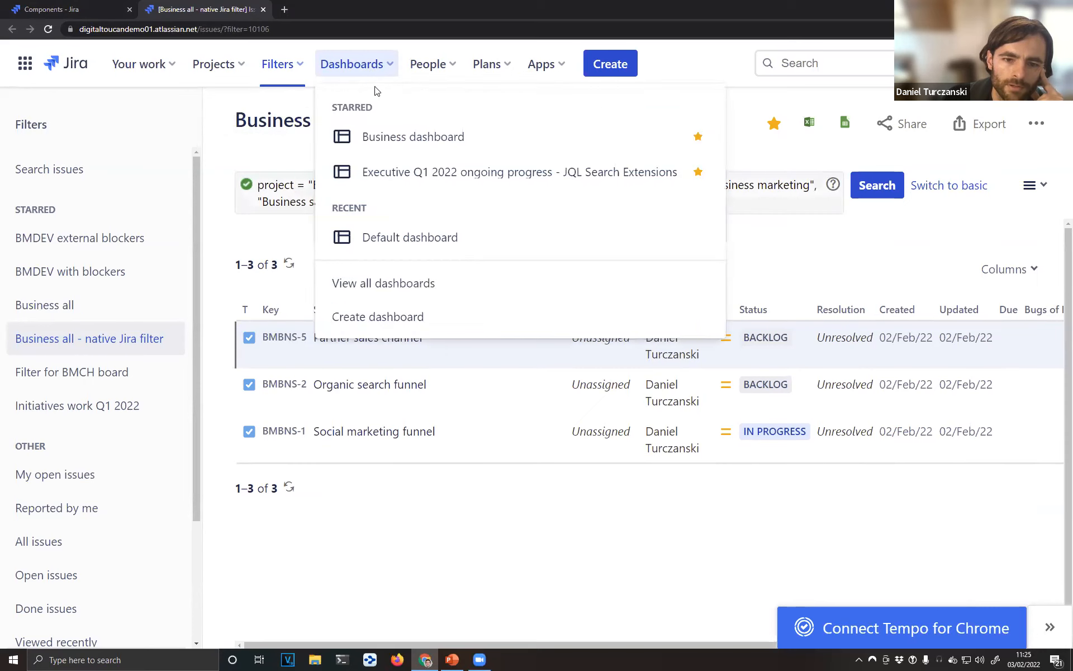
click(418, 141)
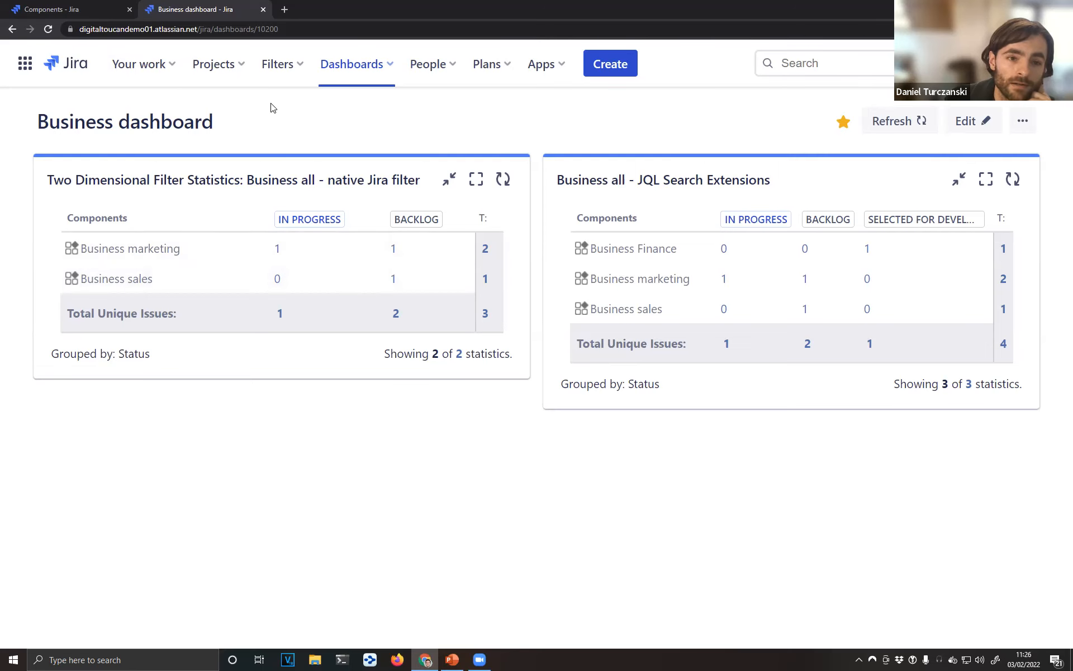
click(85, 11)
click(405, 567)
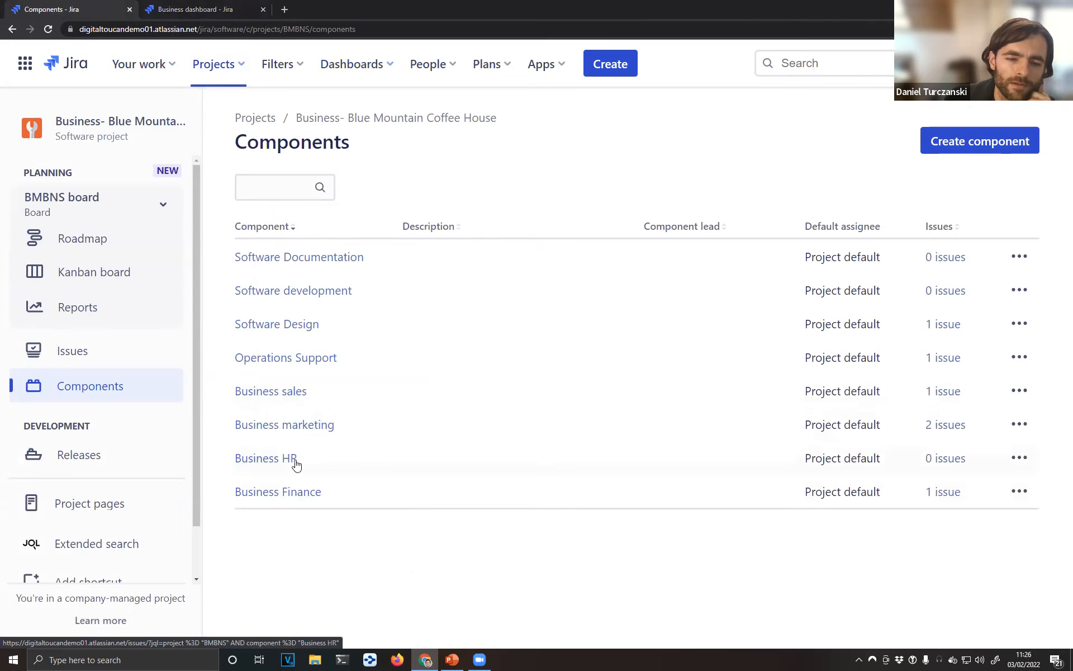
click(193, 10)
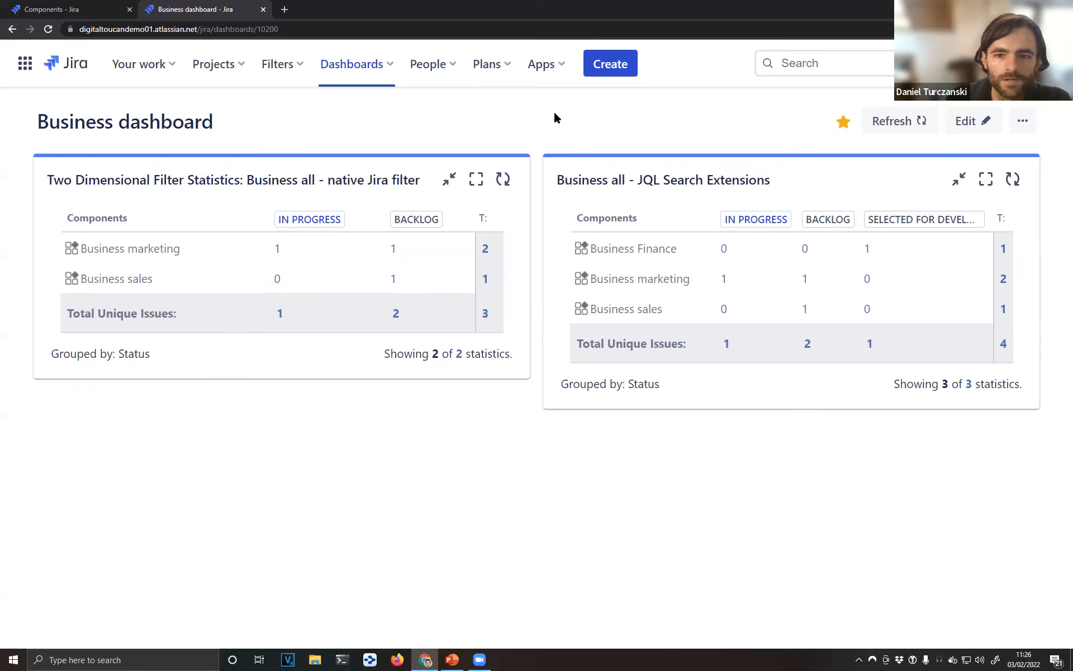
Step: Open the query of the saved "Business all" extended search filter in JQL Search Extensions
click(558, 73)
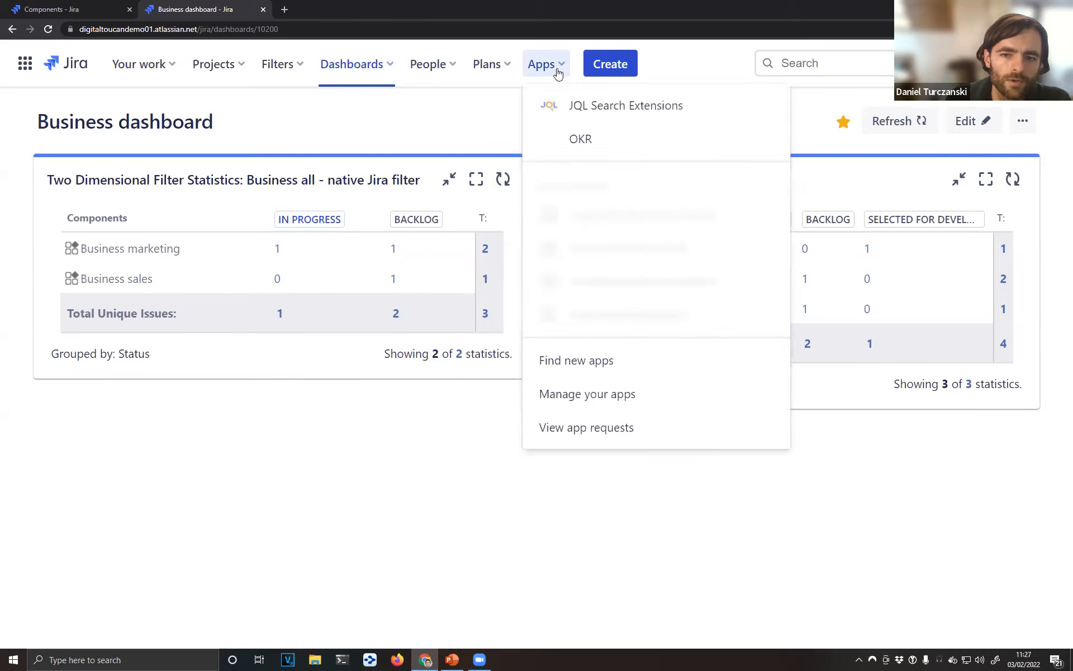
click(578, 106)
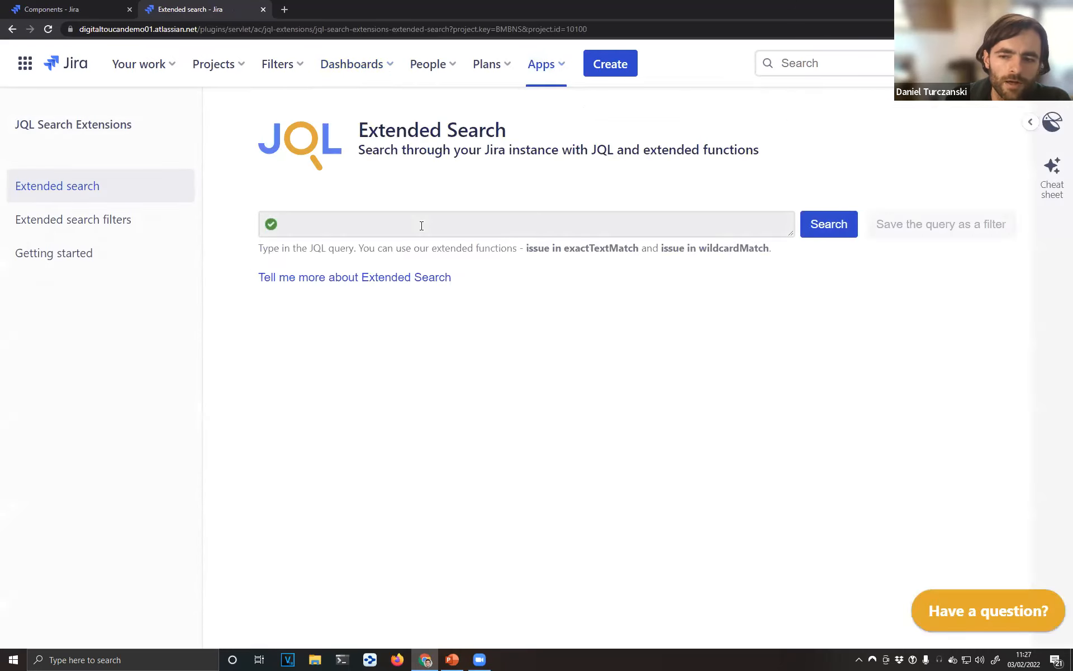
click(421, 226)
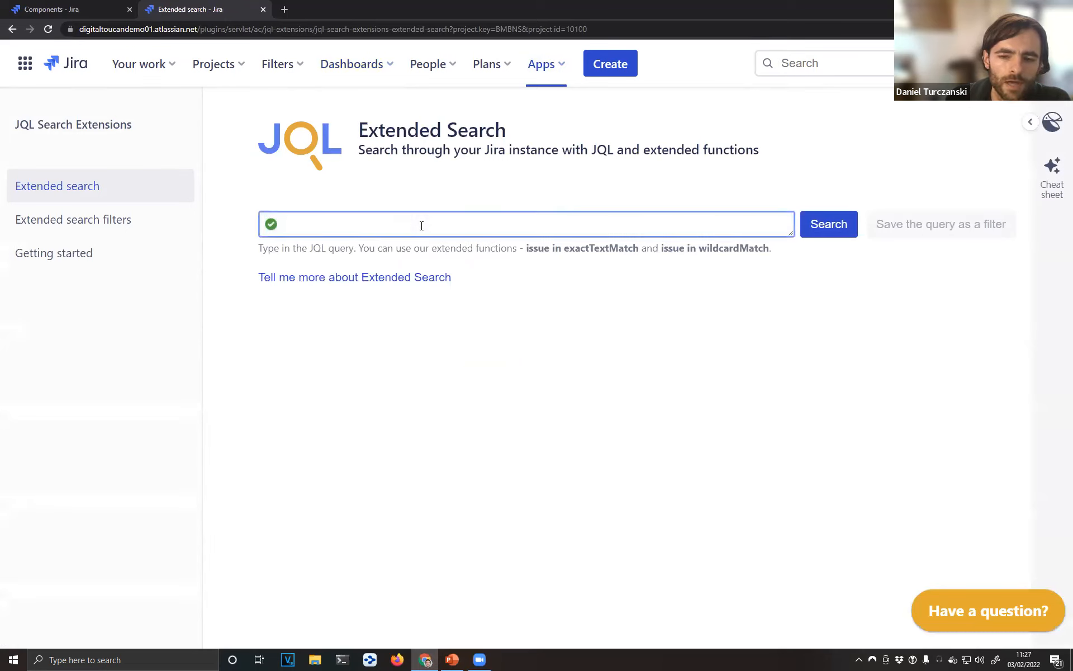
click(242, 199)
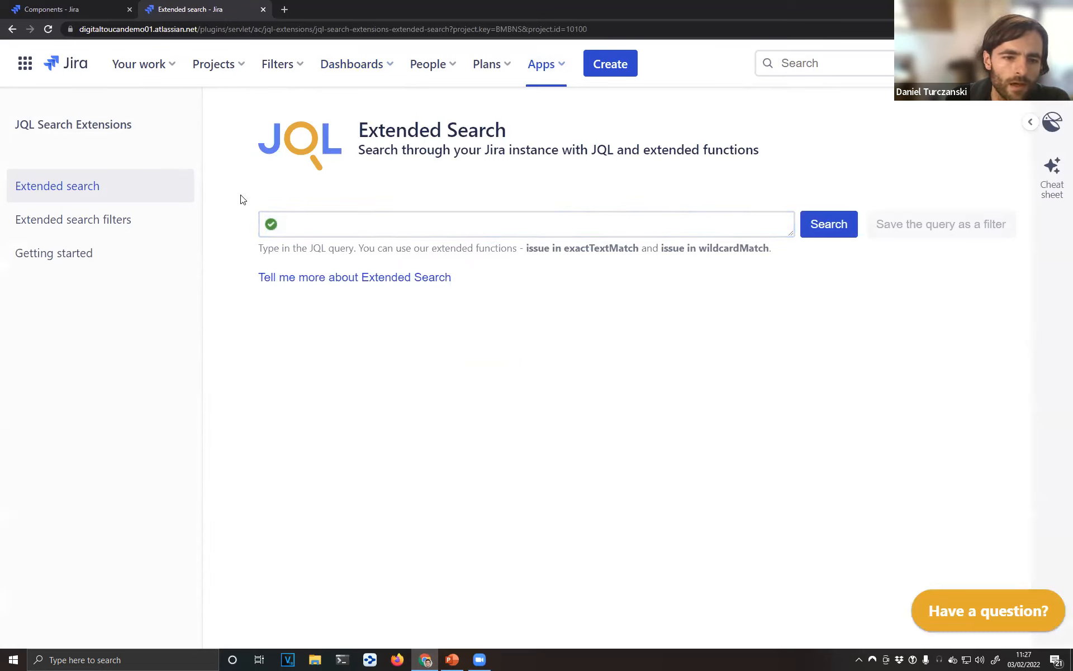
click(148, 233)
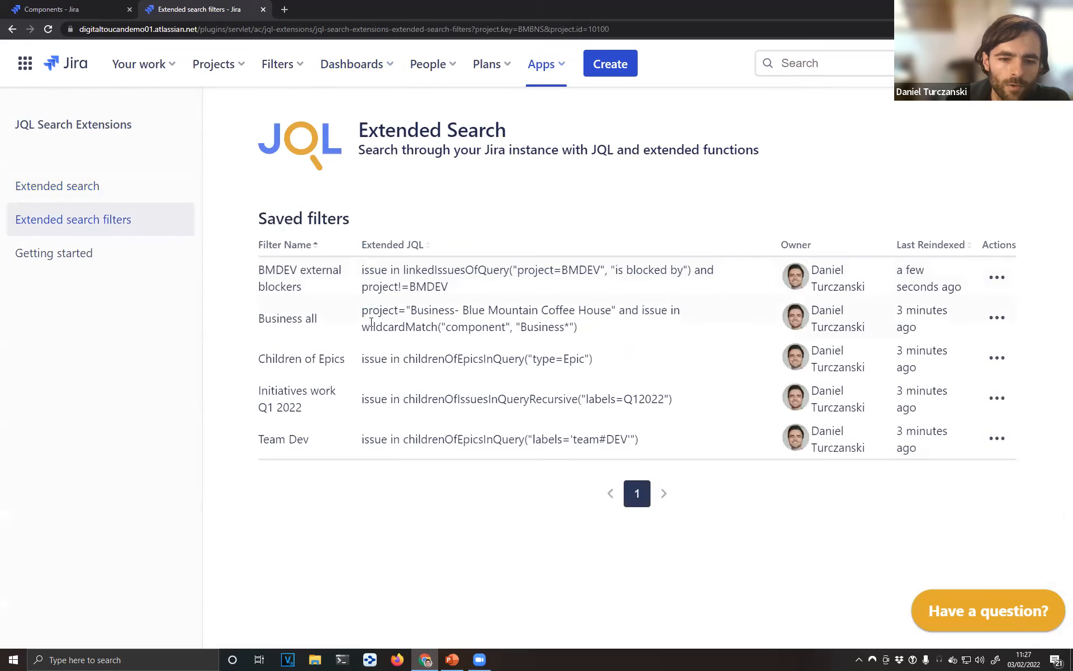
click(997, 317)
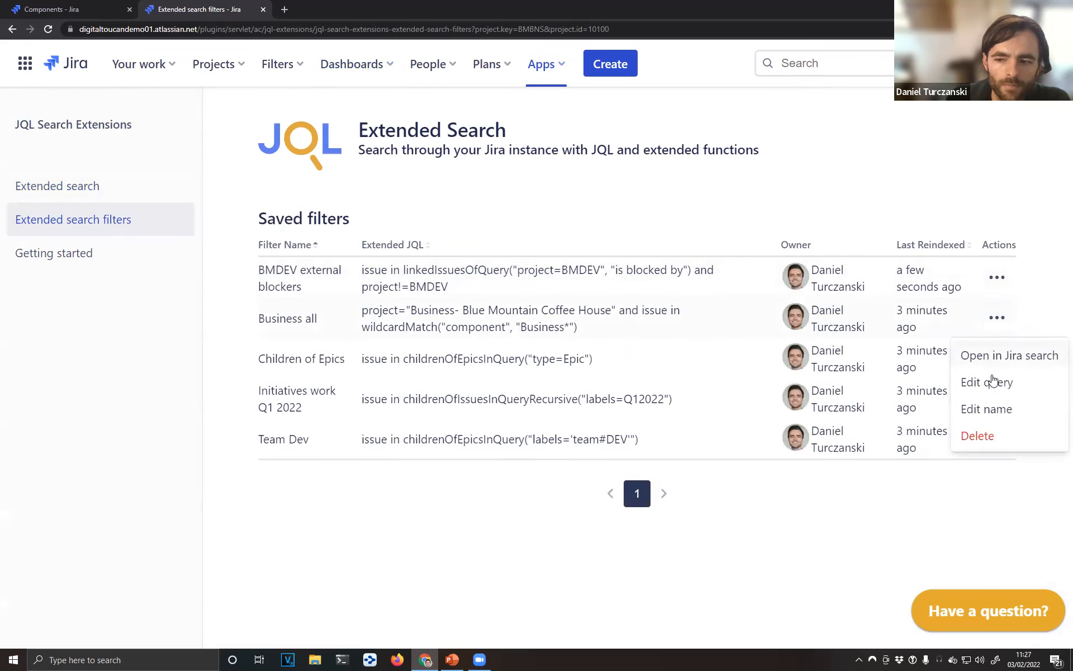
click(992, 380)
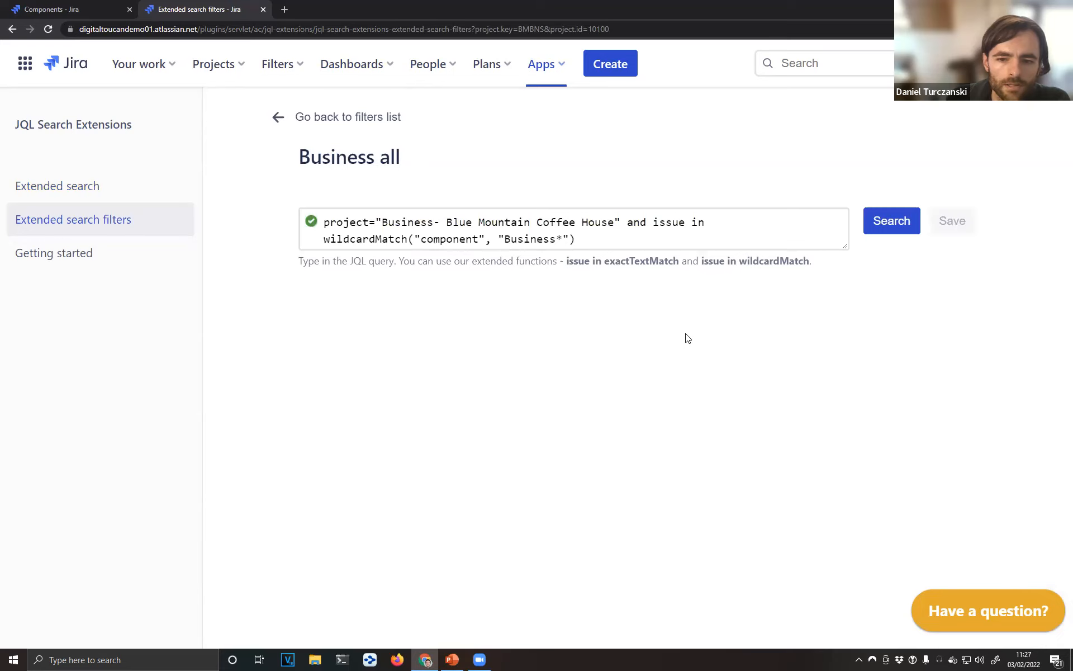
Step: Examine the query's project condition and its wildcardMatch clause for "Business*" components, and run the search
click(620, 223)
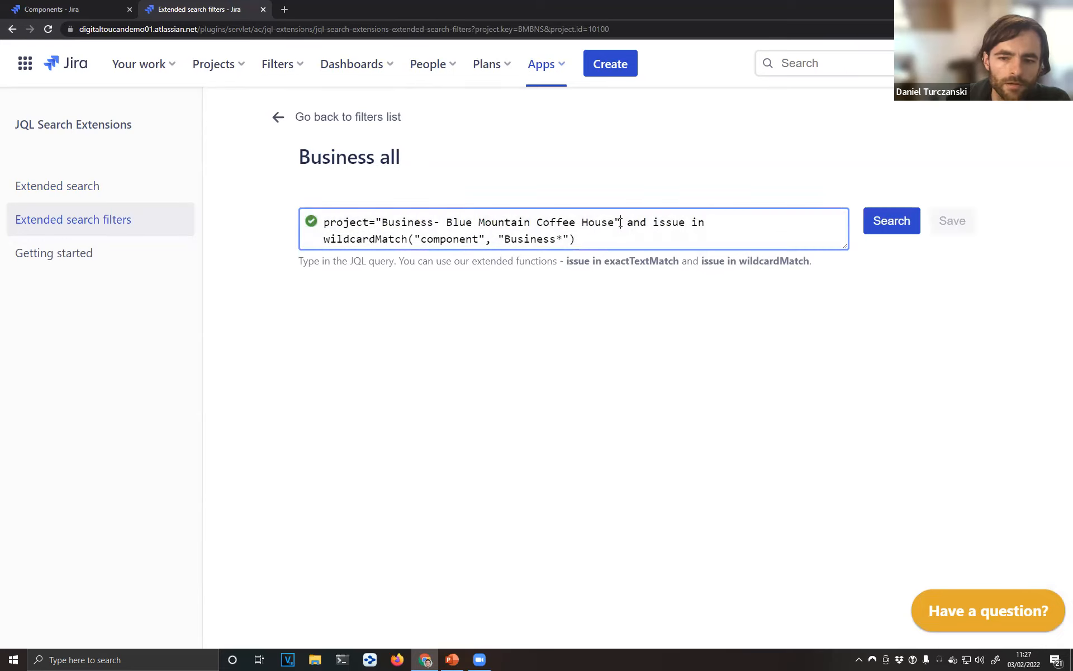
click(654, 221)
click(459, 241)
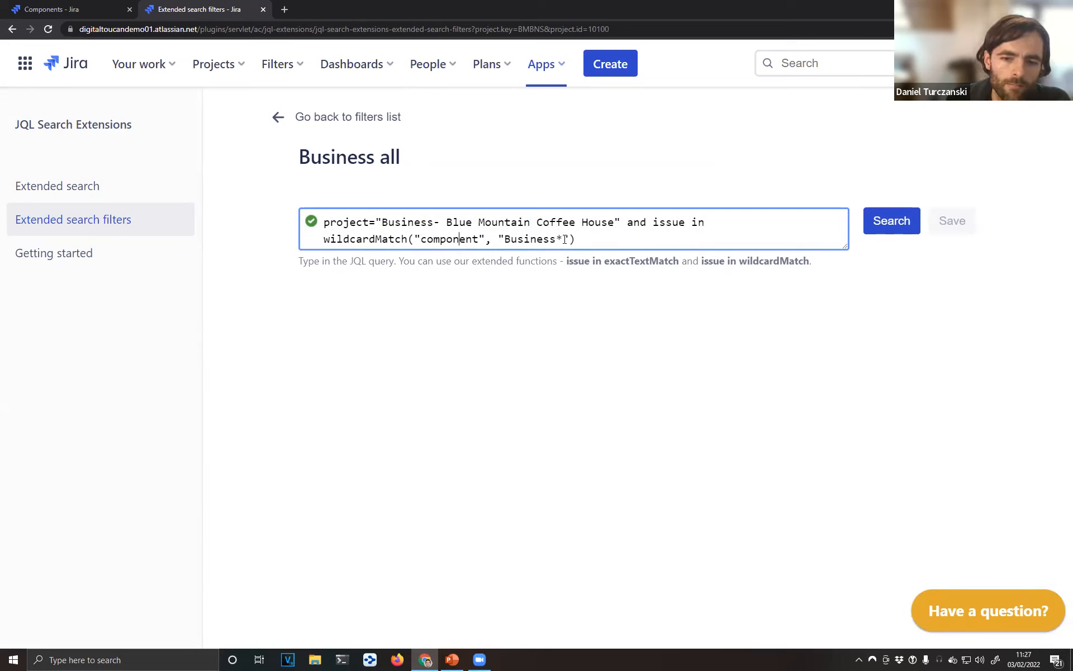
drag(563, 240, 504, 240)
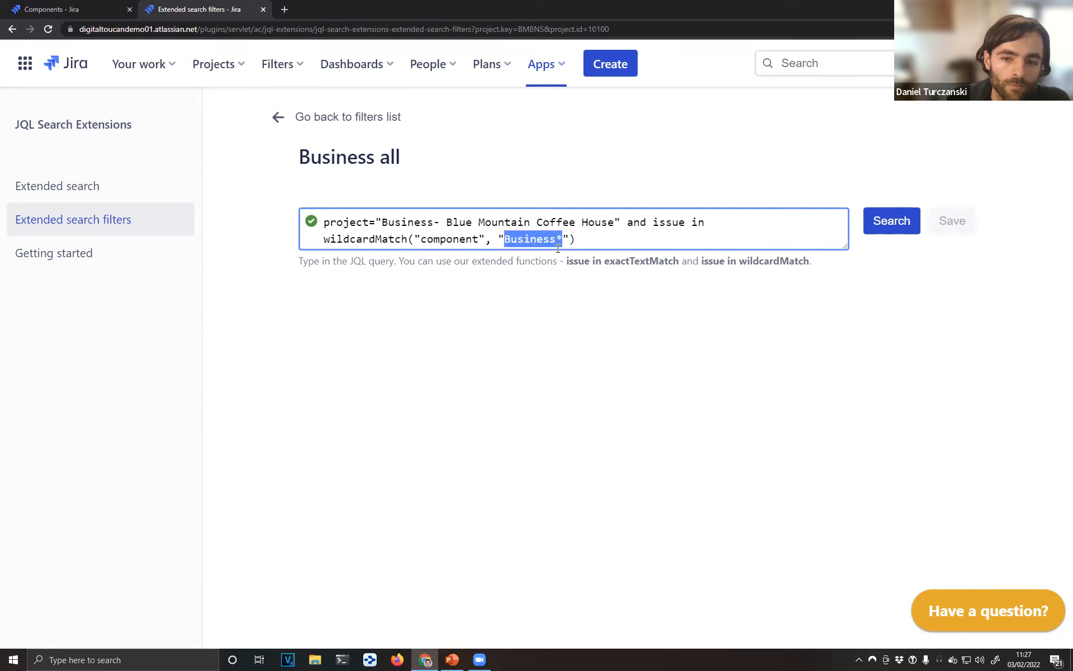
click(878, 227)
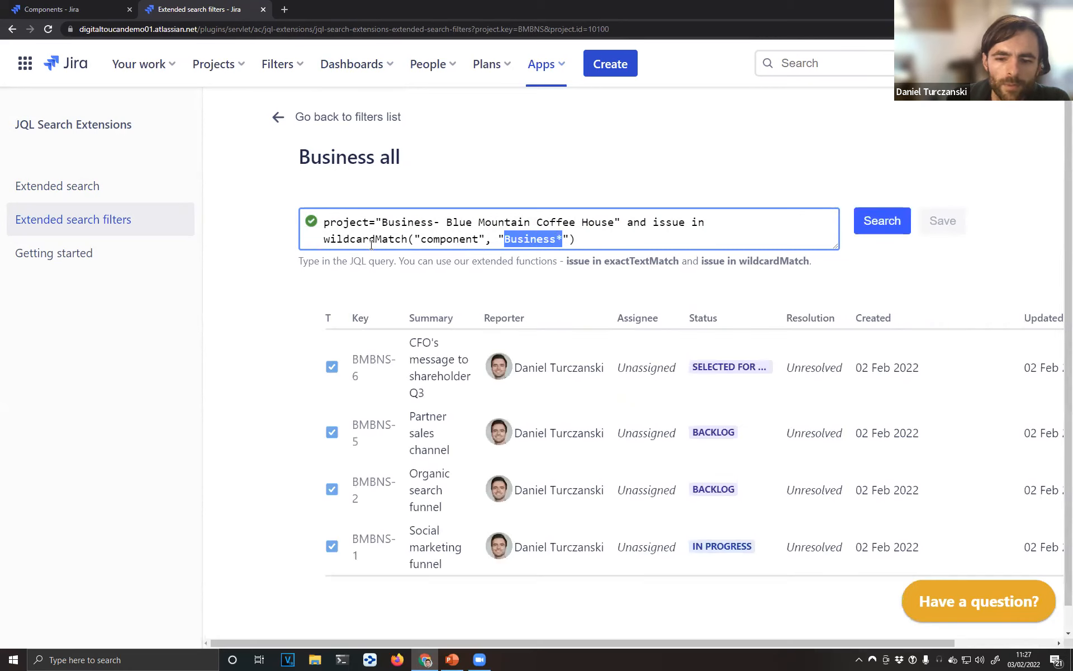
click(562, 271)
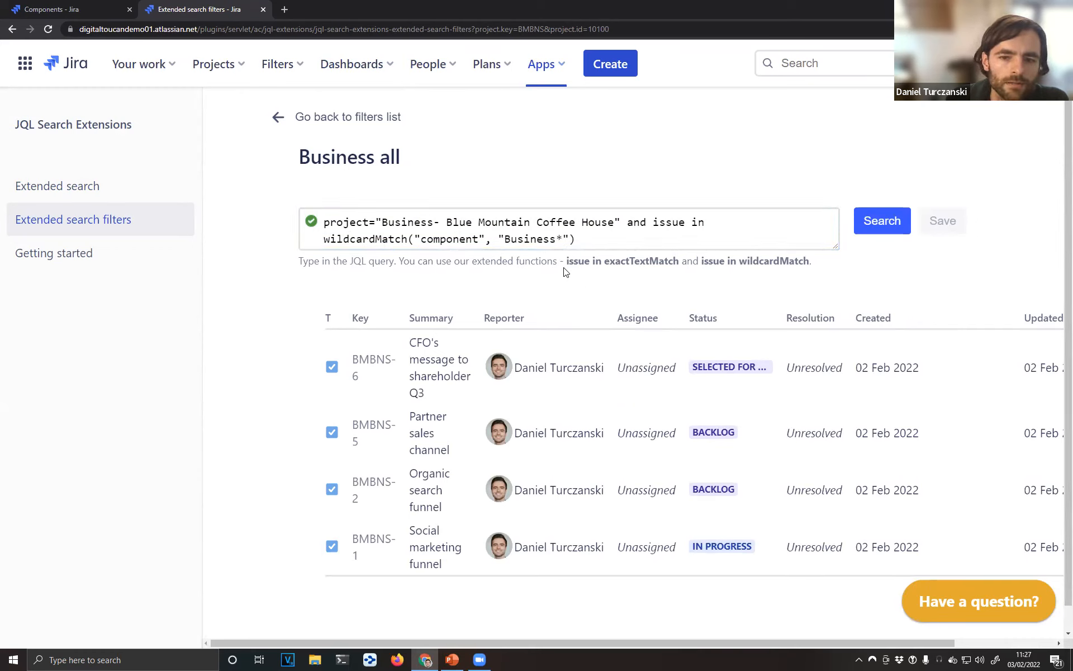
Step: Return to the Business dashboard, and switch to PowerPoint to show slide 11 on hidden dependencies and blockers
click(347, 78)
click(423, 140)
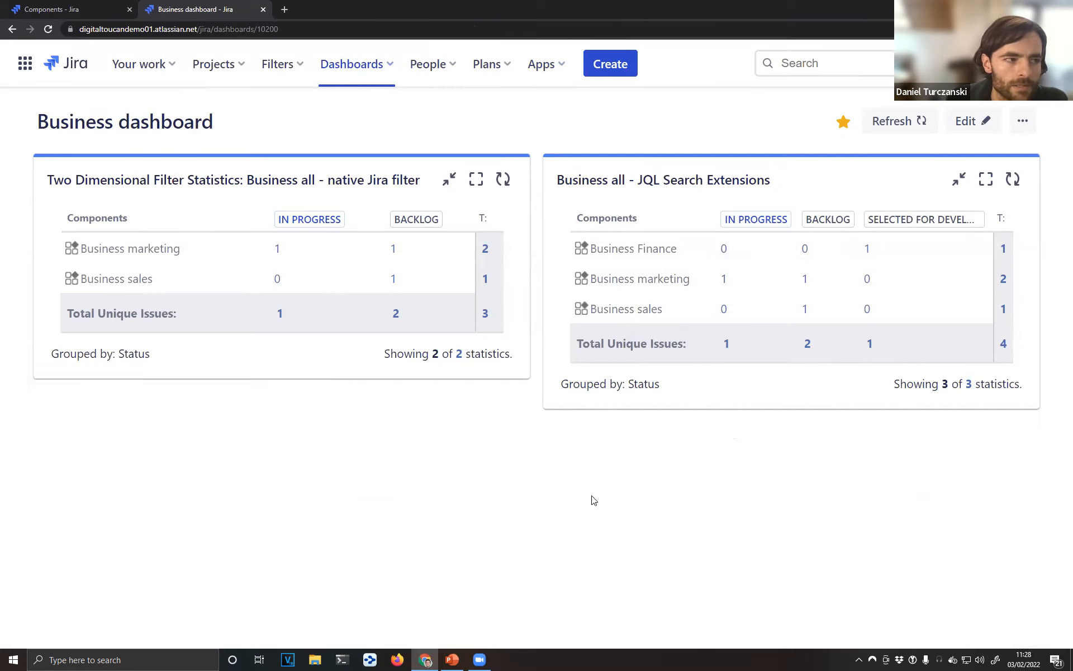
click(457, 659)
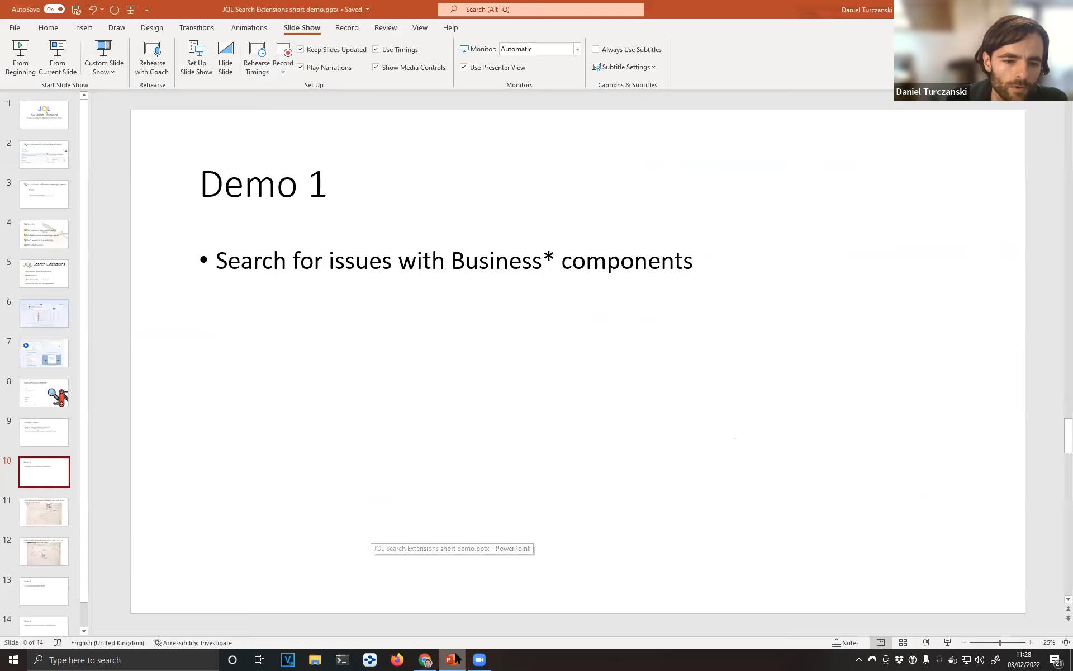
click(33, 512)
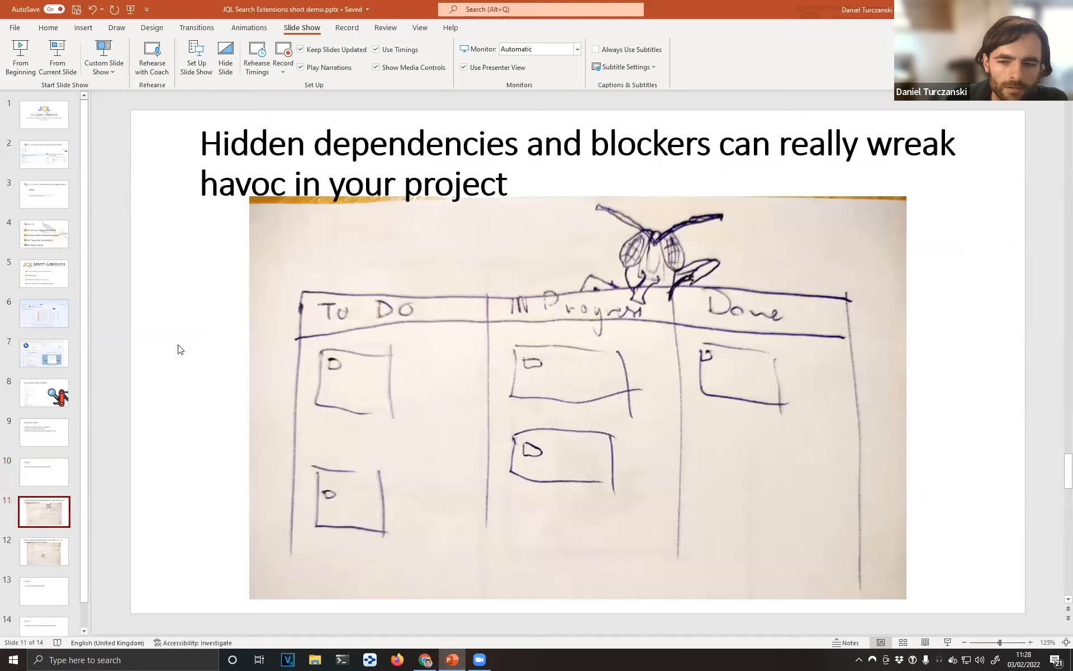
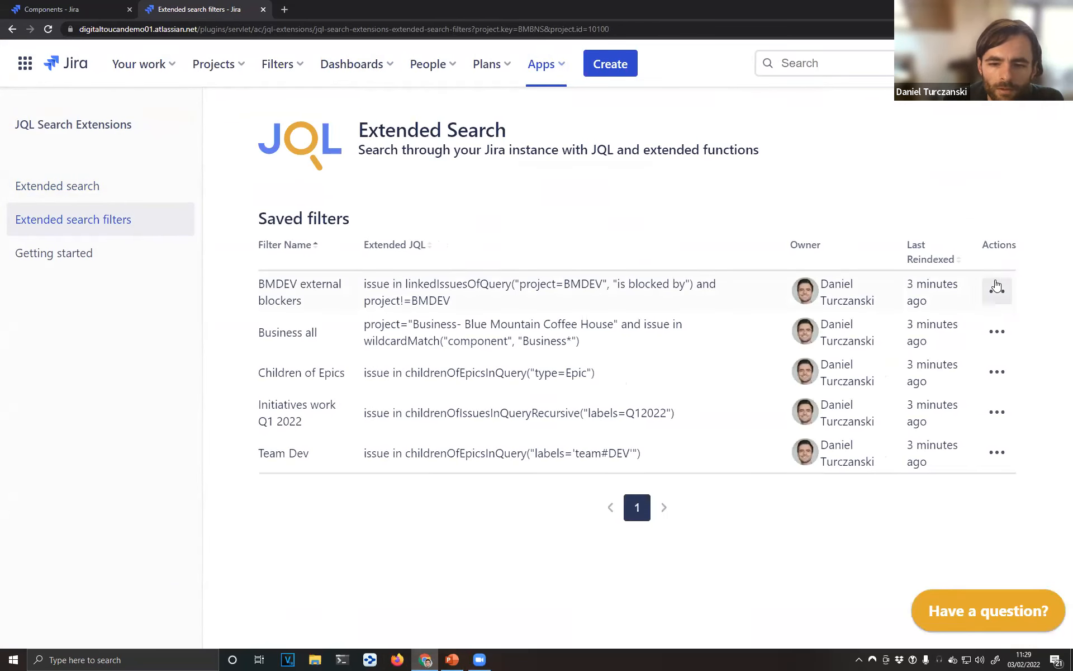
Step: Open the saved "BMDEV external blockers" query and examine its linkedIssuesOfQuery project, "is blocked by" link type and BMDEV exclusion
click(998, 292)
click(1014, 359)
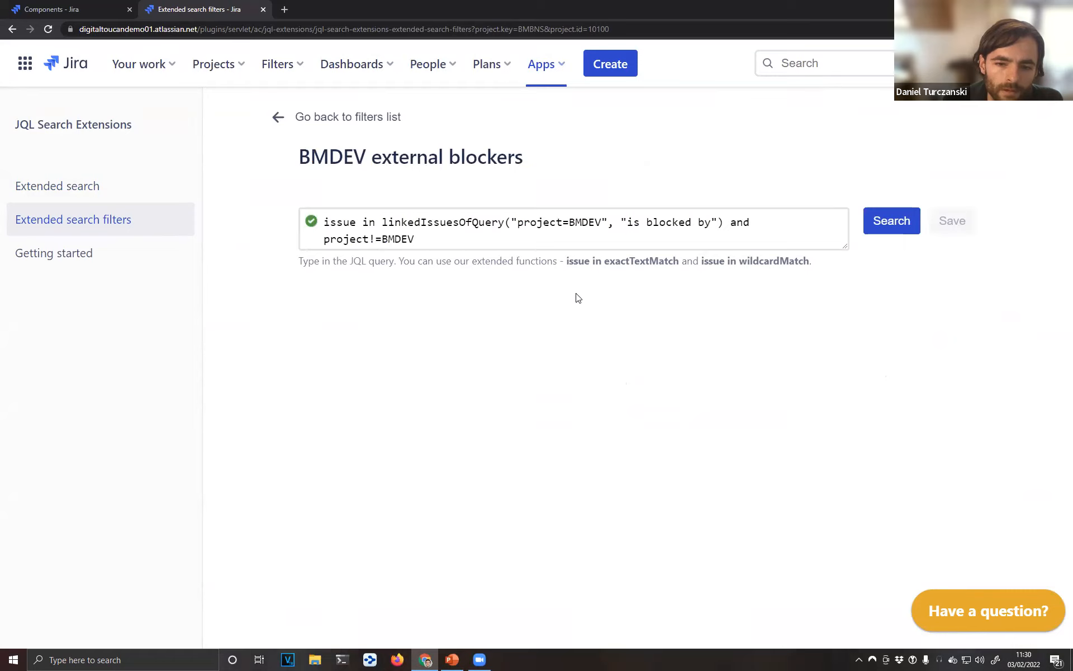
click(724, 225)
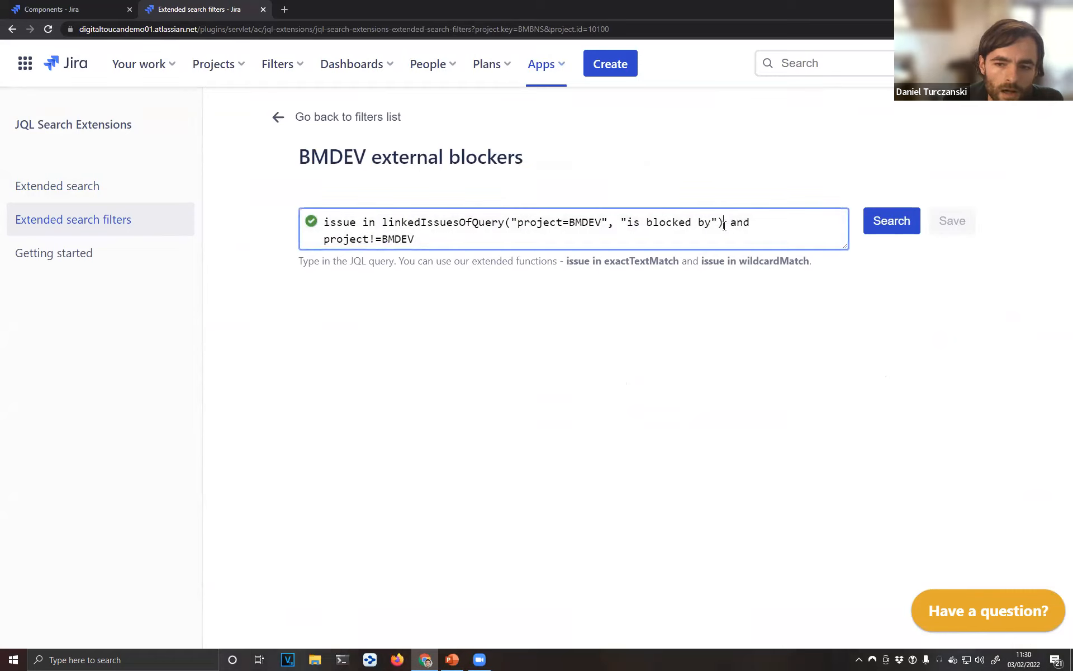
click(509, 222)
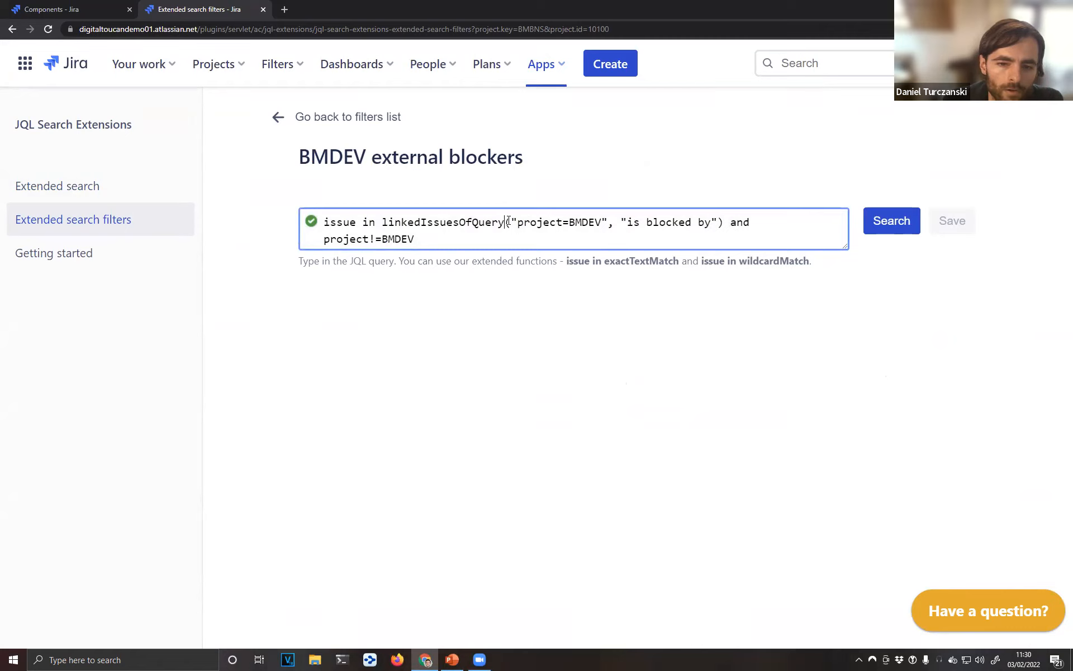
drag(518, 225, 599, 222)
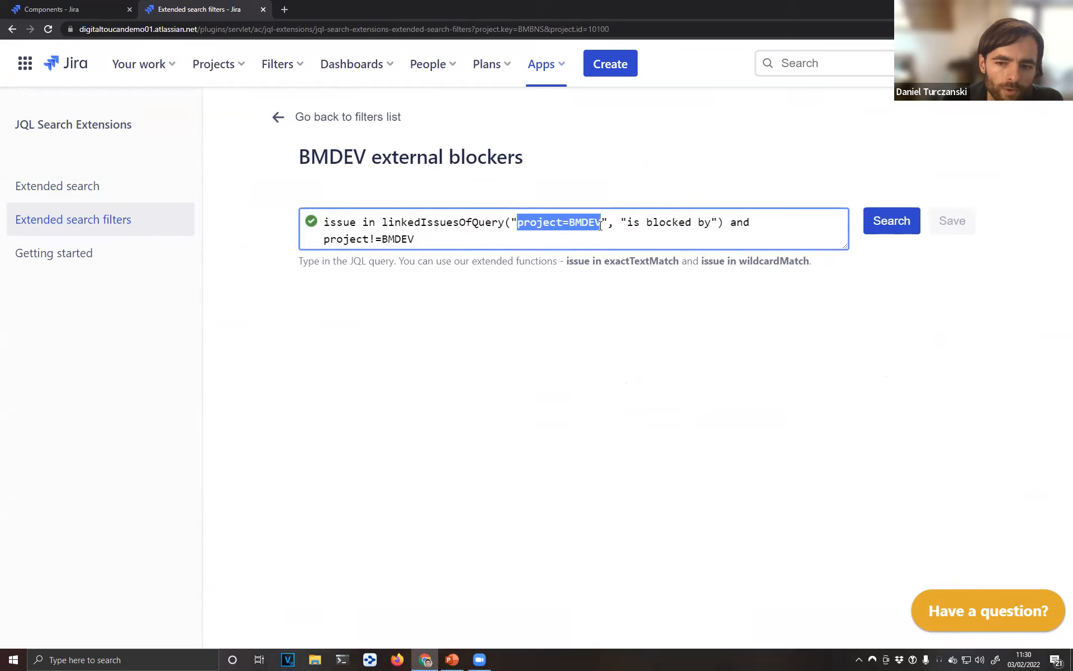
click(600, 225)
drag(624, 225, 721, 229)
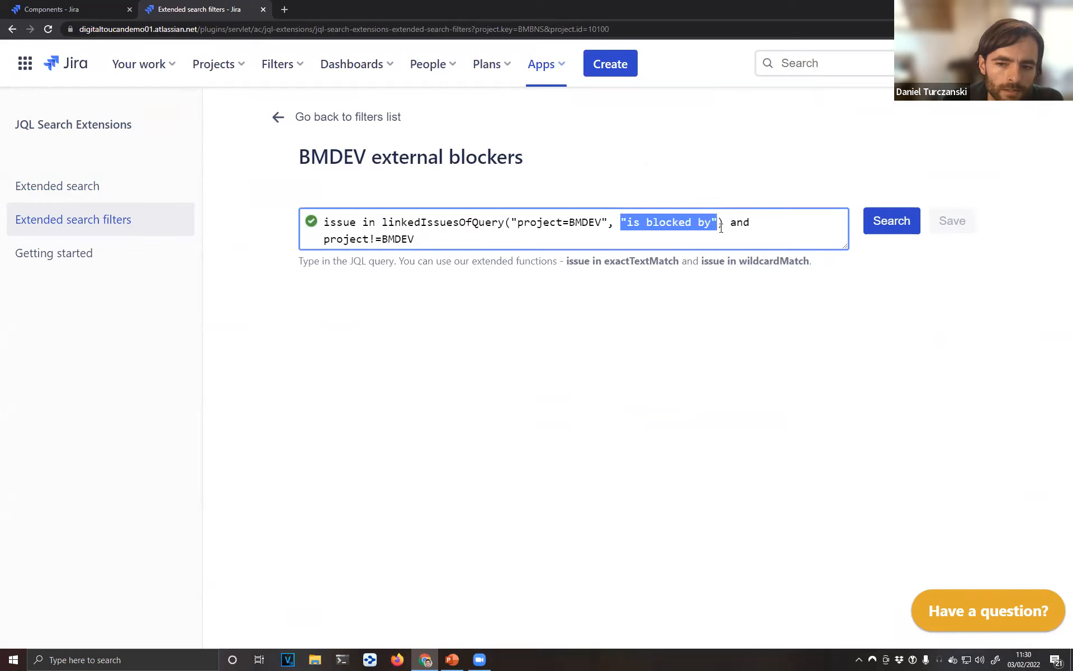
click(721, 228)
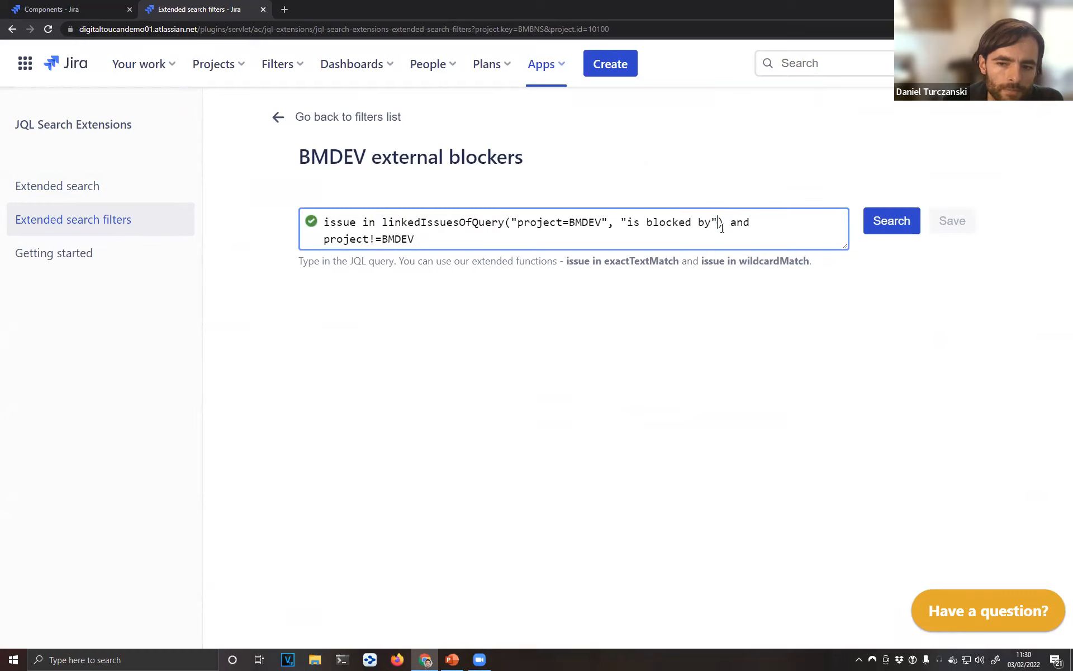
click(730, 226)
double_click(400, 241)
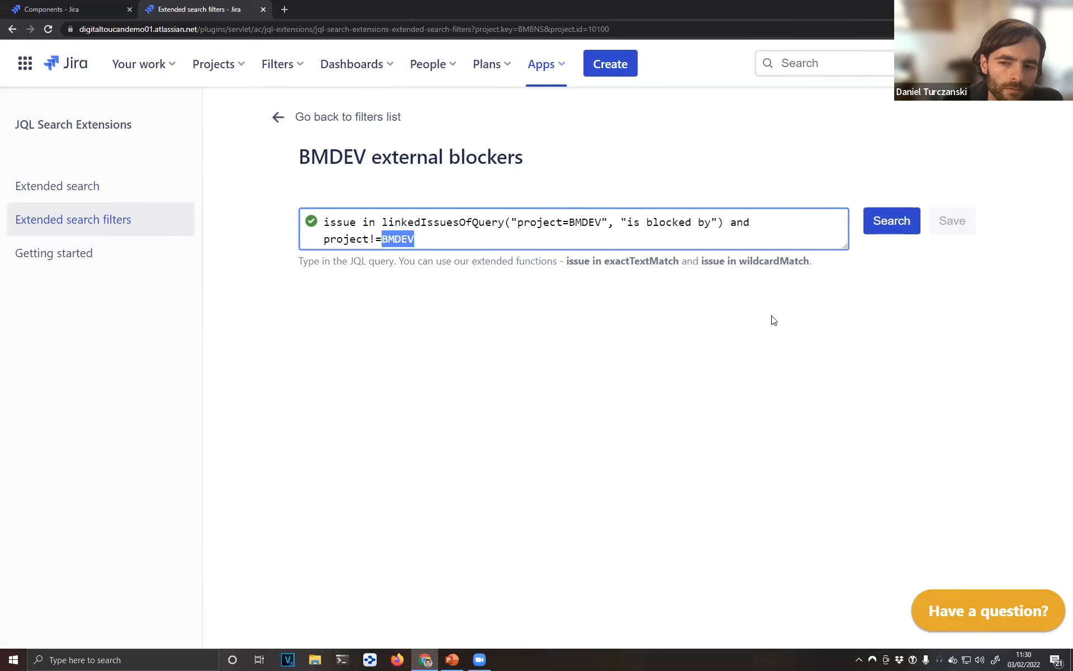
Step: Run the "BMDEV external blockers" search to list the issues outside BMDEV that block it
click(880, 320)
click(890, 222)
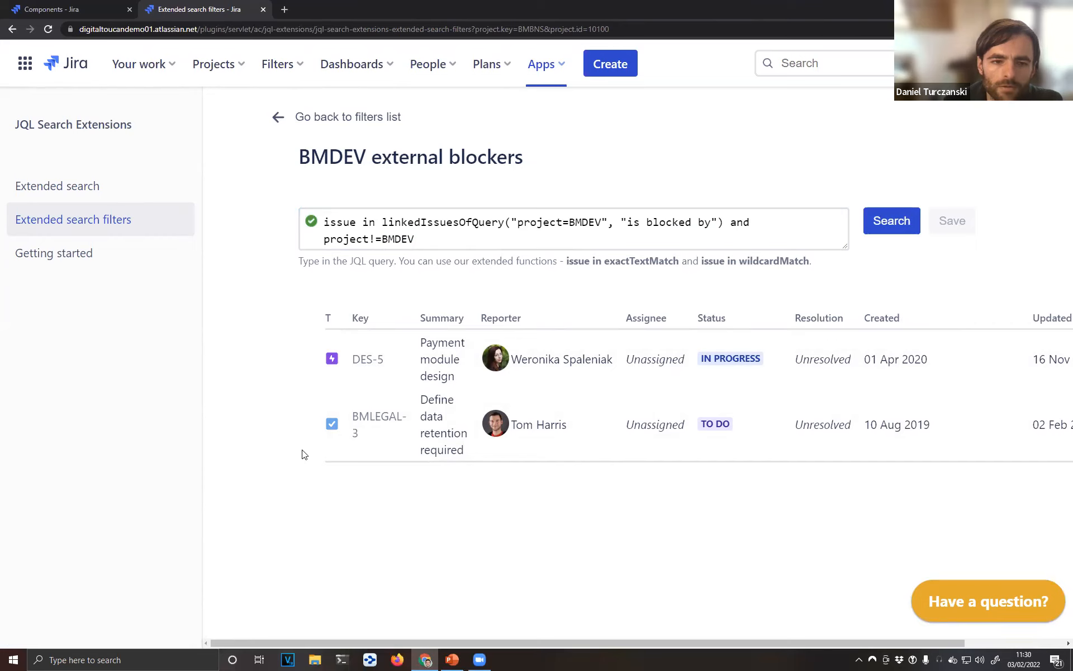
Step: Open the DEV - Blue Mountain Coffee House (BMDEV) project and switch to its External blockers board
click(237, 76)
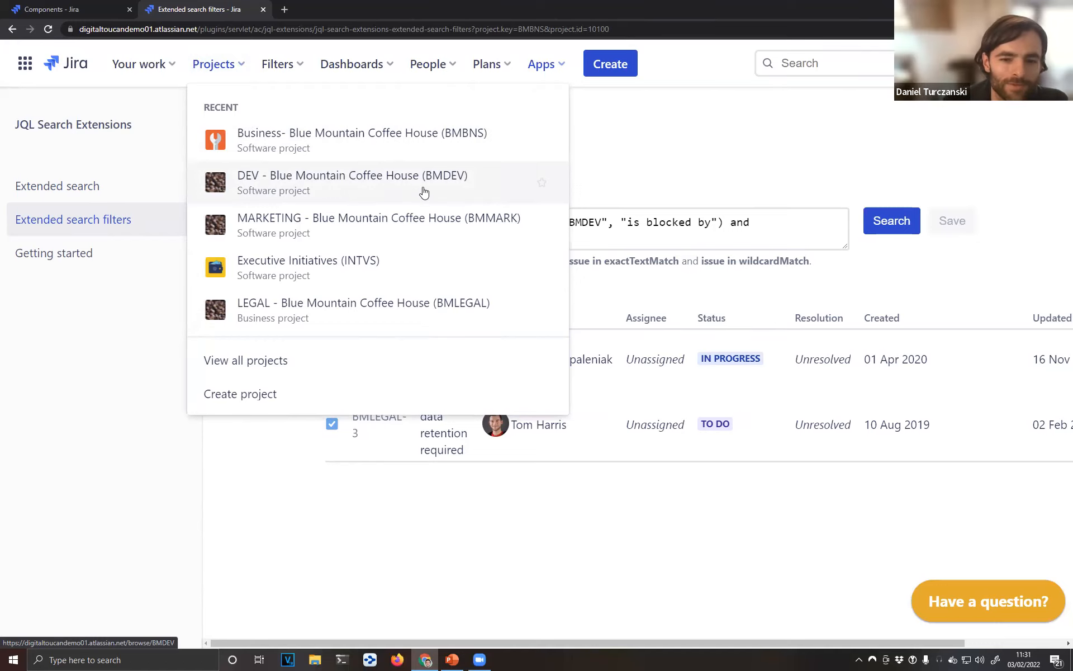
click(464, 195)
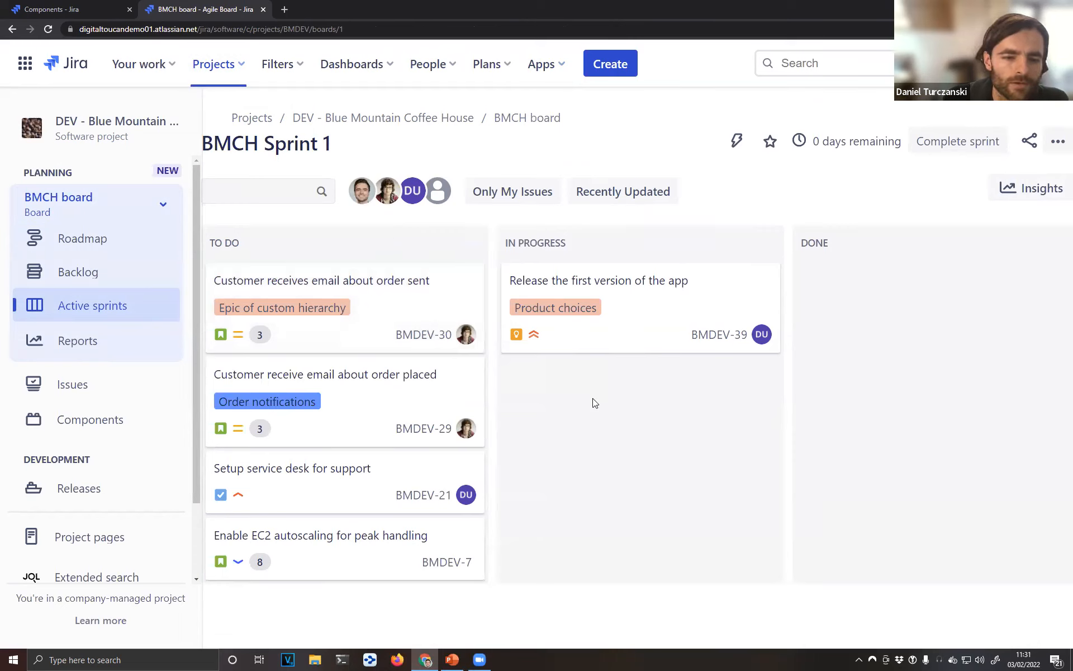
click(160, 214)
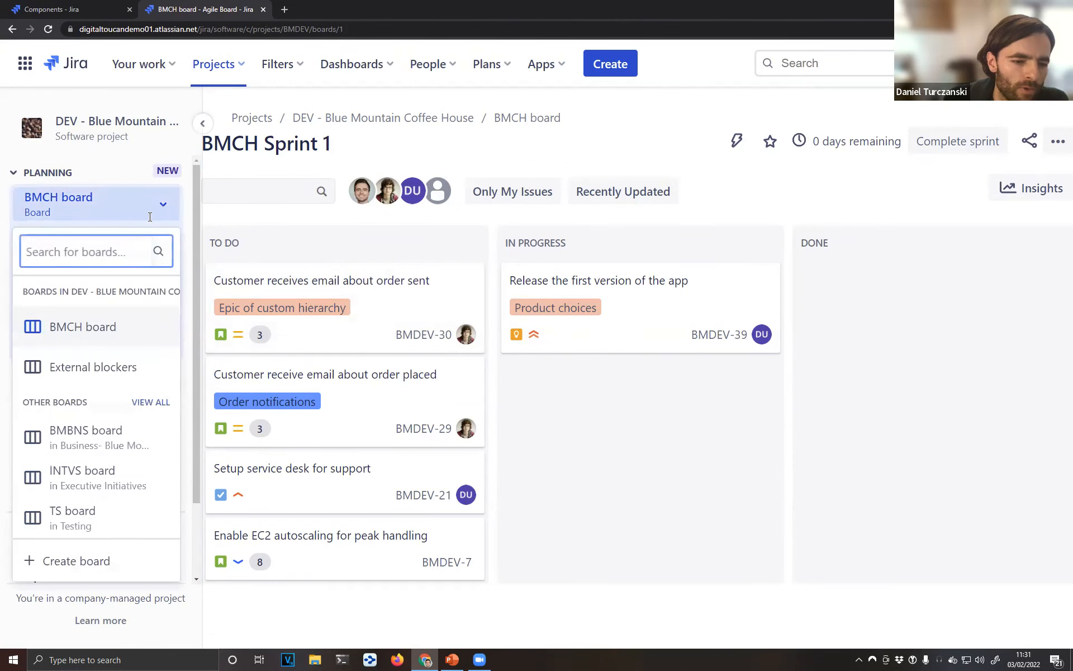
click(109, 371)
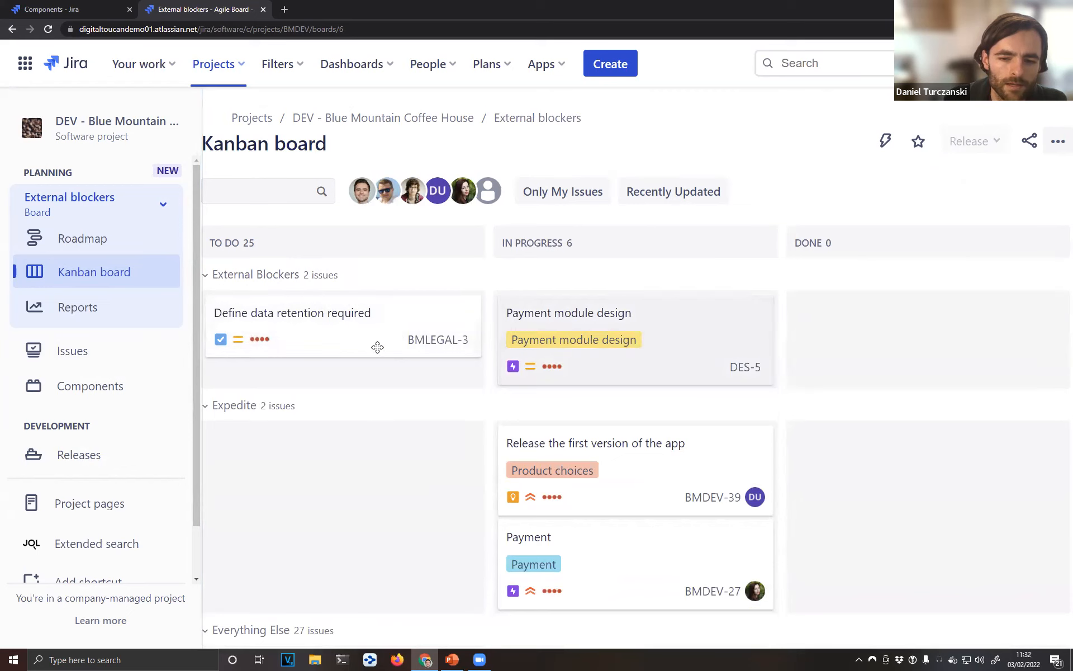
Step: Examine the Kanban board's External Blockers, Expedite and Everything Else swimlanes, and check the available board actions
scroll(474, 392, down, 2)
scroll(472, 383, down, 10)
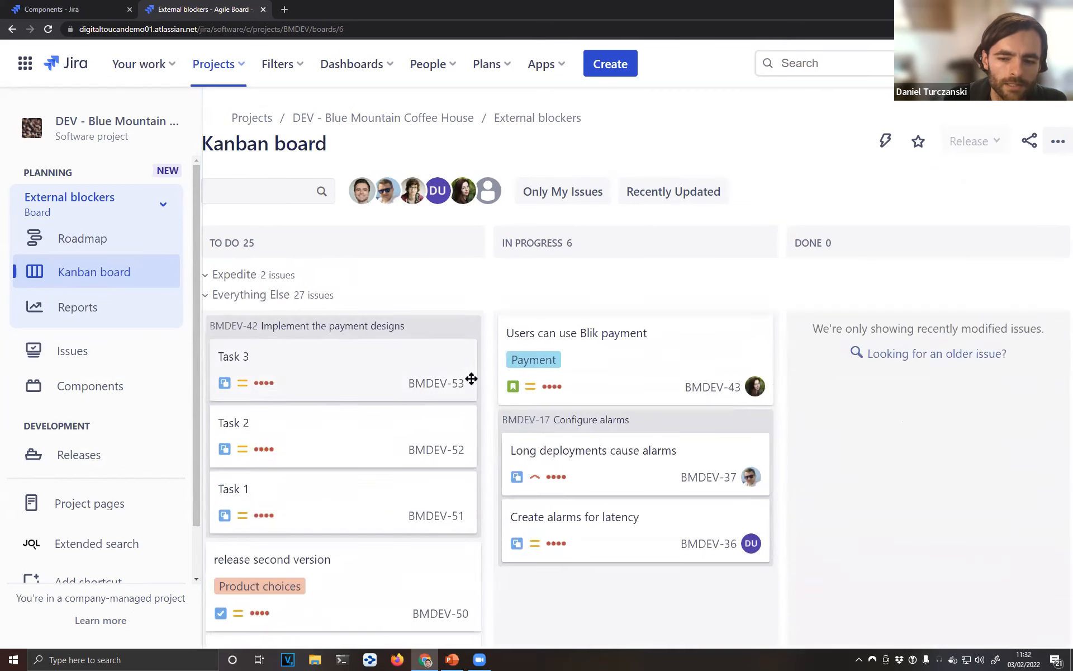
scroll(476, 380, up, 10)
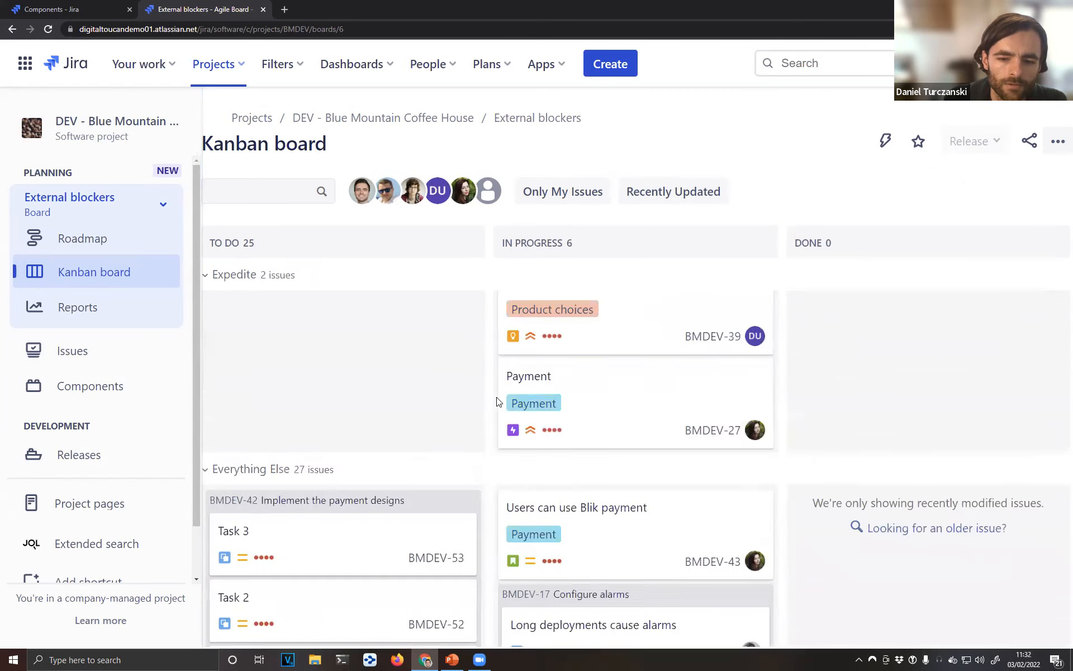
click(1058, 143)
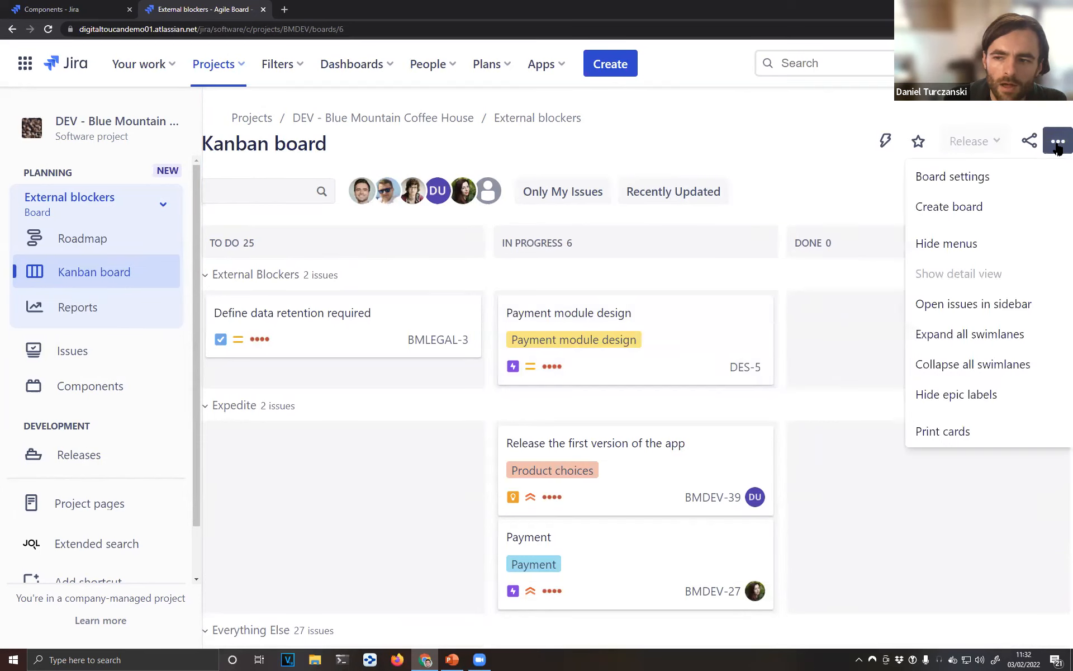
click(758, 148)
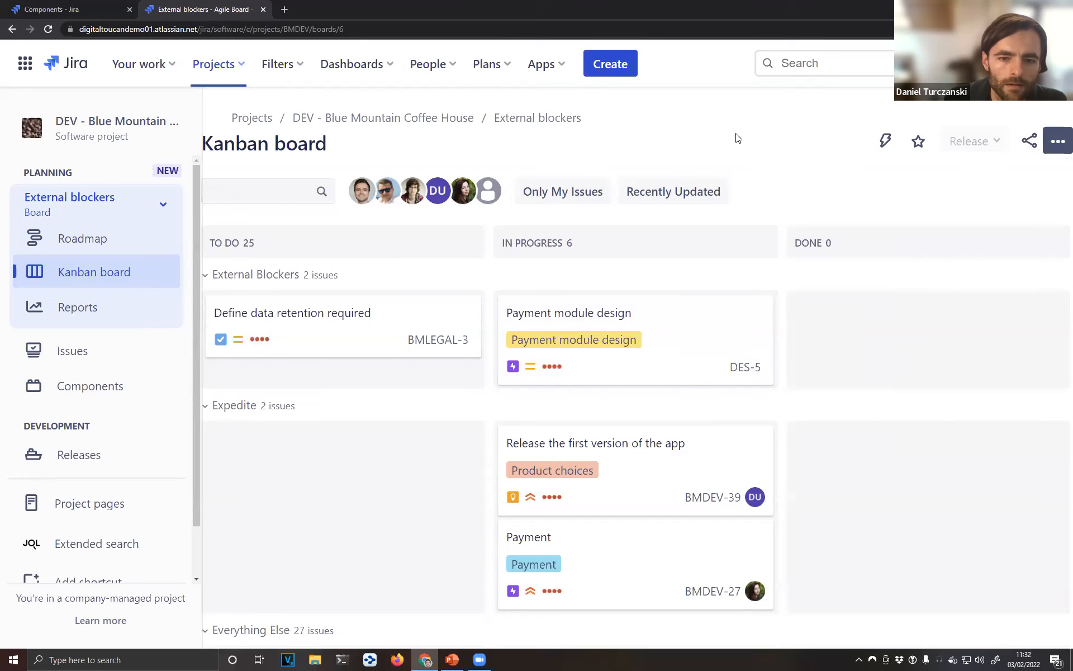
Step: Switch to PowerPoint and show slide 14, Demo 3, on reporting all Q1 initiative issues in a dashboard
click(452, 660)
scroll(54, 528, down, 1)
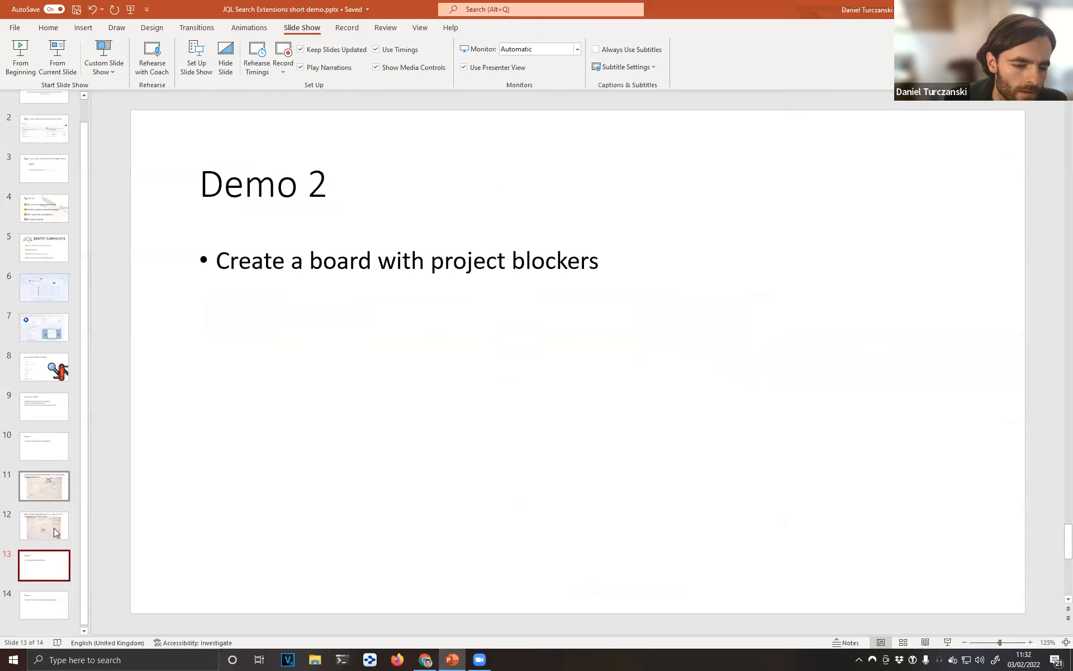
click(54, 614)
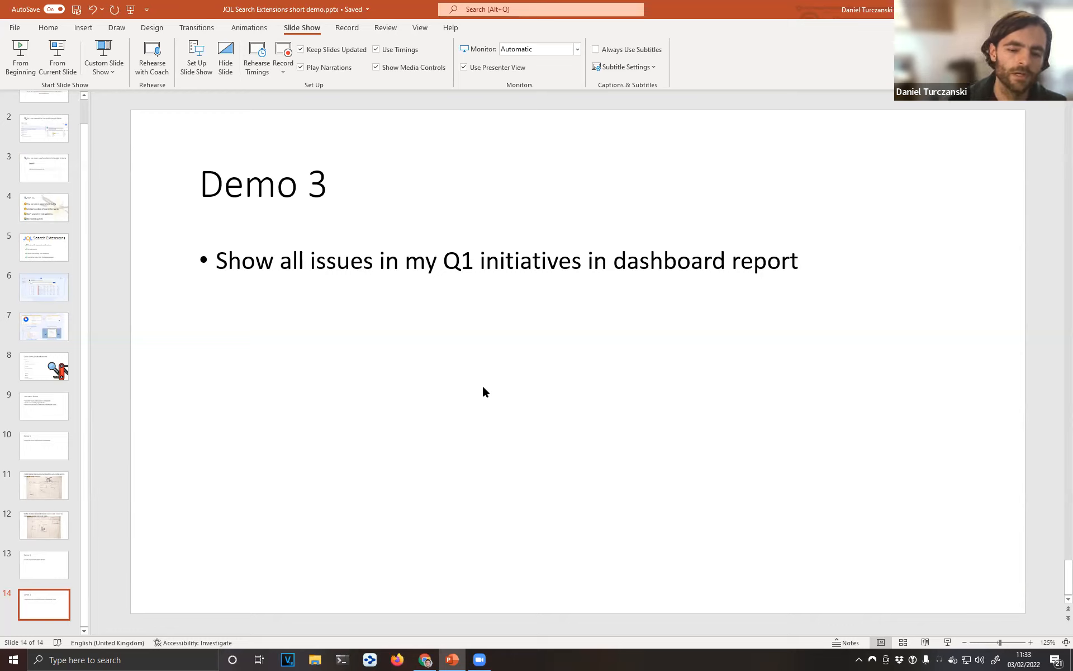
Step: Switch back to Jira in the browser and open the Extended Search page of JQL Search Extensions
click(425, 659)
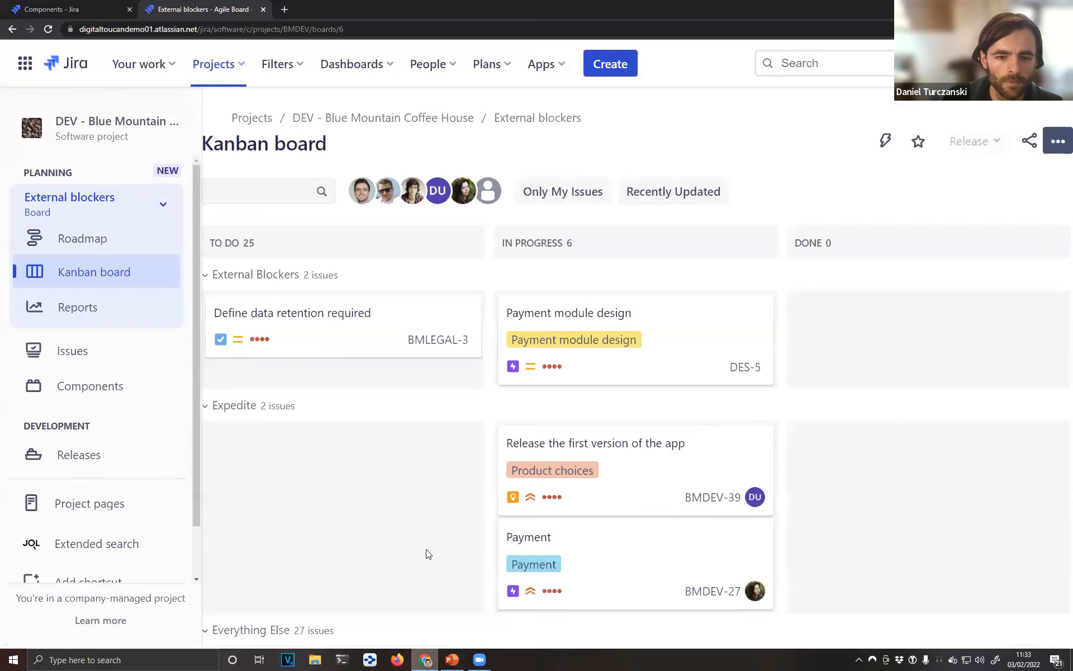
click(547, 76)
click(575, 110)
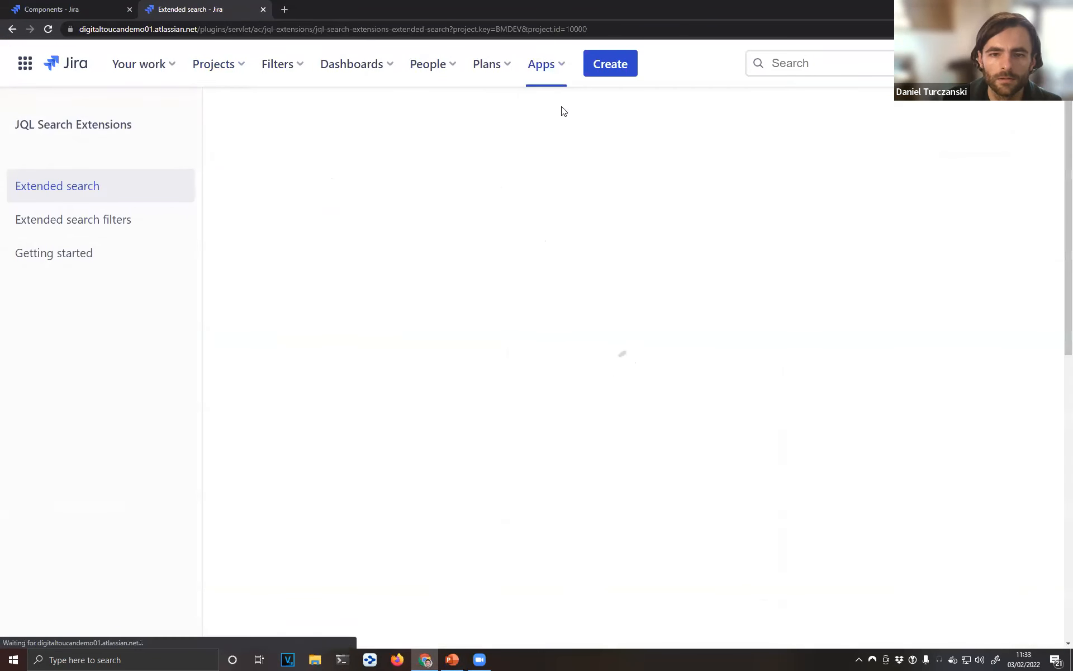
Step: Run an extended search with the query type=Initiatives and labels=Q12022
click(401, 235)
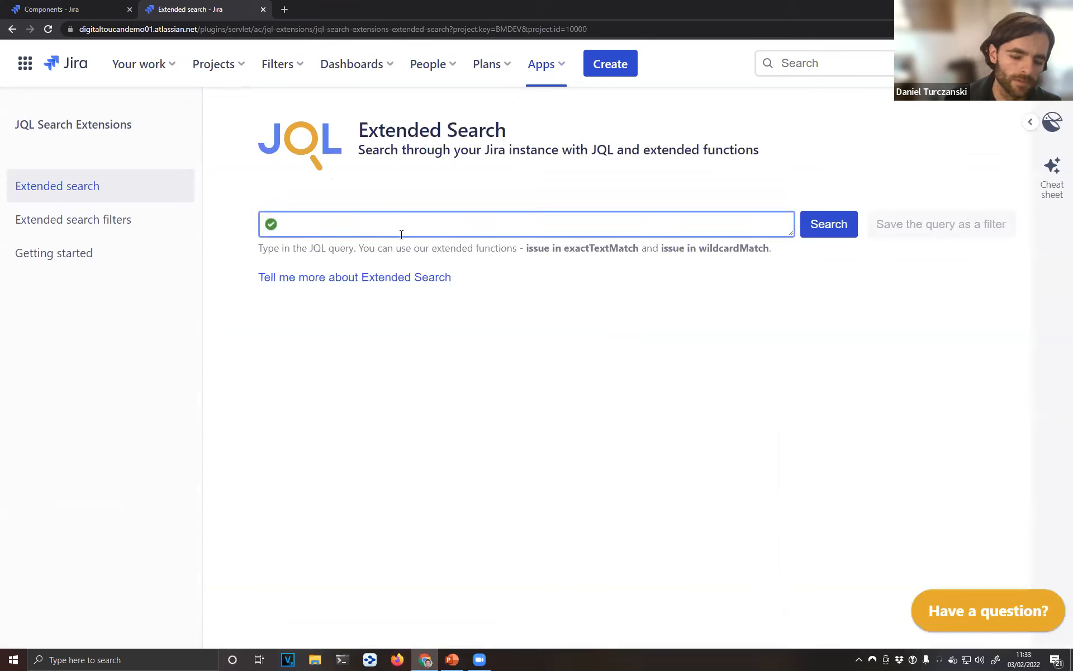
text(type=Initiatives and labels)
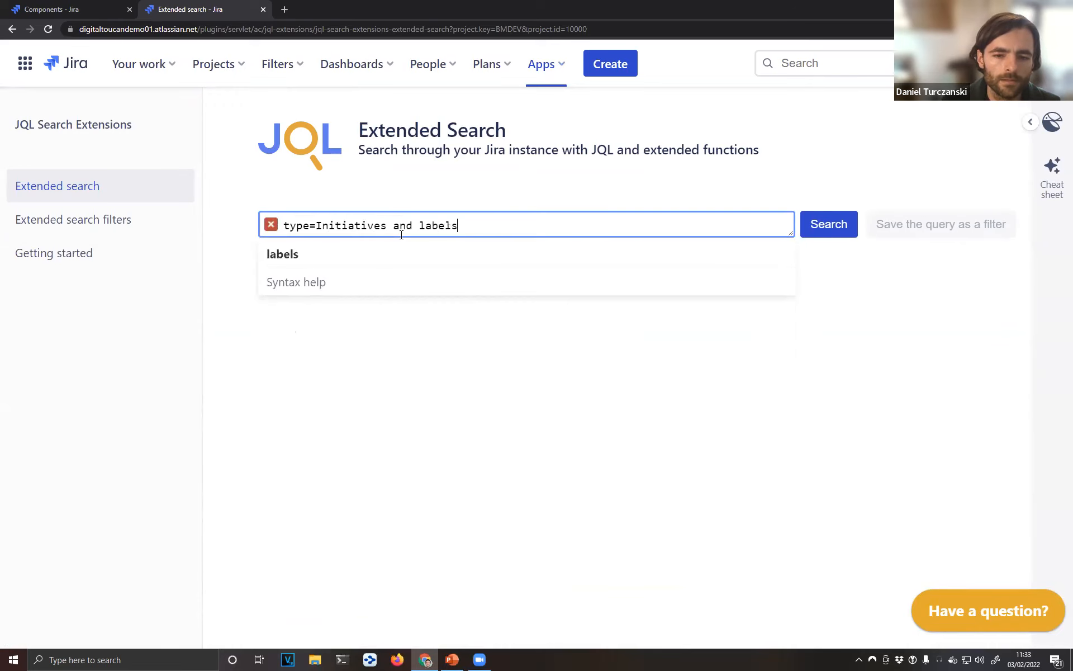
text(=Q)
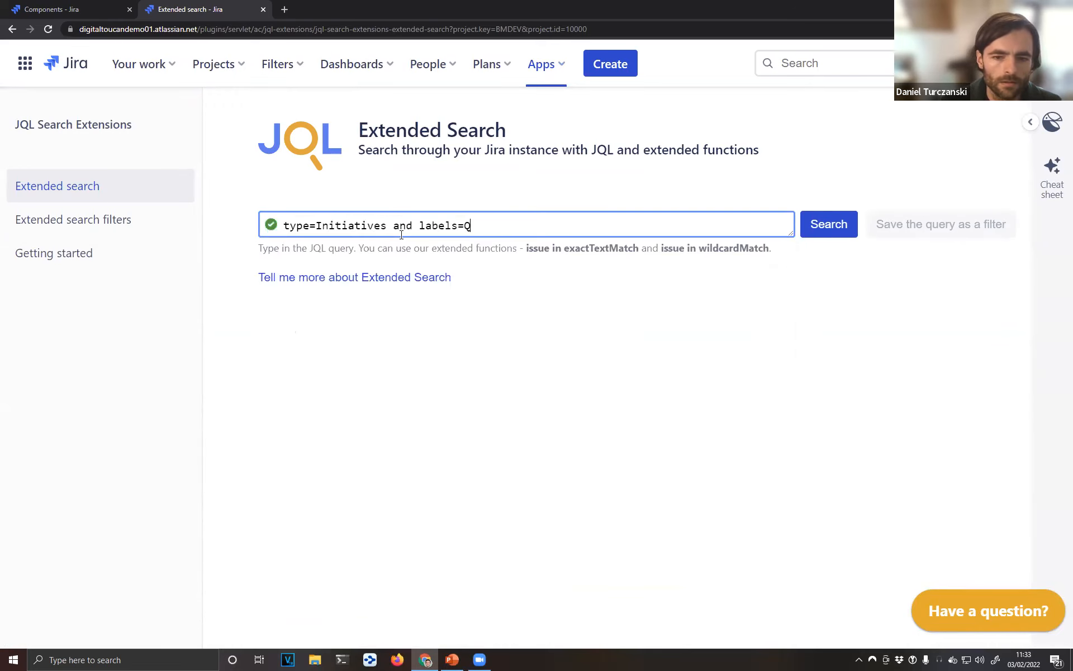
text(1)
key(Down)
key(Return)
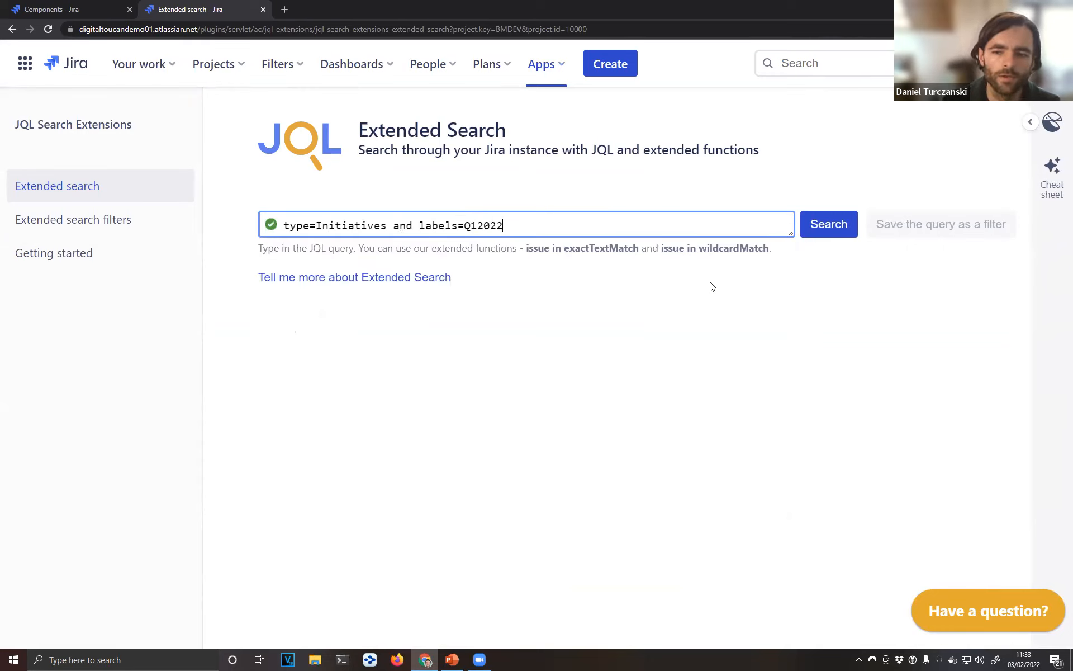
click(822, 235)
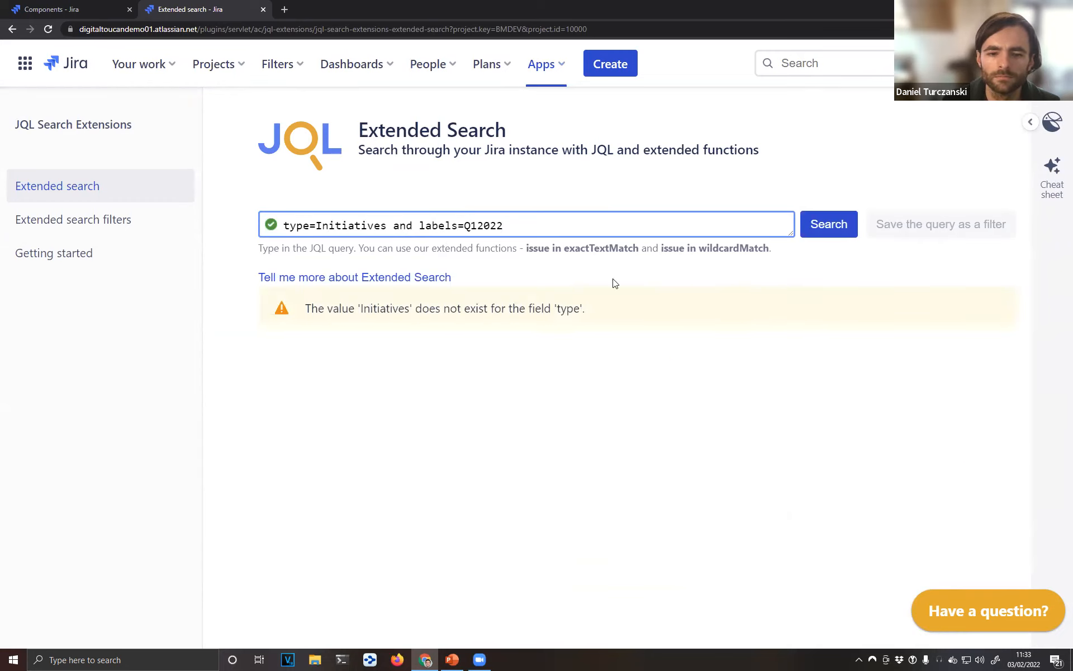
Step: Correct the issue type in the query to Initiative and rerun the search
click(386, 226)
key(BackSpace)
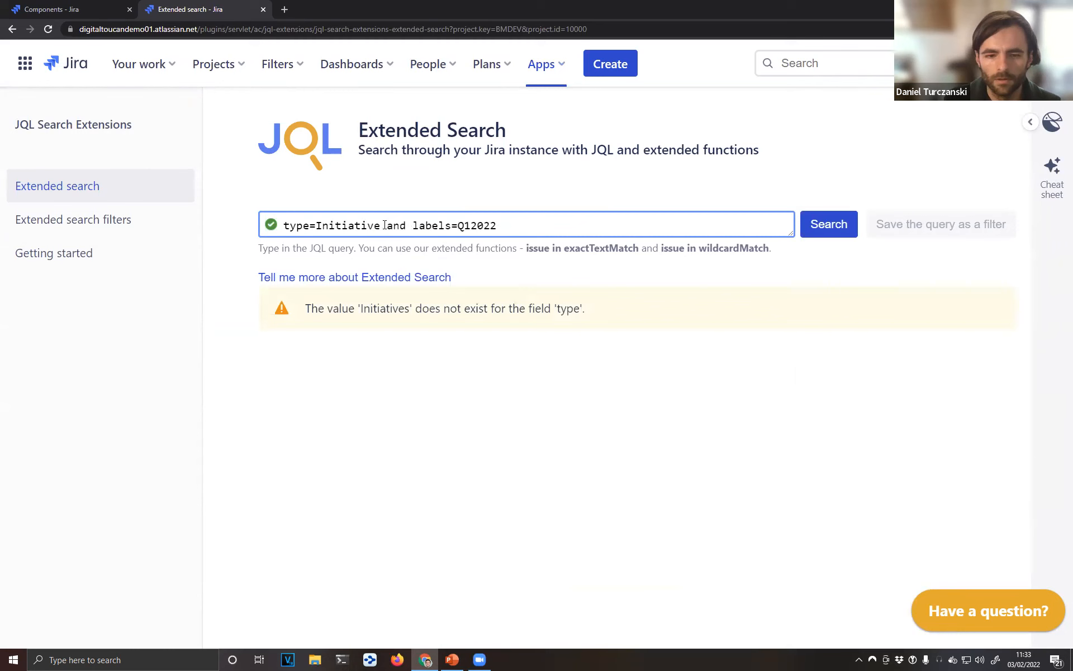
key(Return)
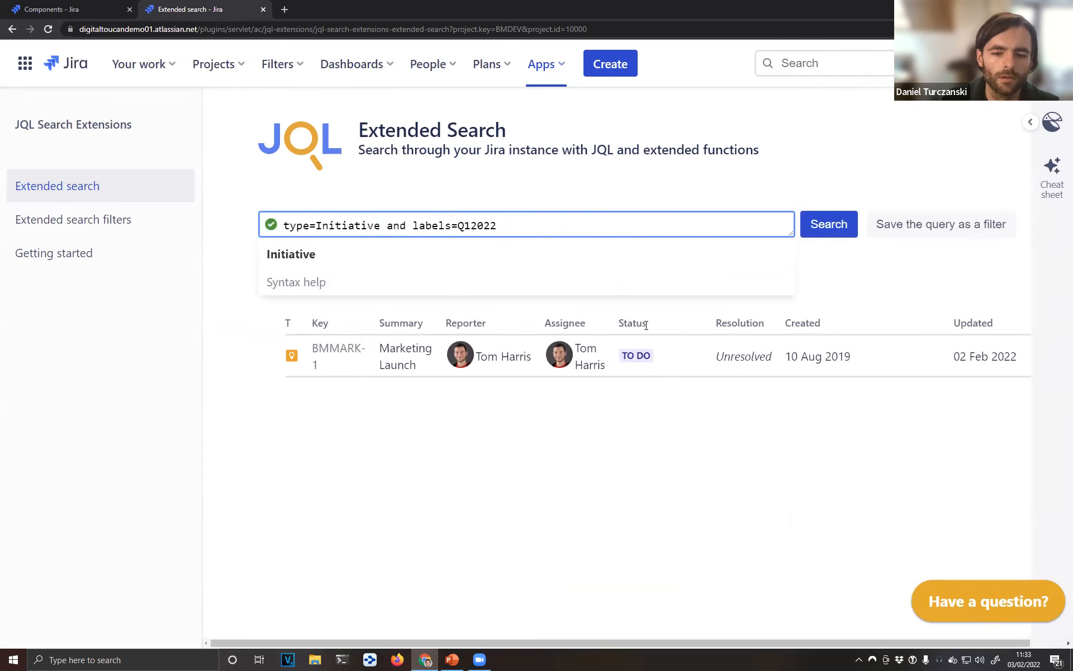
click(586, 423)
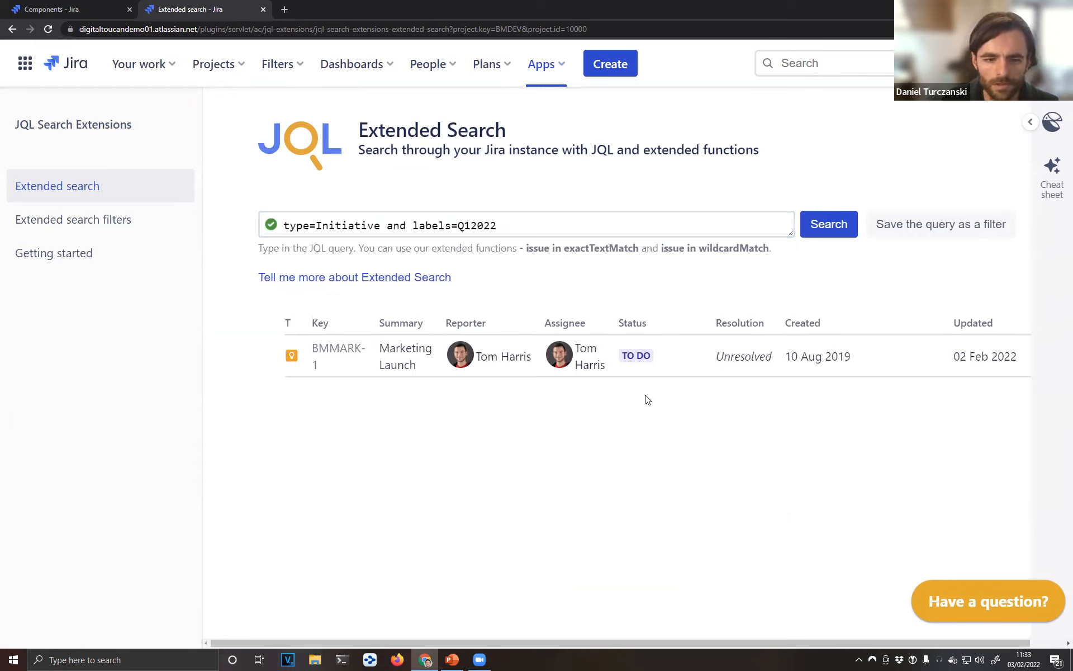
Step: Open the query of the saved filter "Initiatives work Q1 2022" and examine its childrenOfIssuesInQueryRecursive function and Q12022 label condition
click(150, 227)
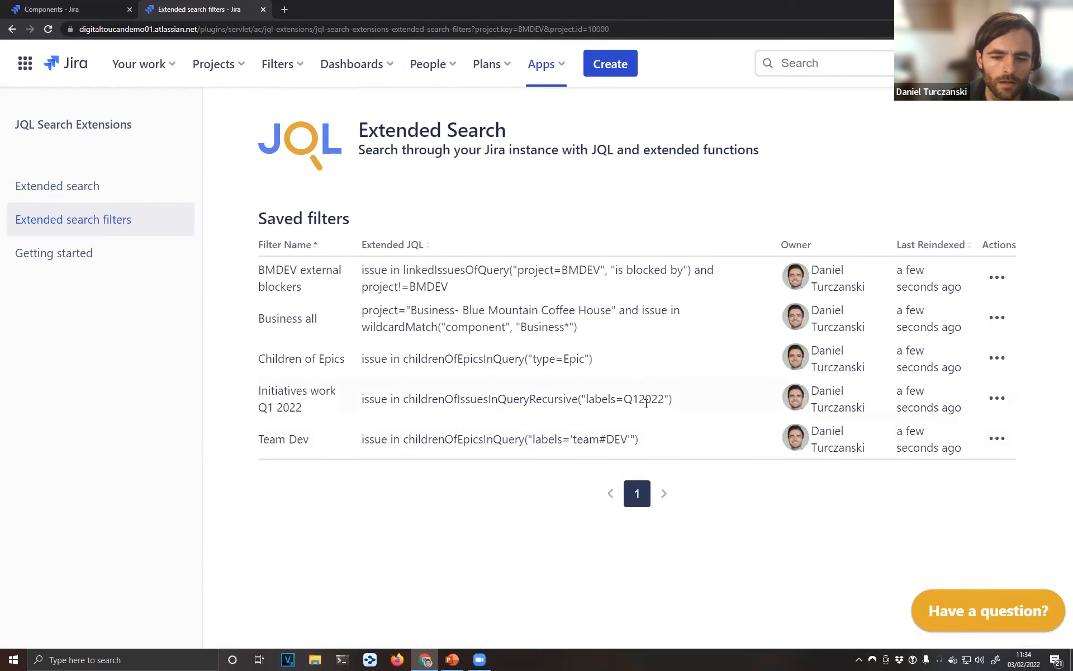
click(992, 400)
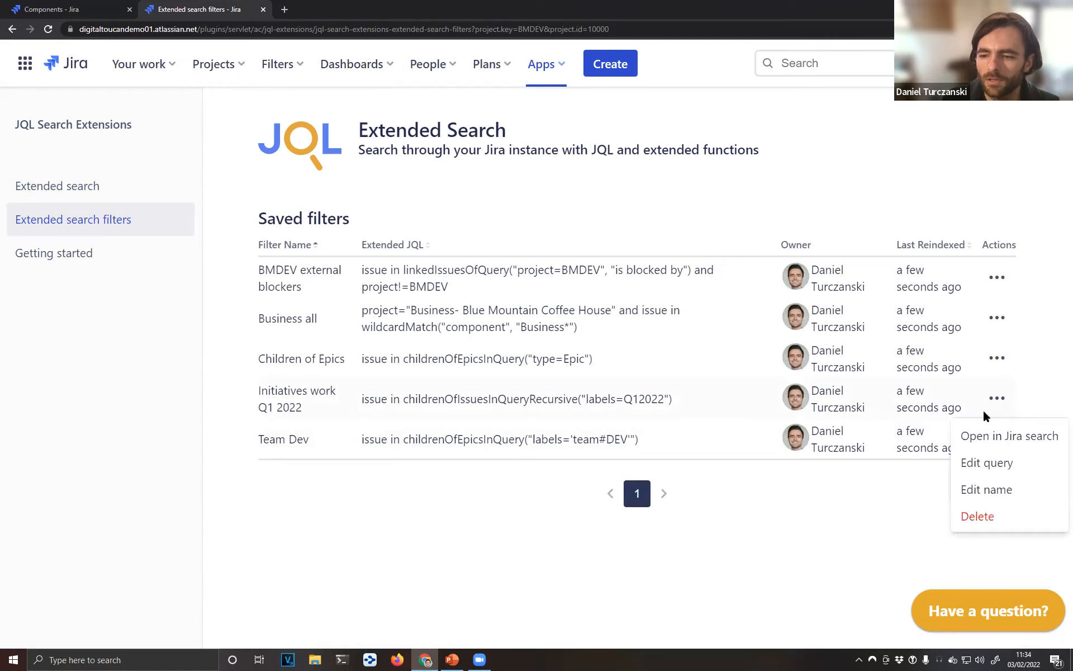
click(996, 468)
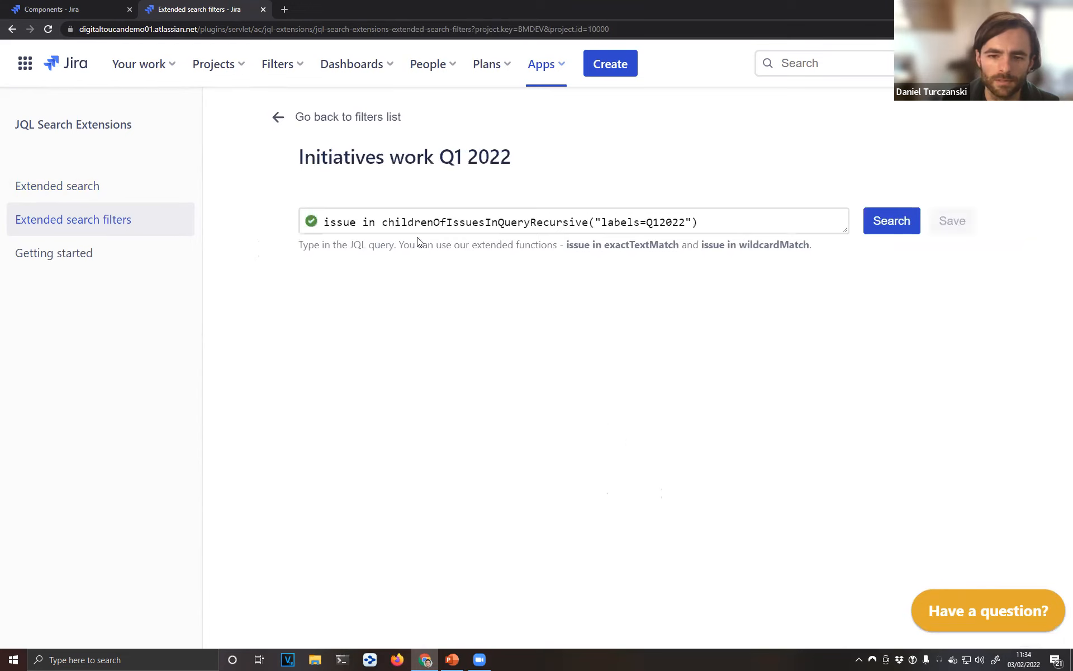
click(684, 223)
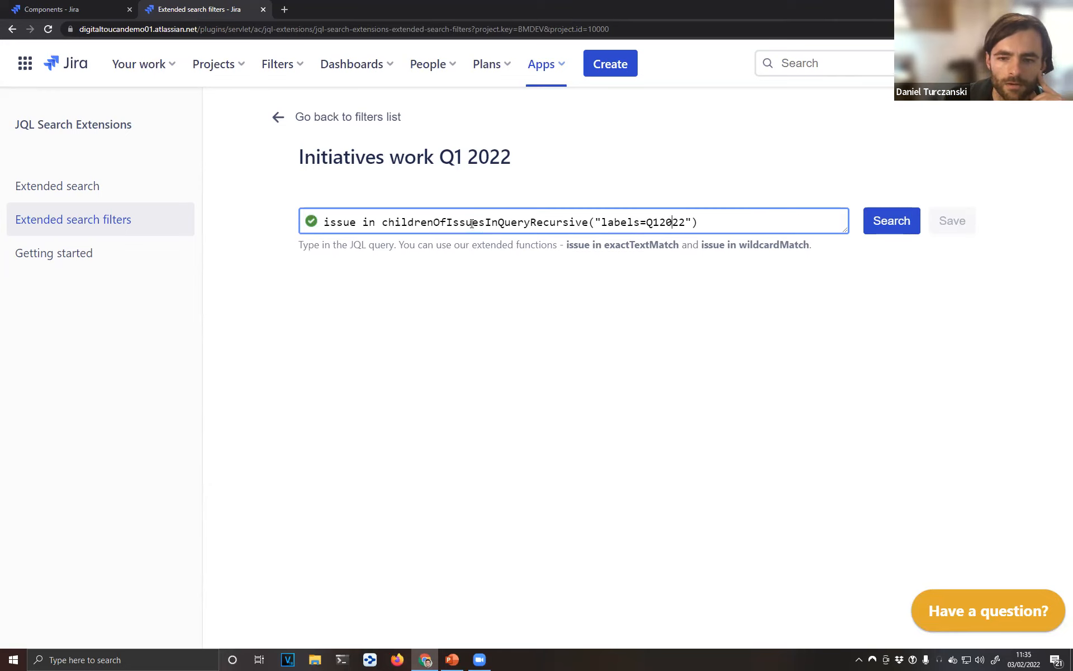
double_click(667, 224)
click(666, 263)
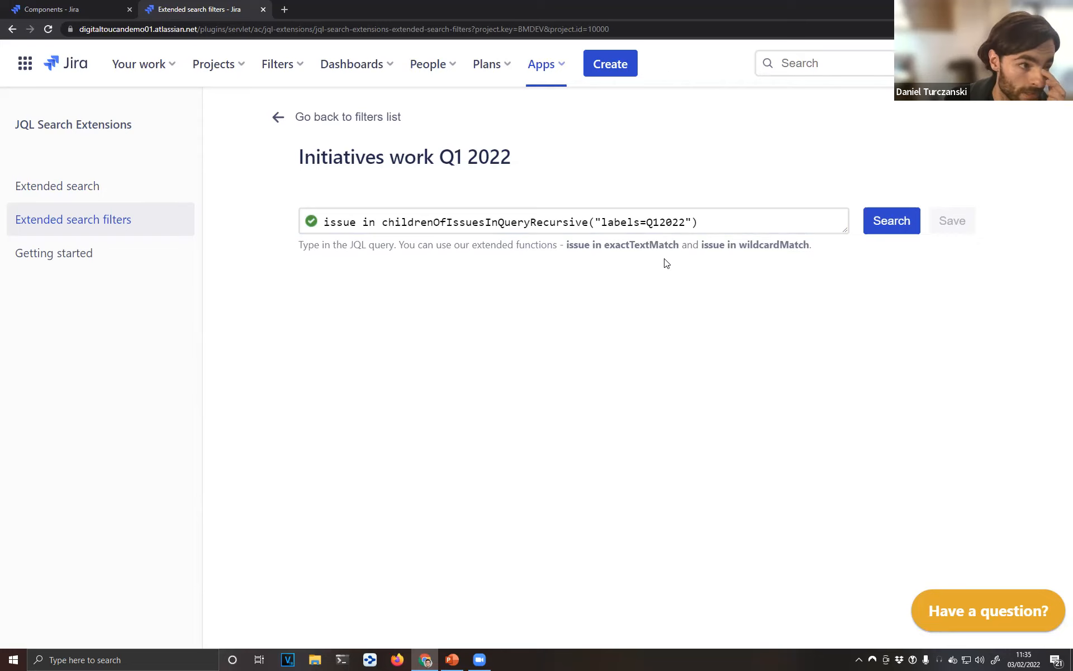
Step: Run the "Initiatives work Q1 2022" search and review the listed child issues
click(893, 226)
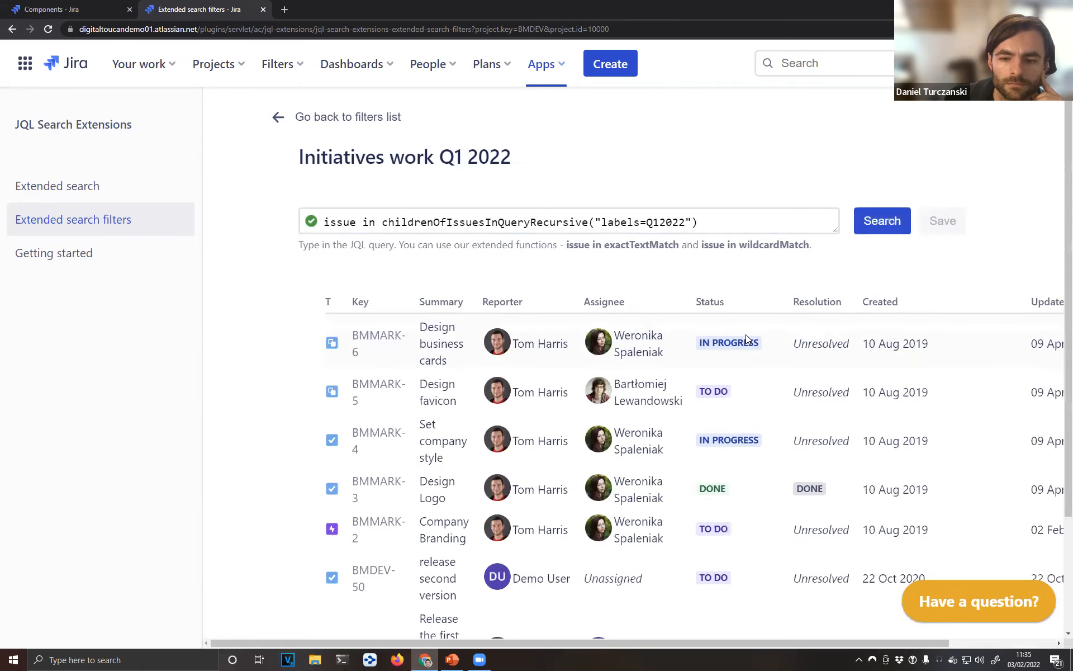
scroll(458, 338, down, 4)
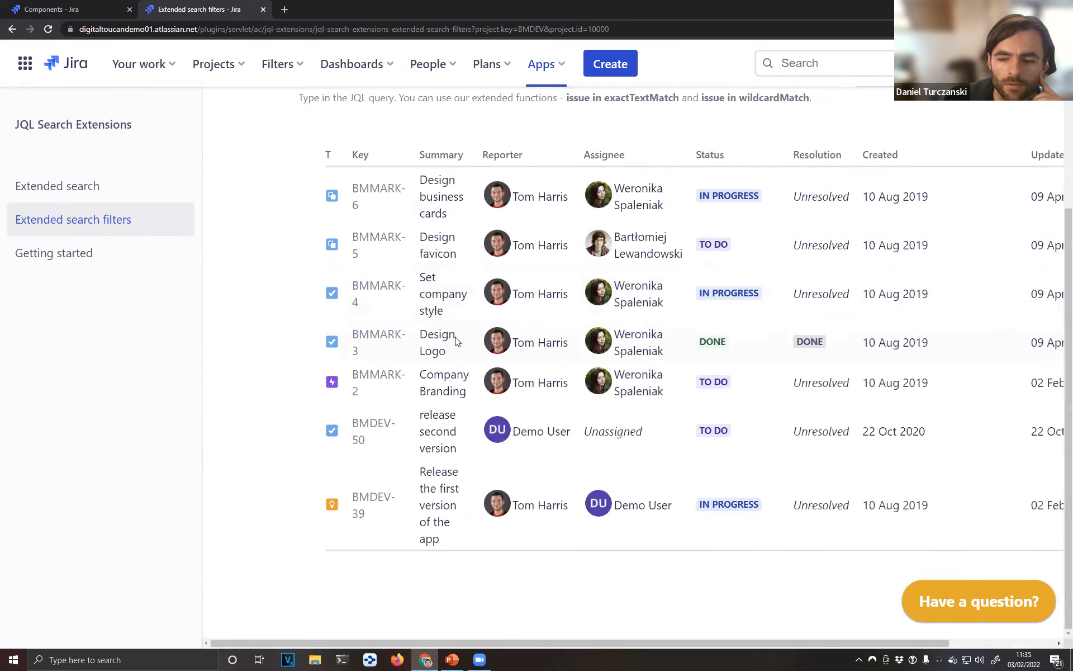
scroll(462, 341, up, 3)
scroll(462, 341, up, 1)
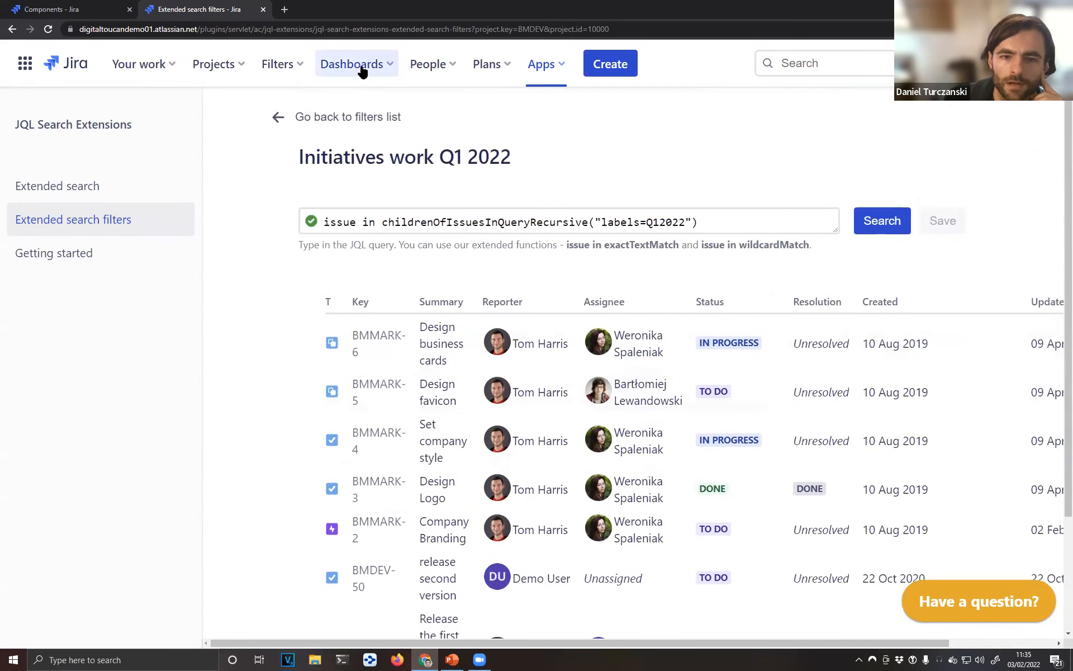
Step: Open the "Executive Q1 2022 ongoing progress - JQL Search Extensions" dashboard and examine its Initiatives progress chart and progress by epic table
click(357, 65)
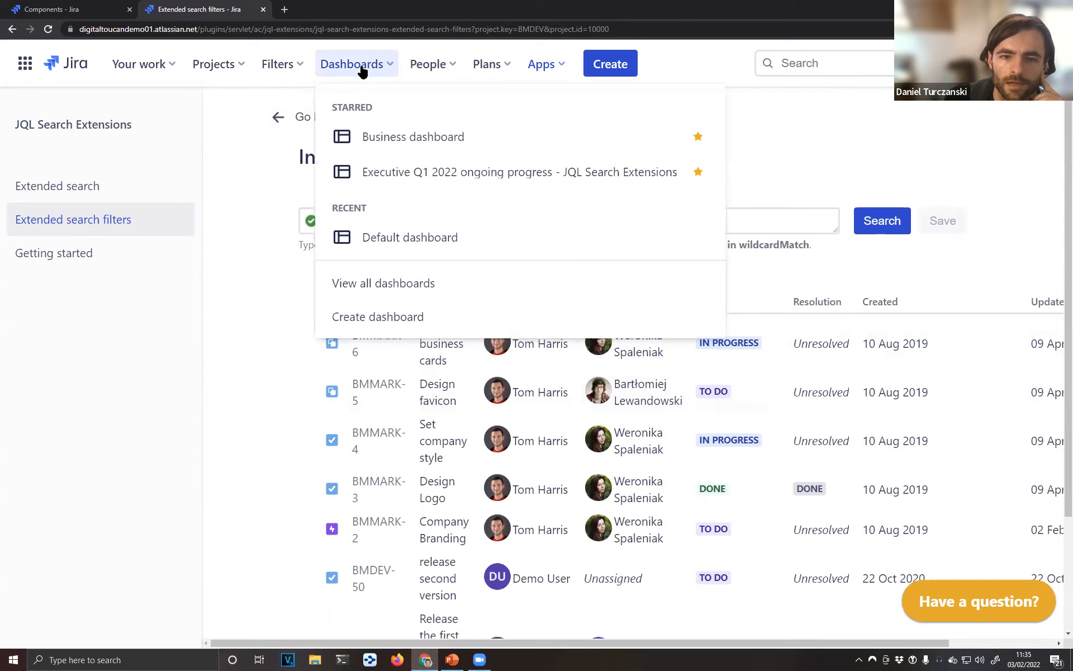
click(460, 180)
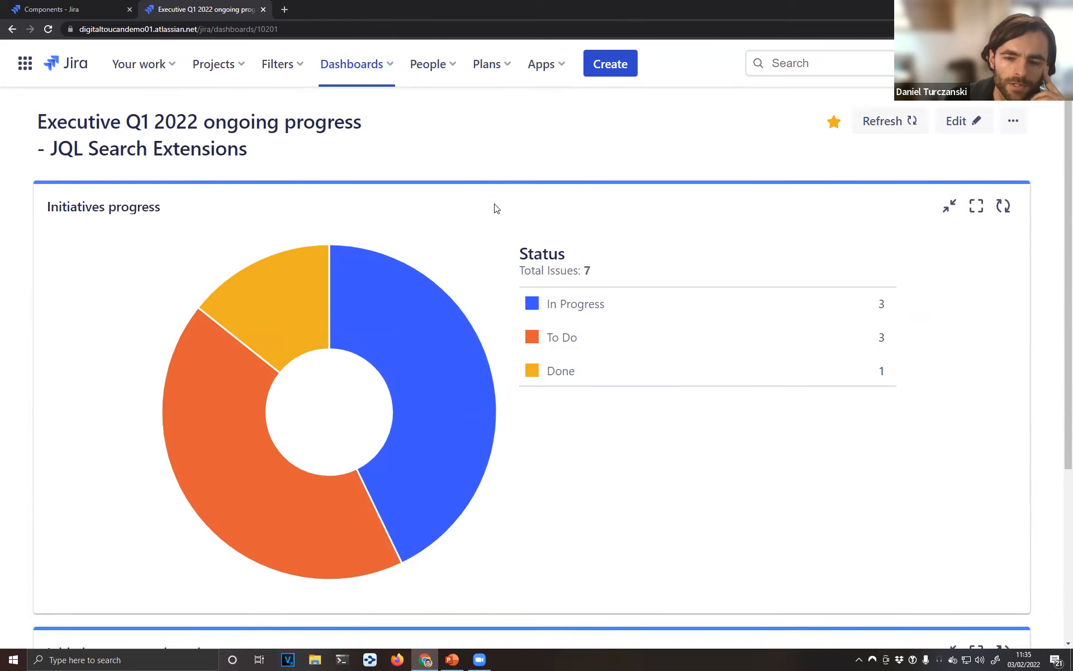
scroll(556, 319, down, 4)
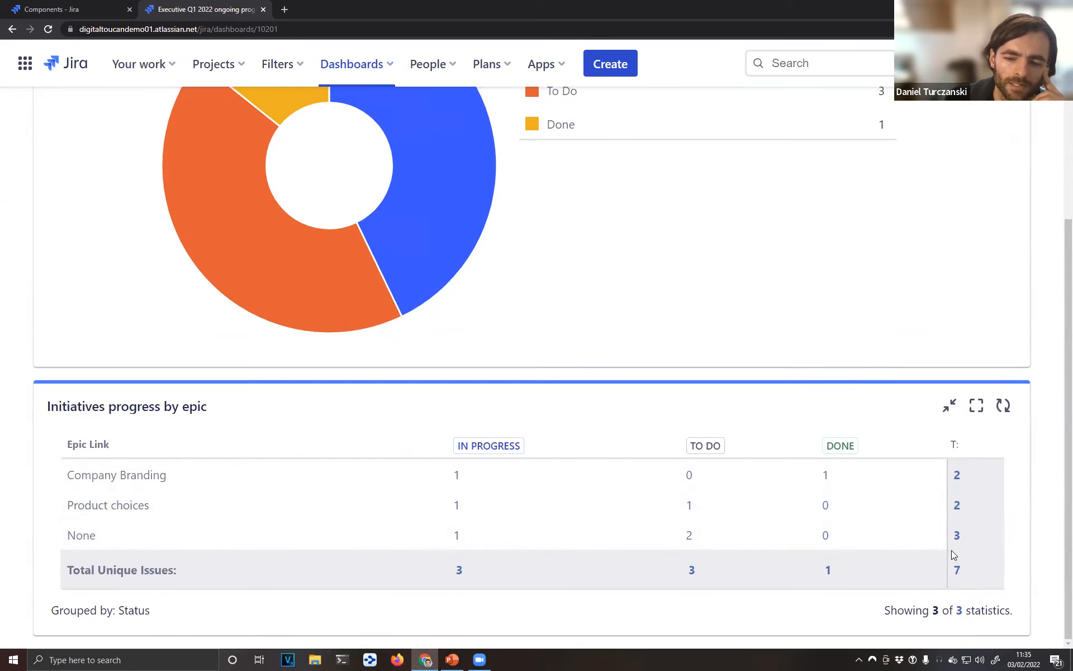
scroll(1057, 479, up, 1)
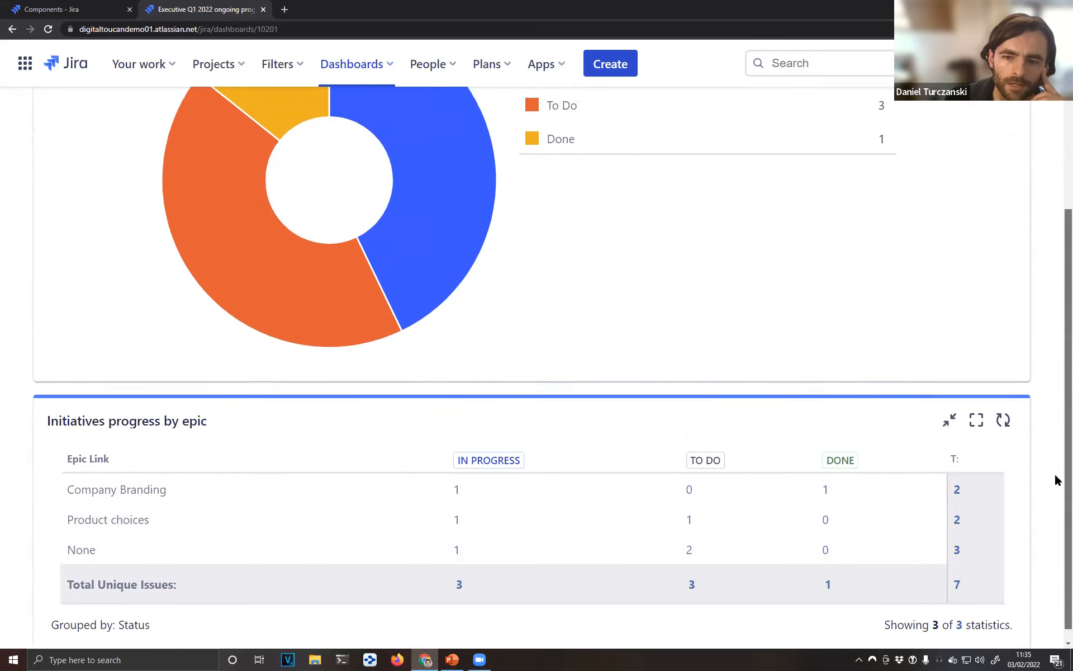
scroll(1054, 391, up, 3)
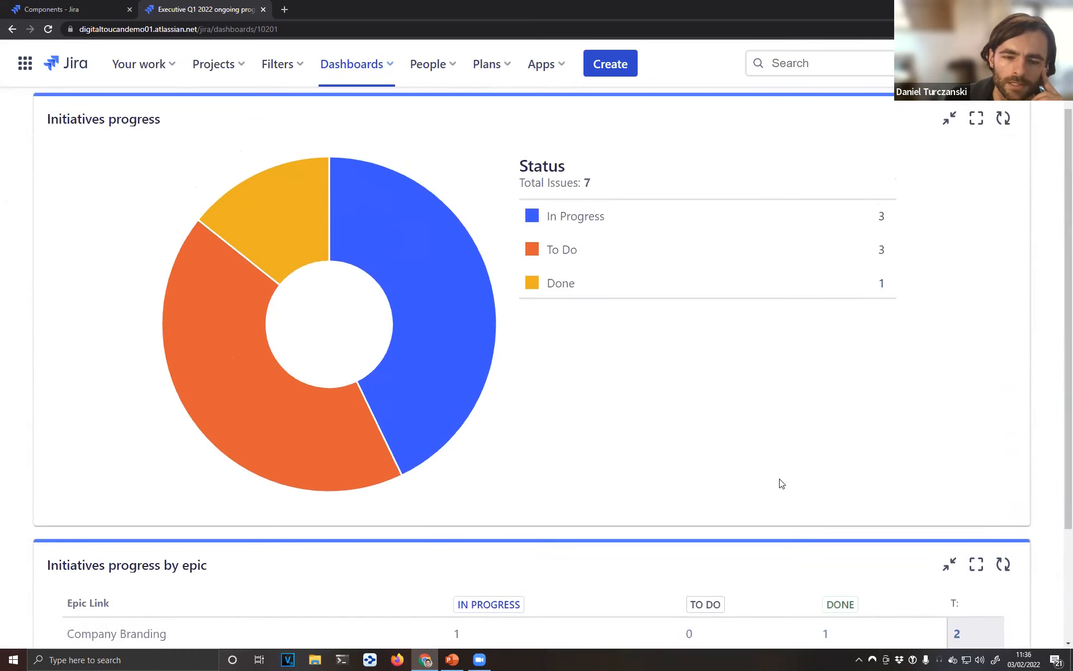
scroll(725, 488, up, 2)
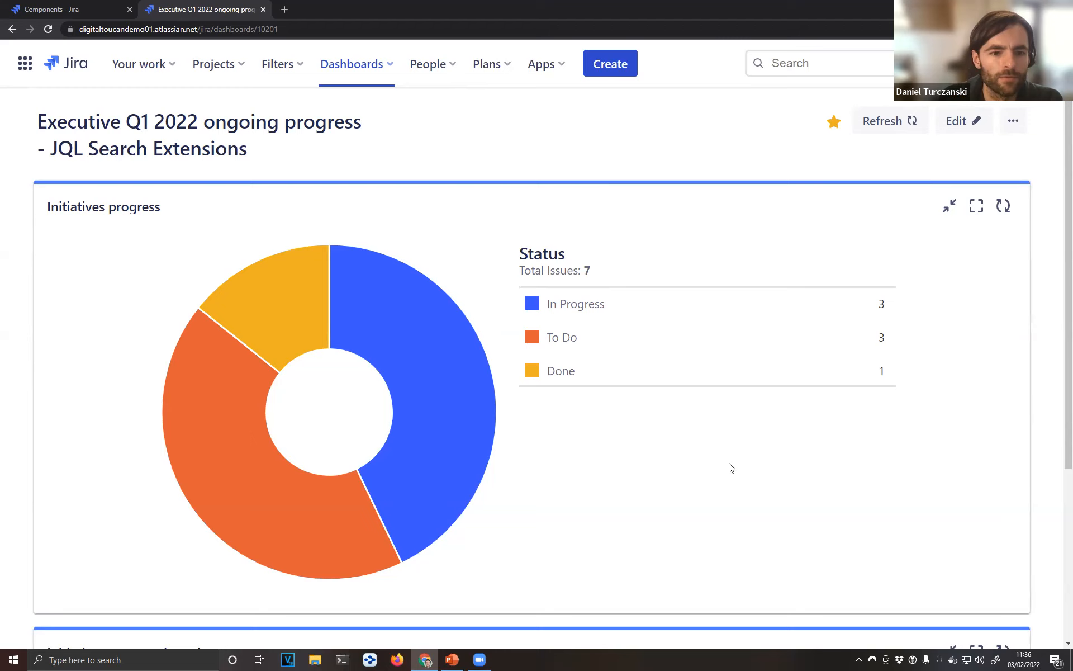
scroll(732, 467, down, 4)
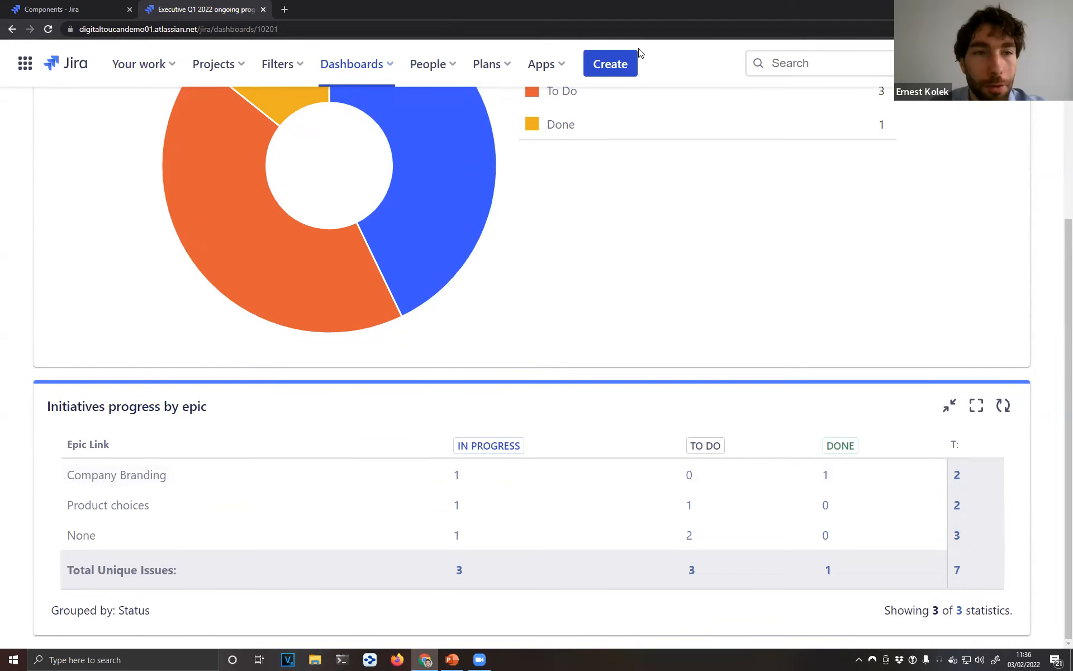
Step: Switch to the PowerPoint deck "JQL Search Extensions short demo.pptx" and return to its title slide
click(453, 659)
scroll(44, 224, up, 1)
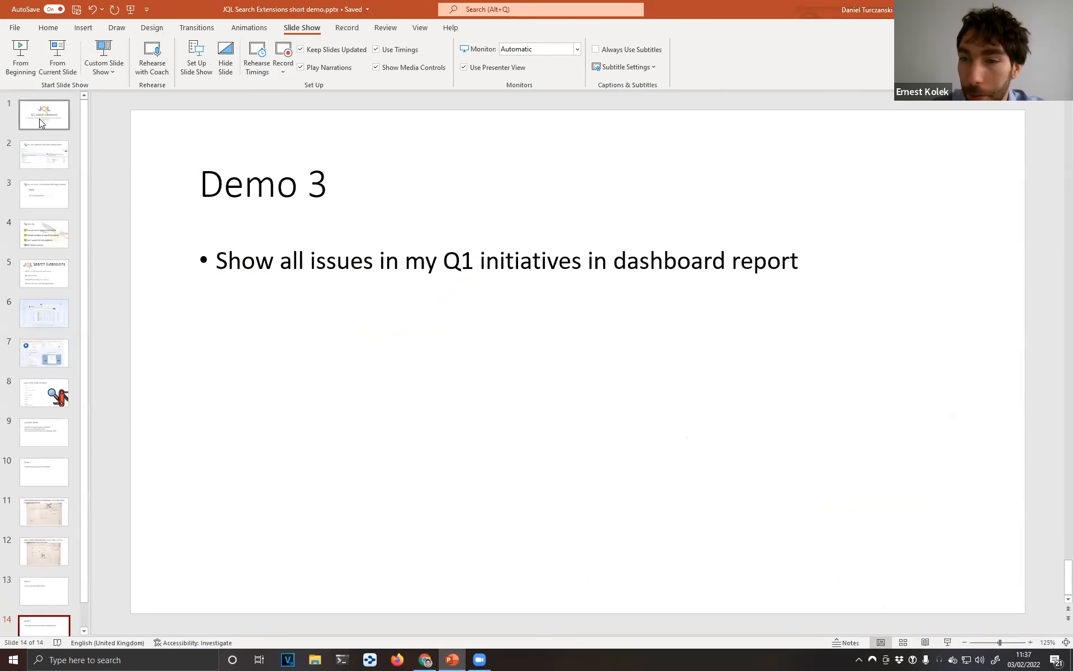
click(39, 119)
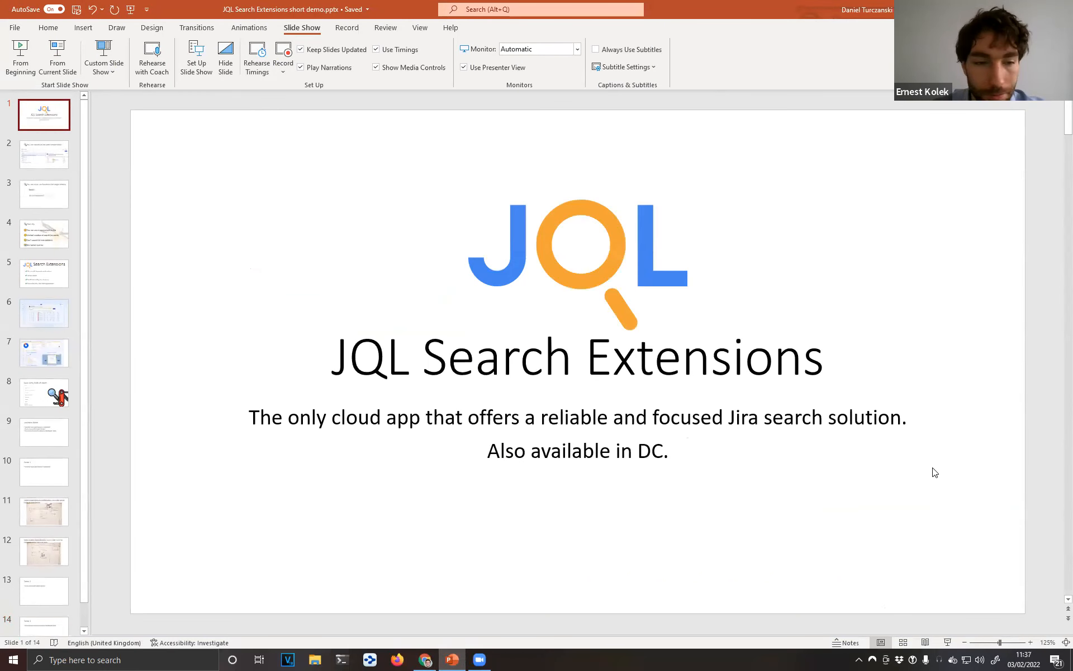
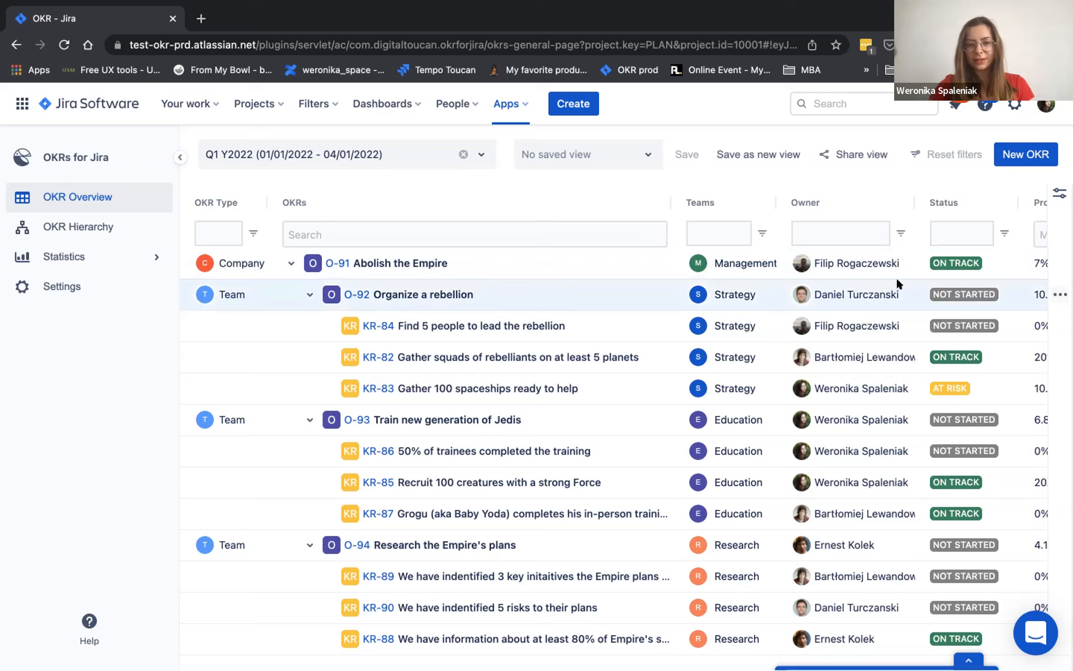
Step: Post an update on objective O-92 Organize a rebellion with status On track and the comment "We're satified with the progress so far"
scroll(894, 302, right, 3)
scroll(894, 310, left, 1)
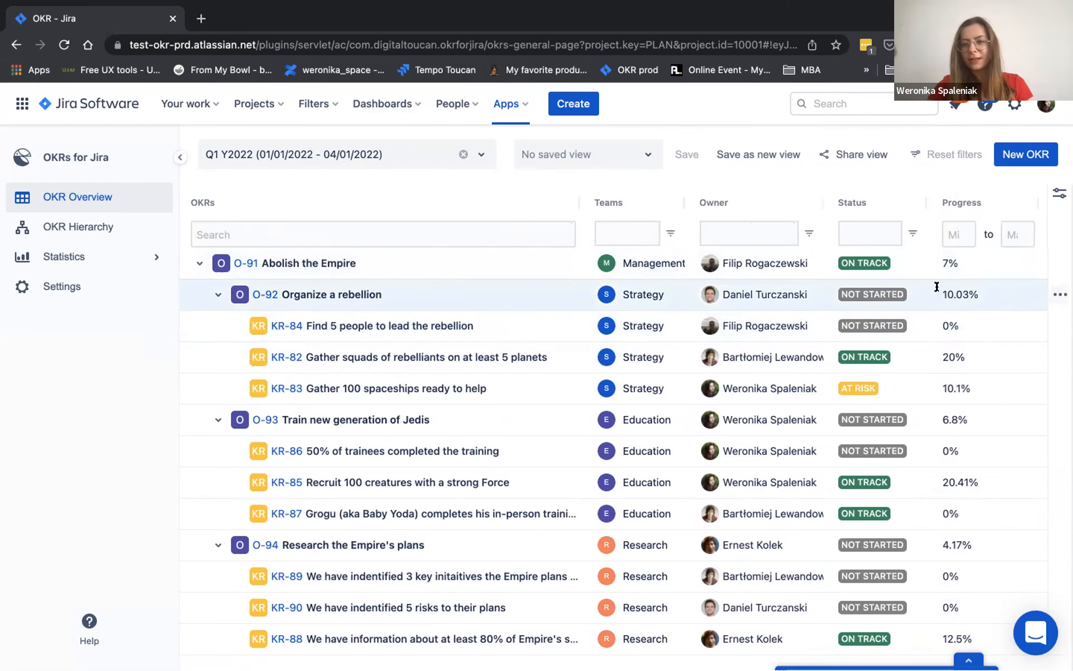
click(1060, 294)
click(973, 330)
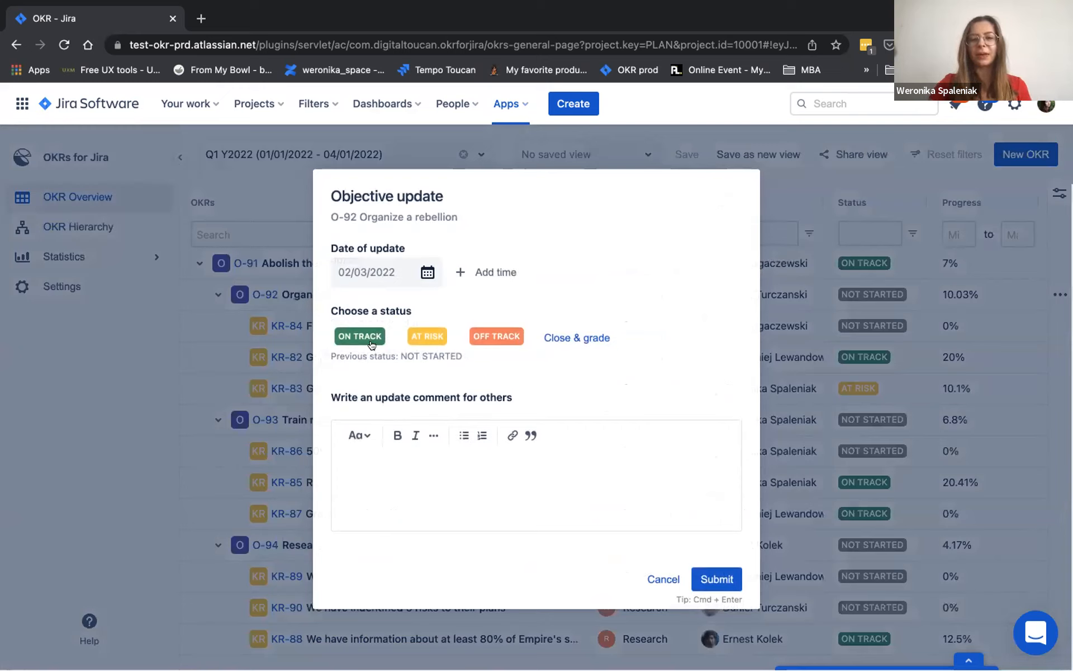
click(364, 336)
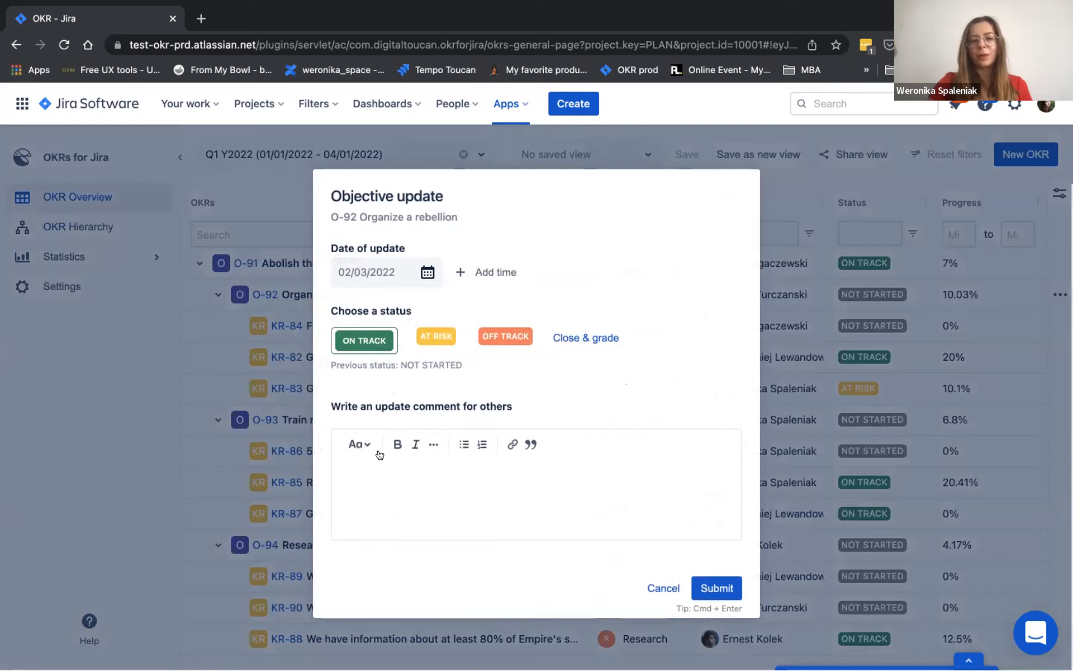
click(382, 488)
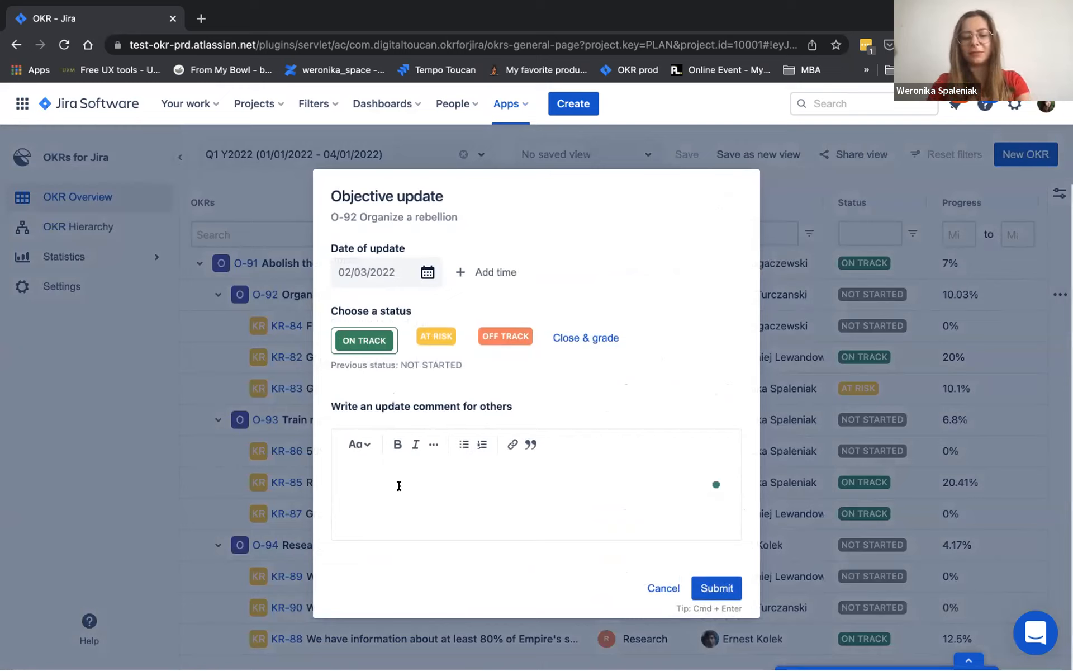
text(We're satified with the progress so far)
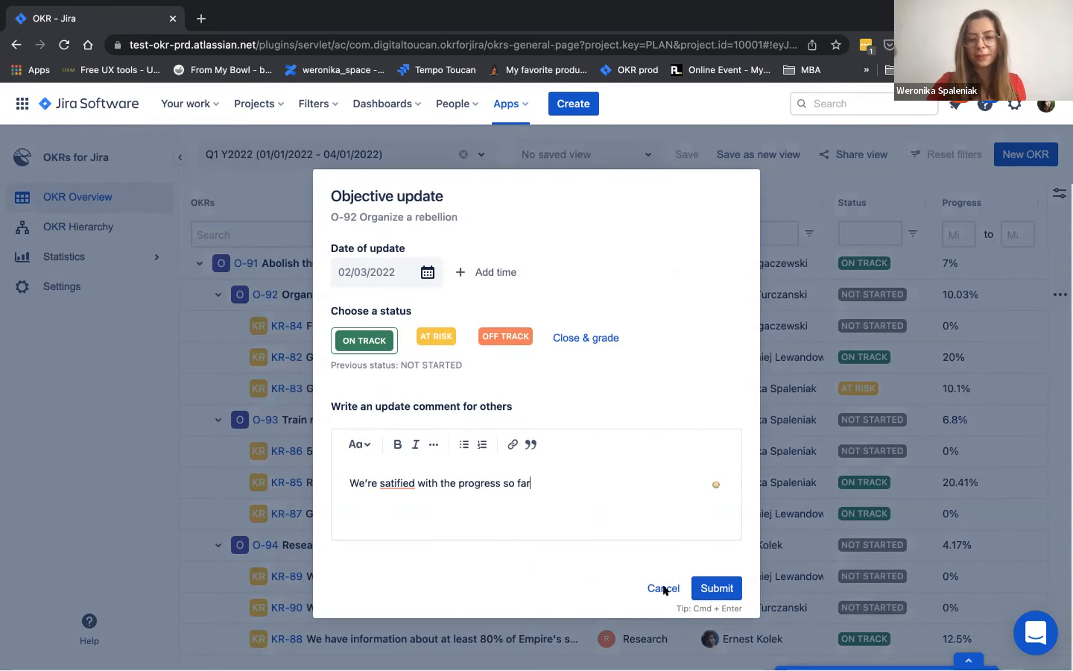
click(720, 578)
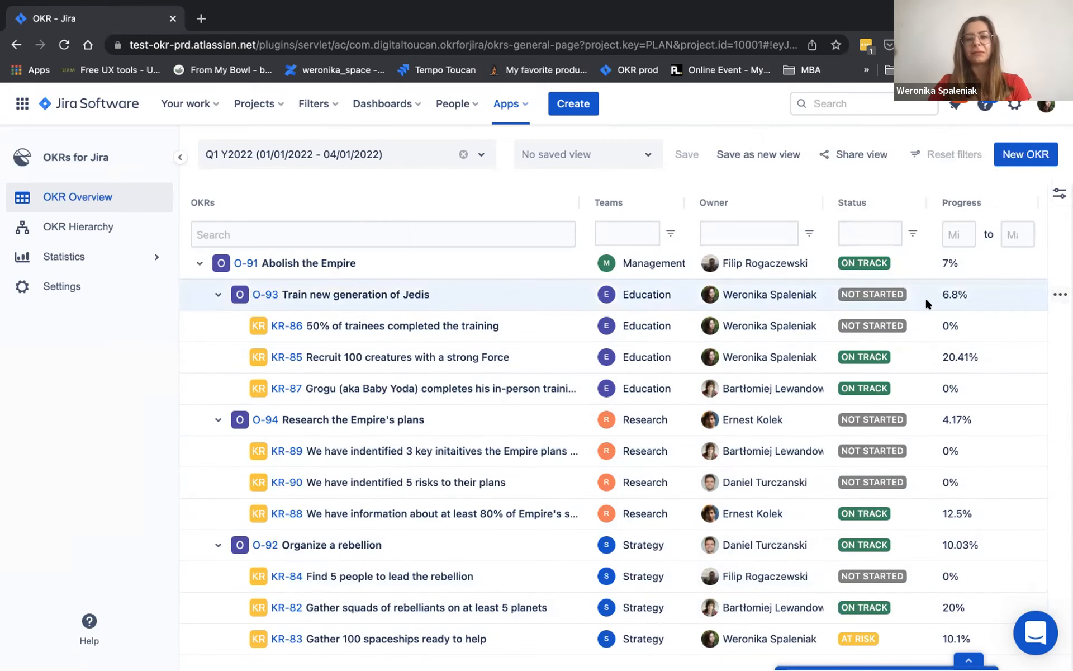
Step: Filter the OKR Overview to the Education team only and save it as a new view named "Education OKRs"
click(664, 232)
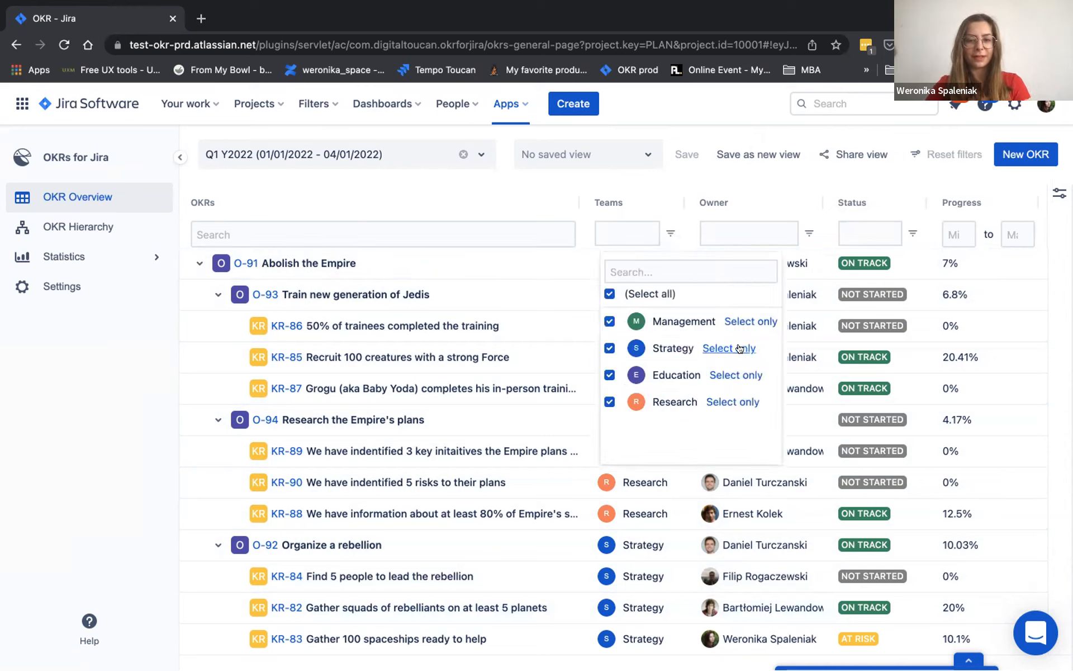
click(737, 375)
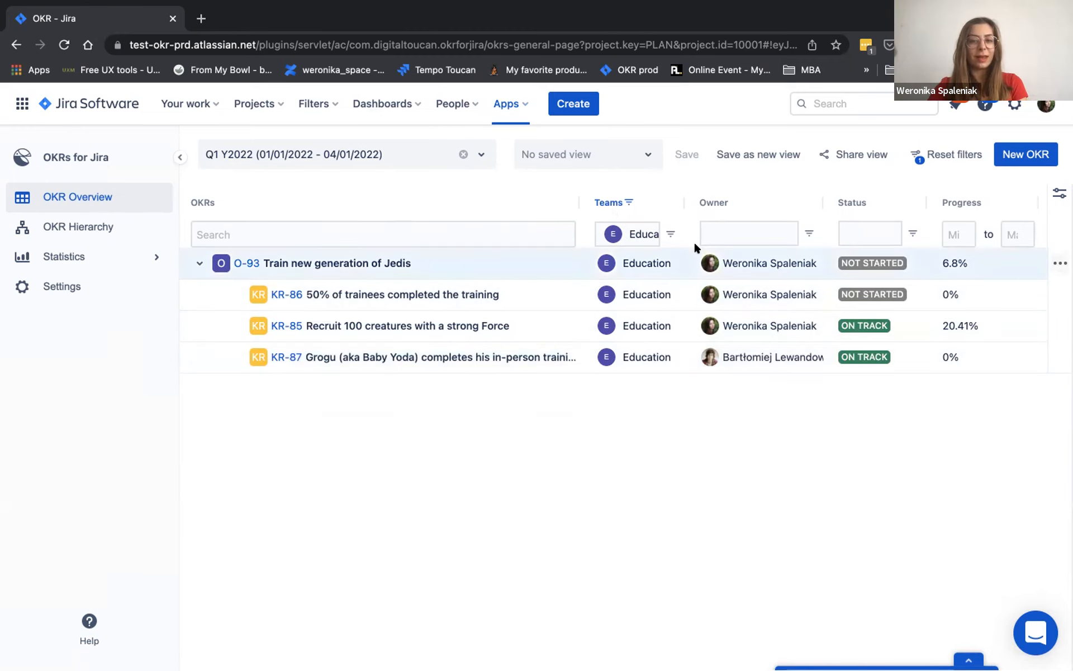
click(766, 155)
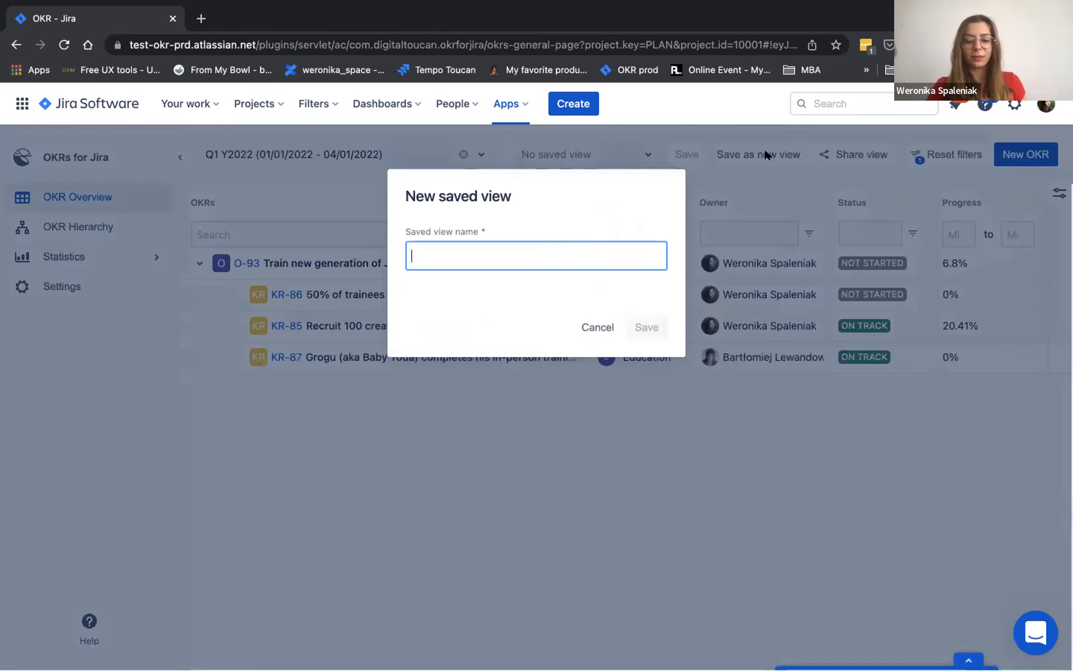
text(Education OKRs)
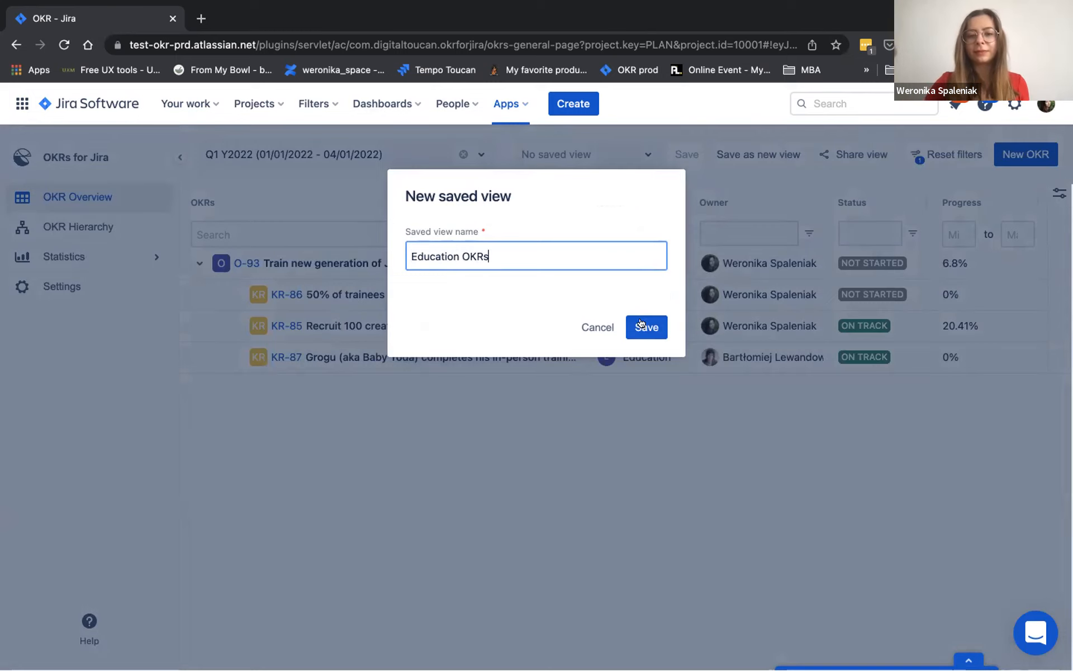
click(641, 324)
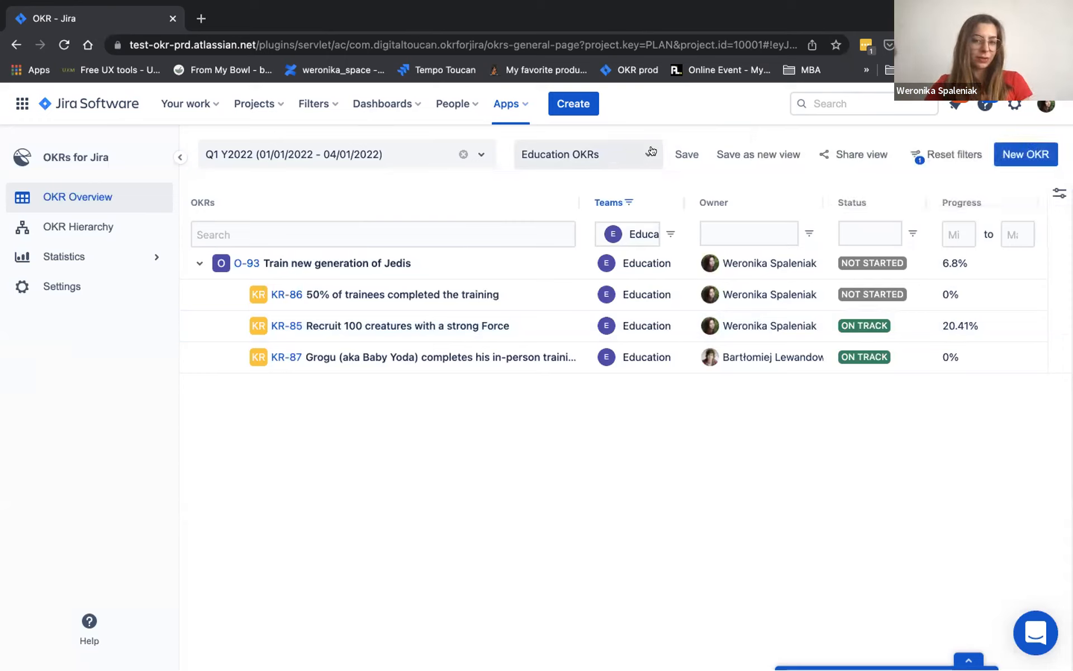
Step: Load the saved view Management and switch back to the Education OKRs view to compare their listings
click(630, 153)
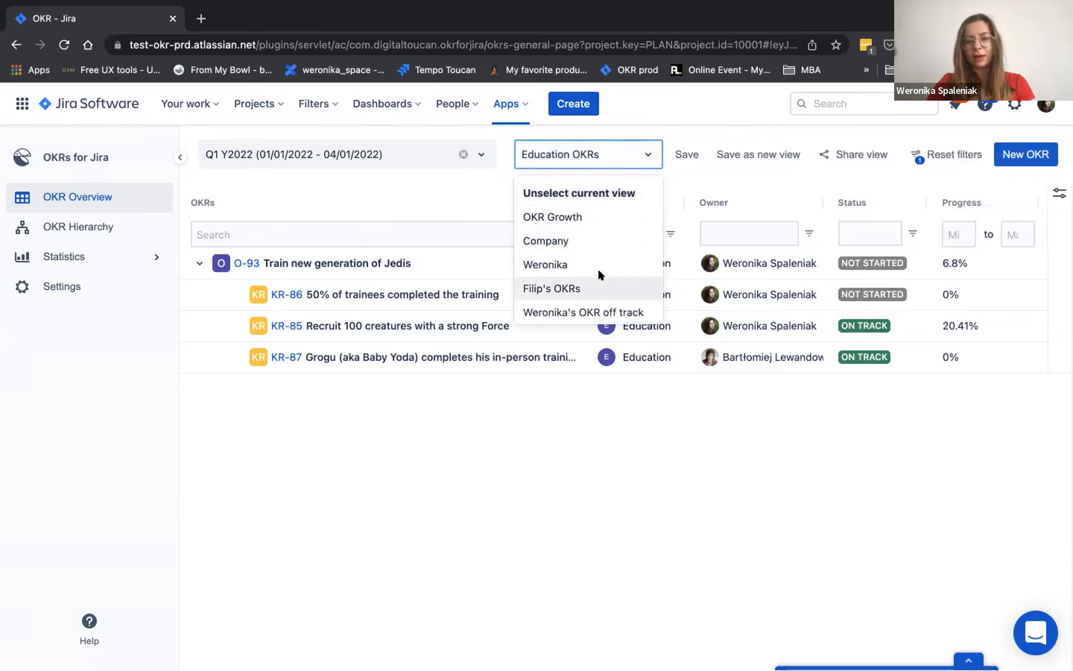
scroll(598, 270, down, 4)
click(592, 305)
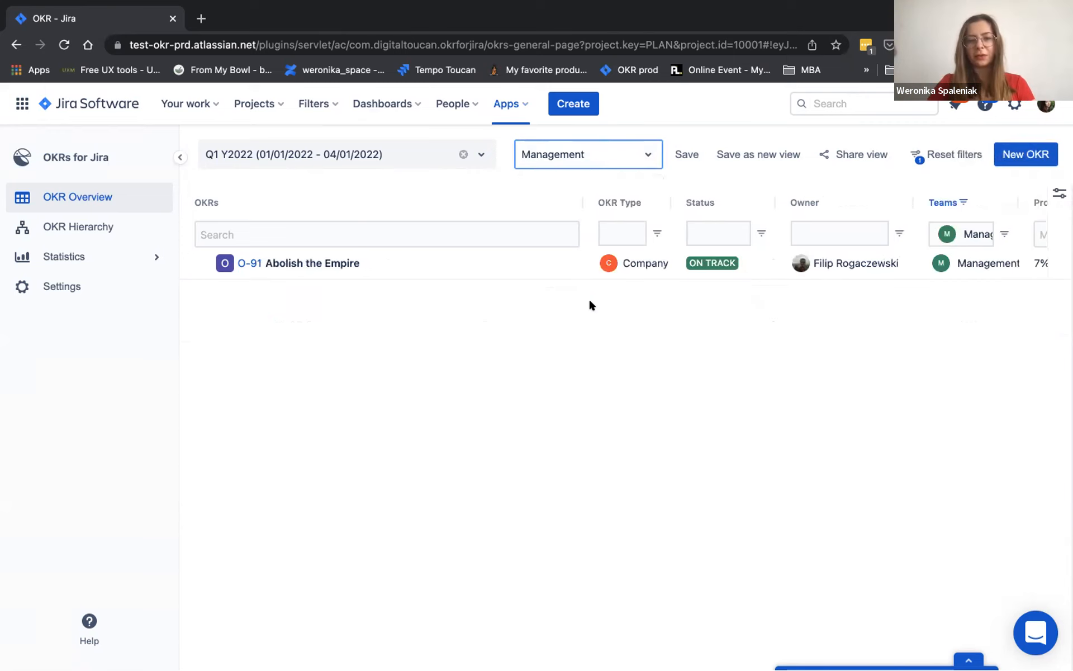
click(636, 155)
scroll(615, 290, down, 3)
click(615, 306)
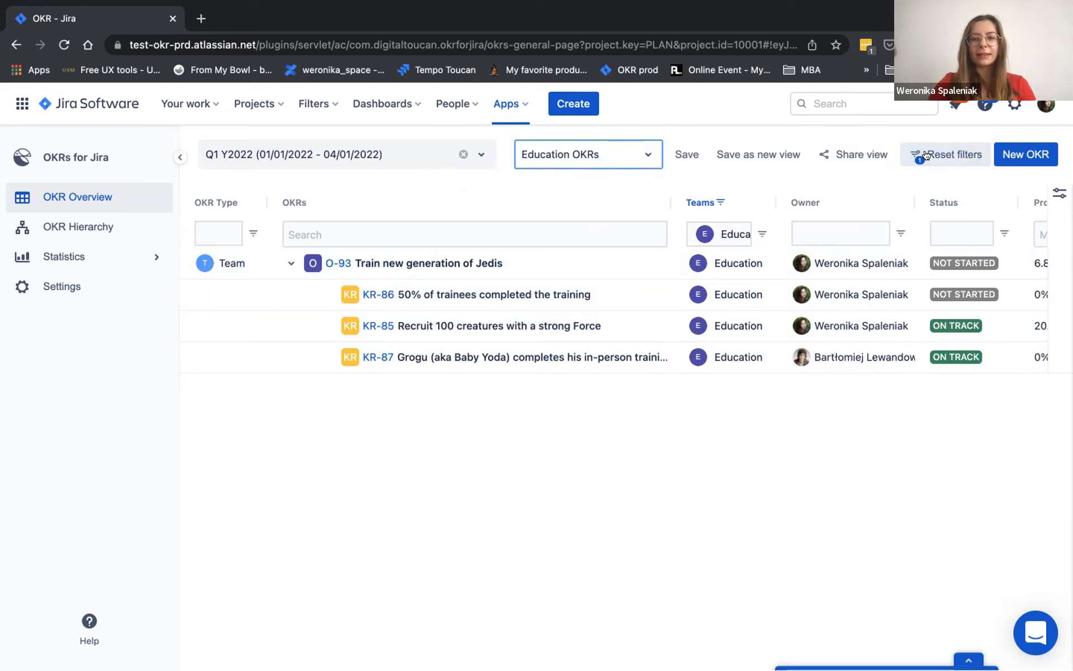
Step: Unselect the current saved view so the OKR Overview lists the OKRs of all teams
click(569, 158)
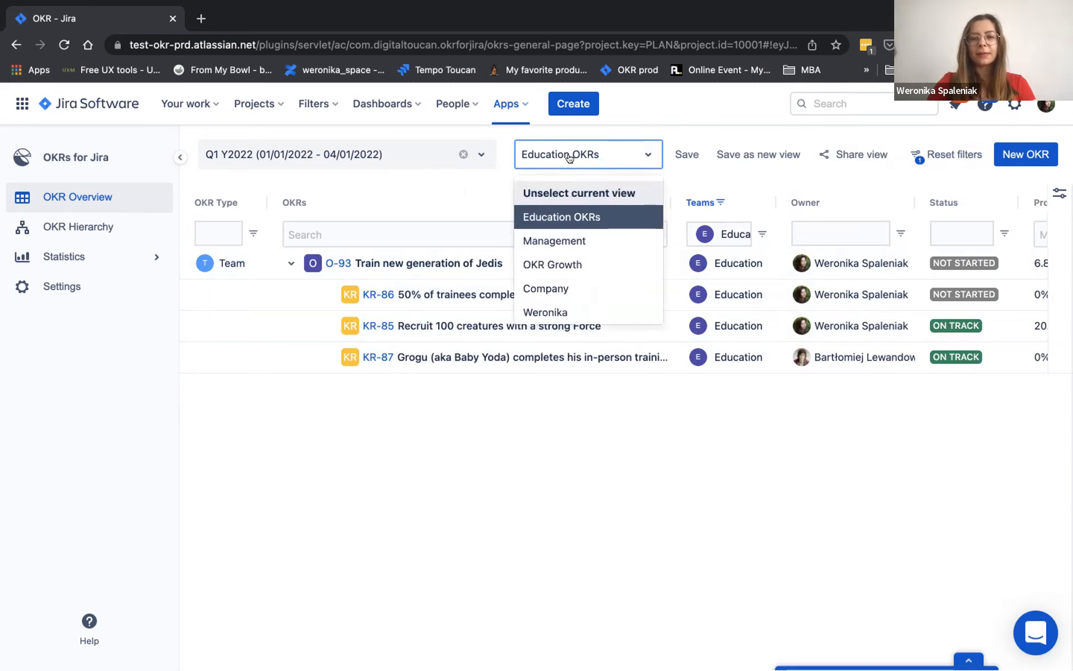
click(580, 191)
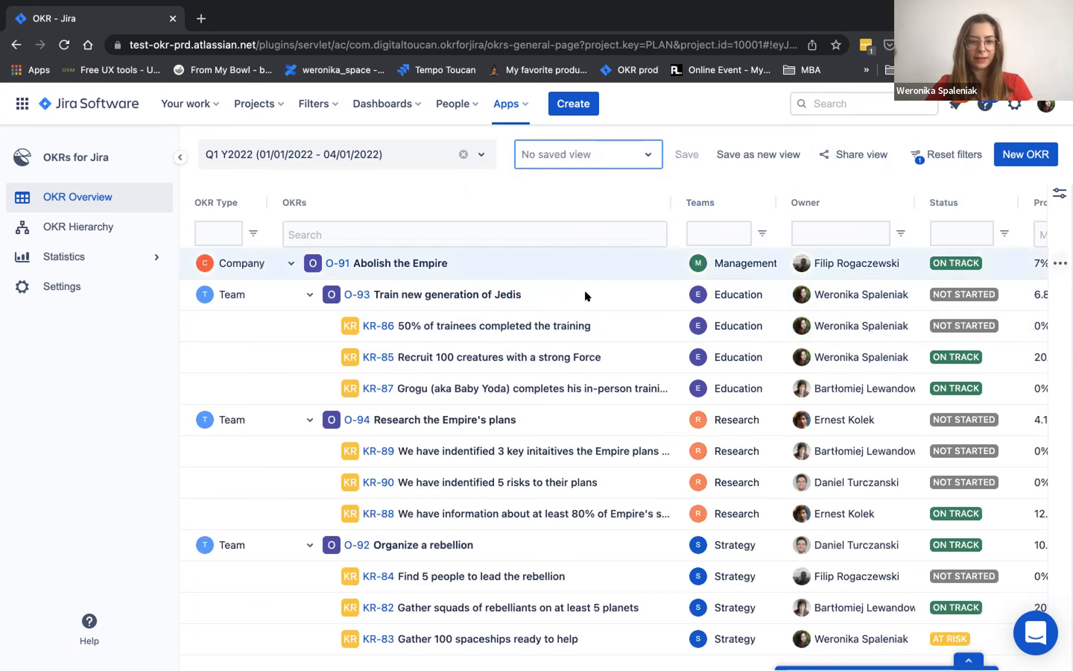
scroll(573, 361, down, 1)
scroll(571, 358, up, 1)
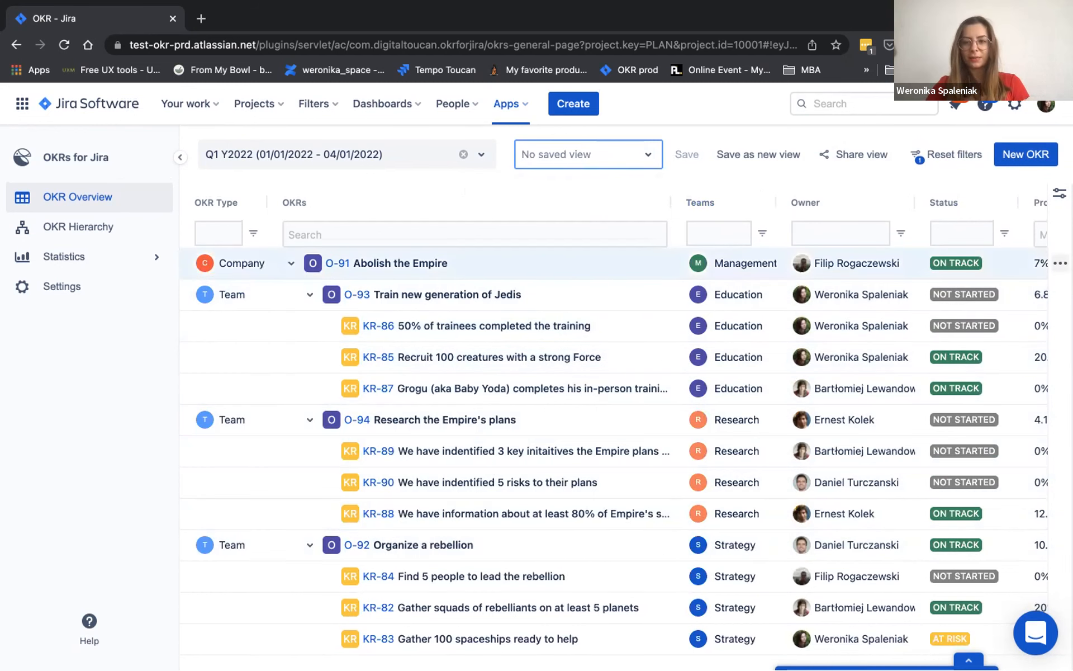
Step: Start a new sub-objective under O-91 Abolish the Empire and enter "OKR" as its objective name
click(1060, 263)
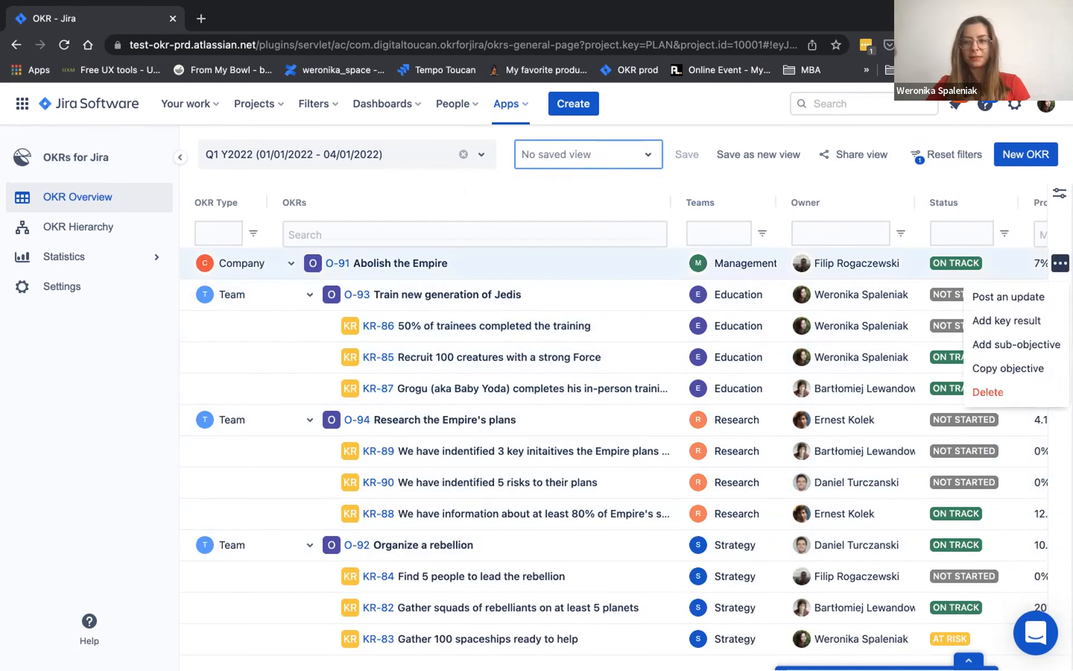
click(1024, 345)
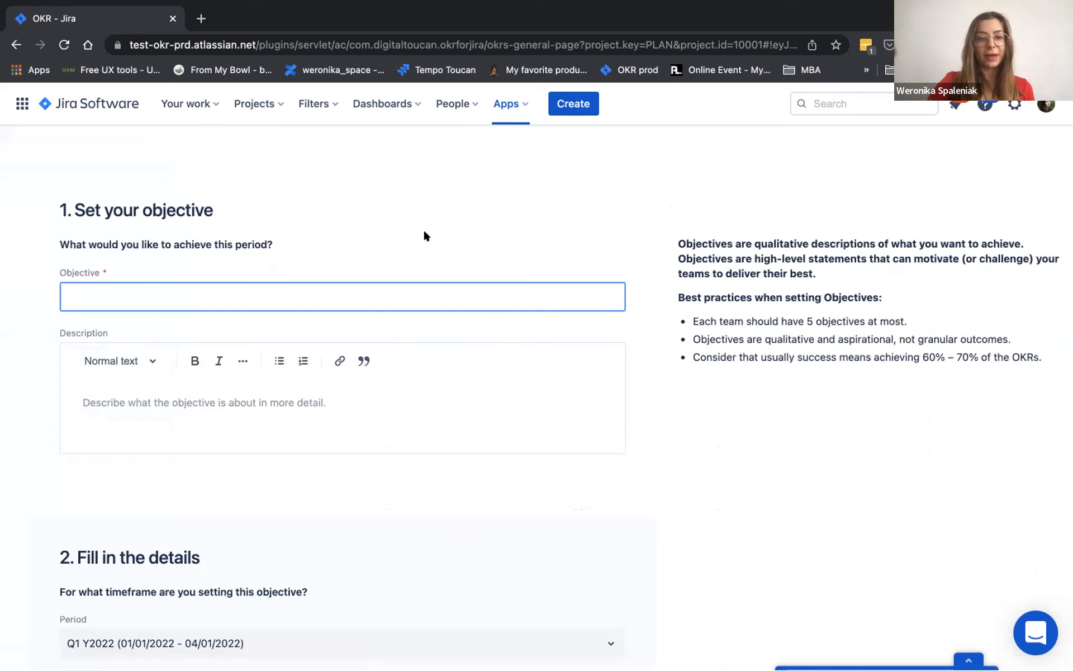
scroll(425, 231, down, 2)
scroll(246, 235, down, 2)
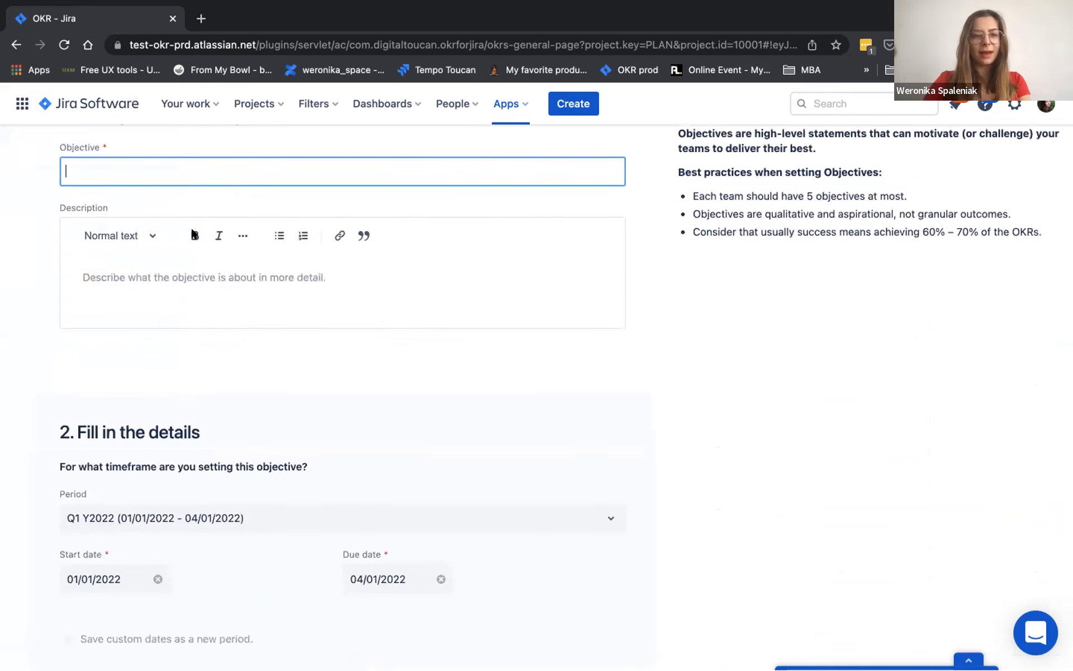
scroll(162, 163, up, 2)
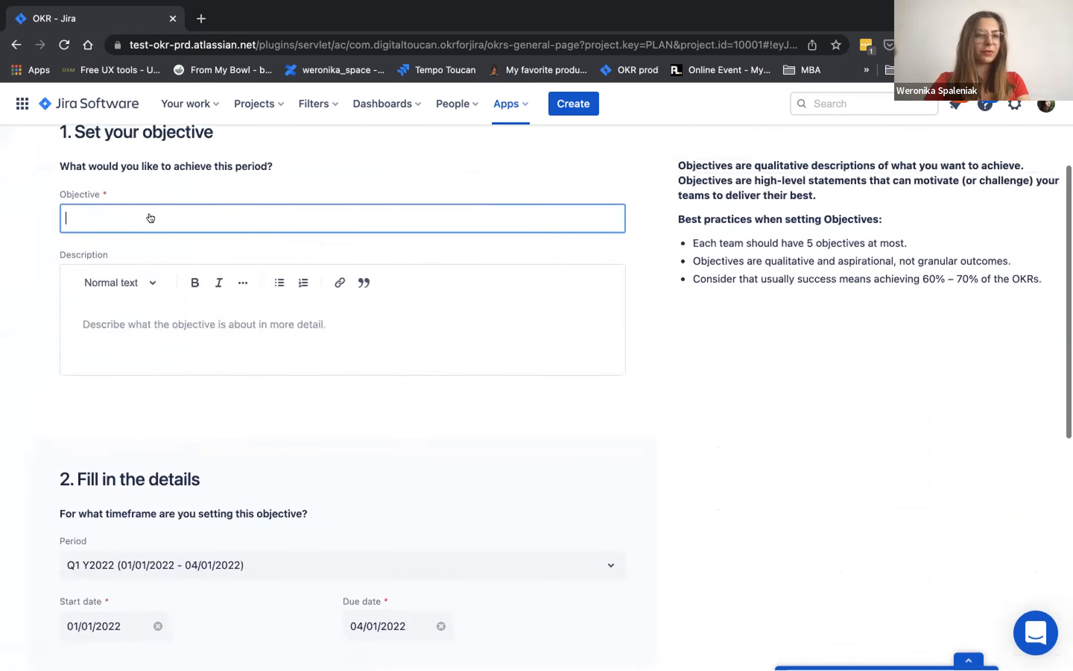
text(OKR)
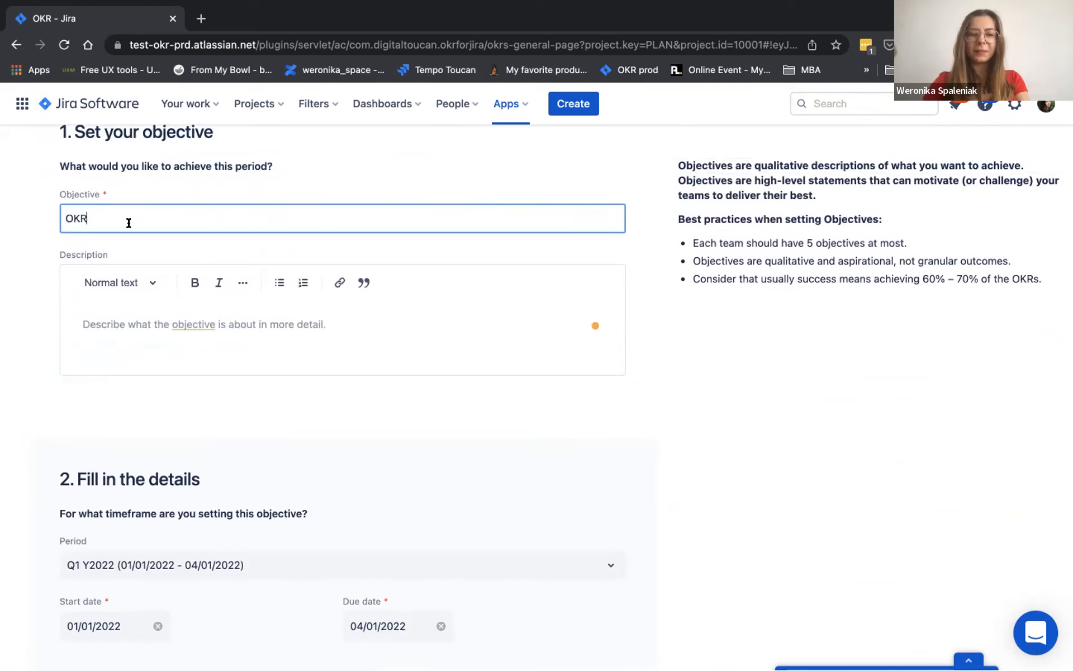
Step: Review the new objective's period and dates, and assign an owner to it
scroll(95, 303, down, 4)
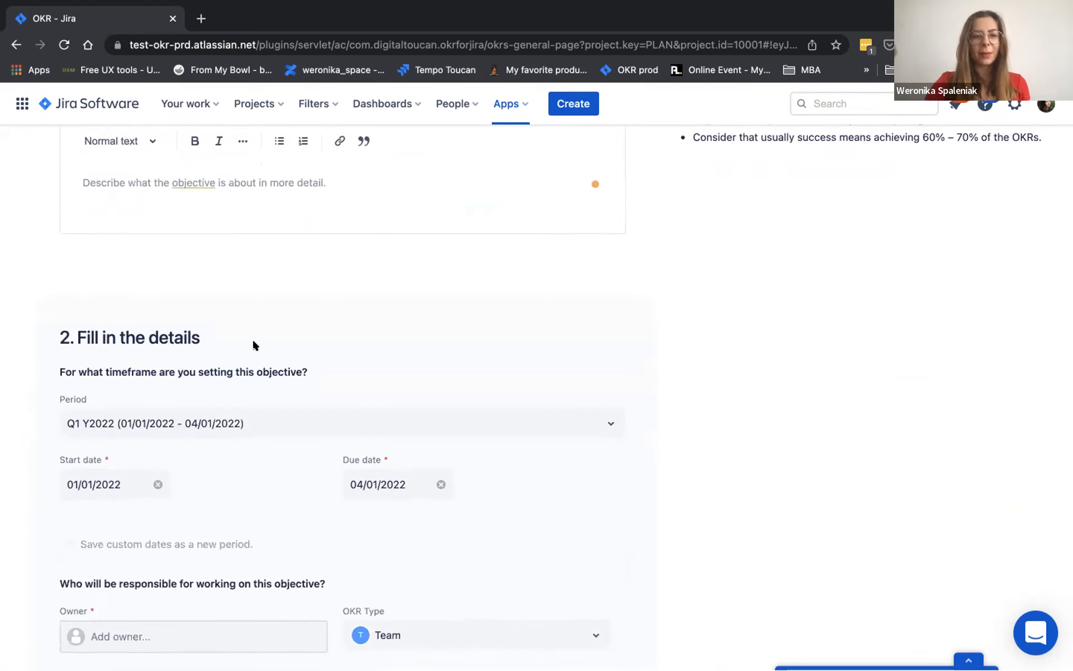
scroll(253, 337, up, 3)
scroll(253, 338, down, 3)
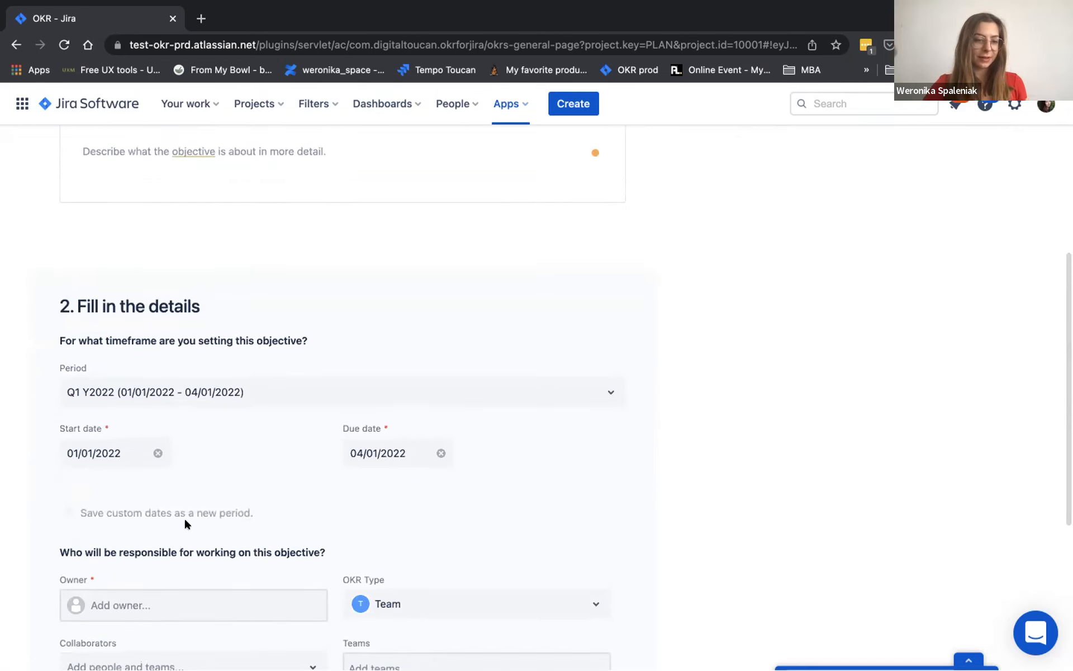
scroll(200, 346, down, 4)
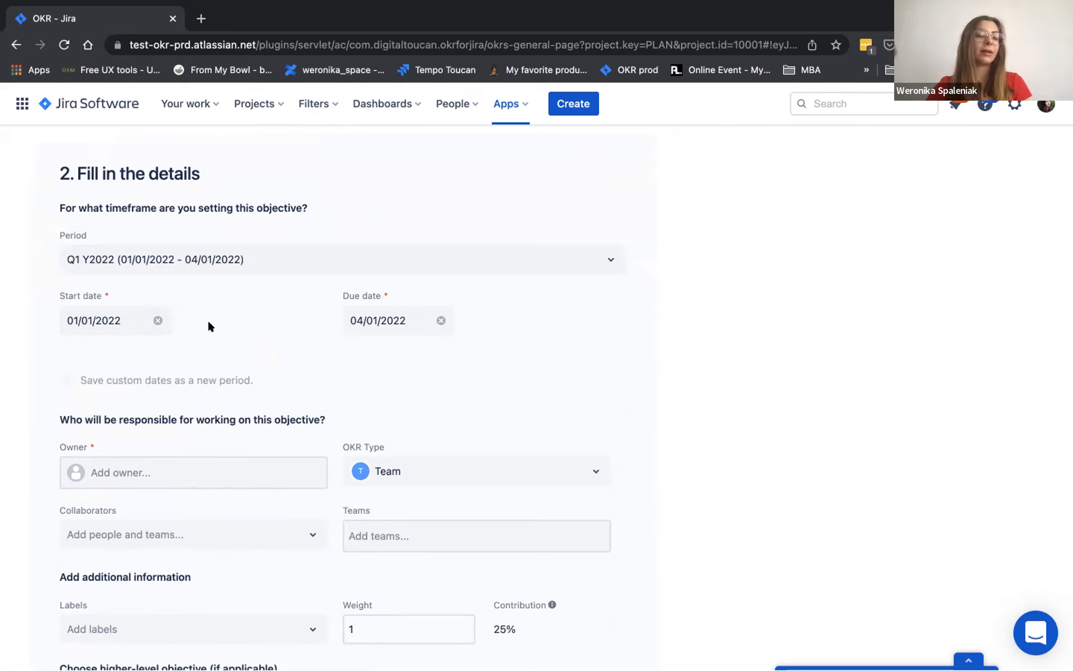
scroll(275, 322, down, 3)
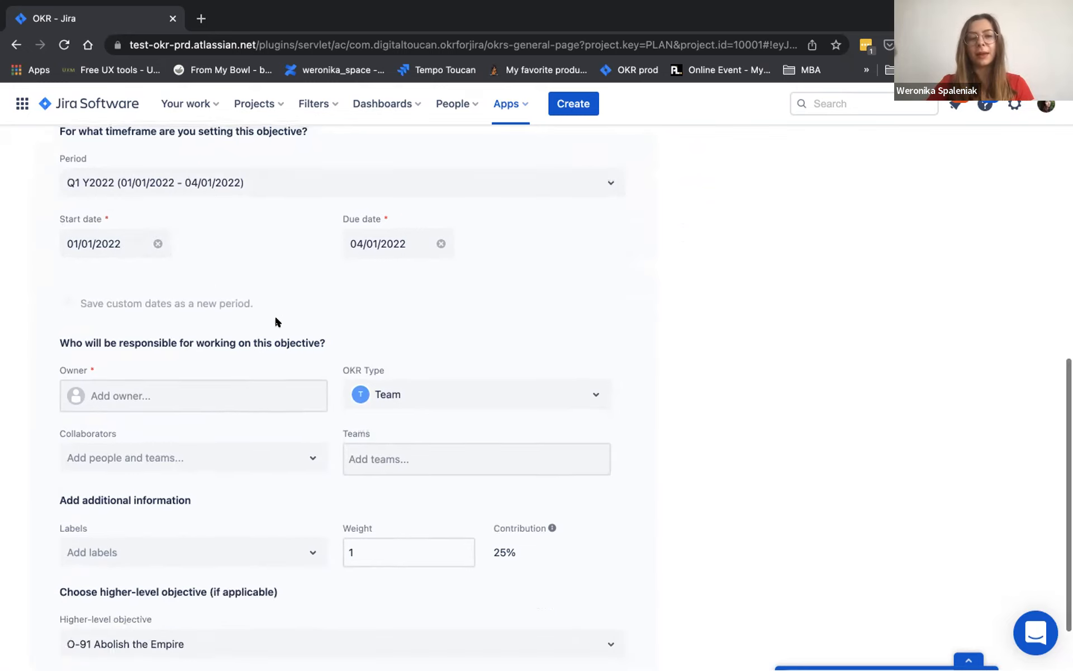
scroll(193, 369, down, 3)
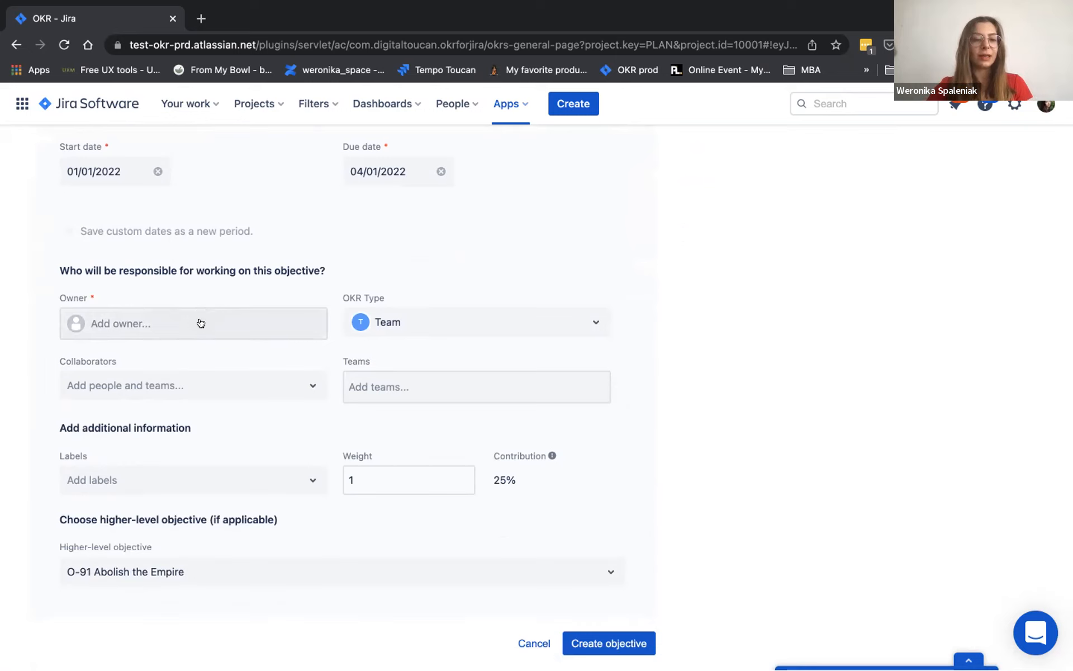
click(179, 314)
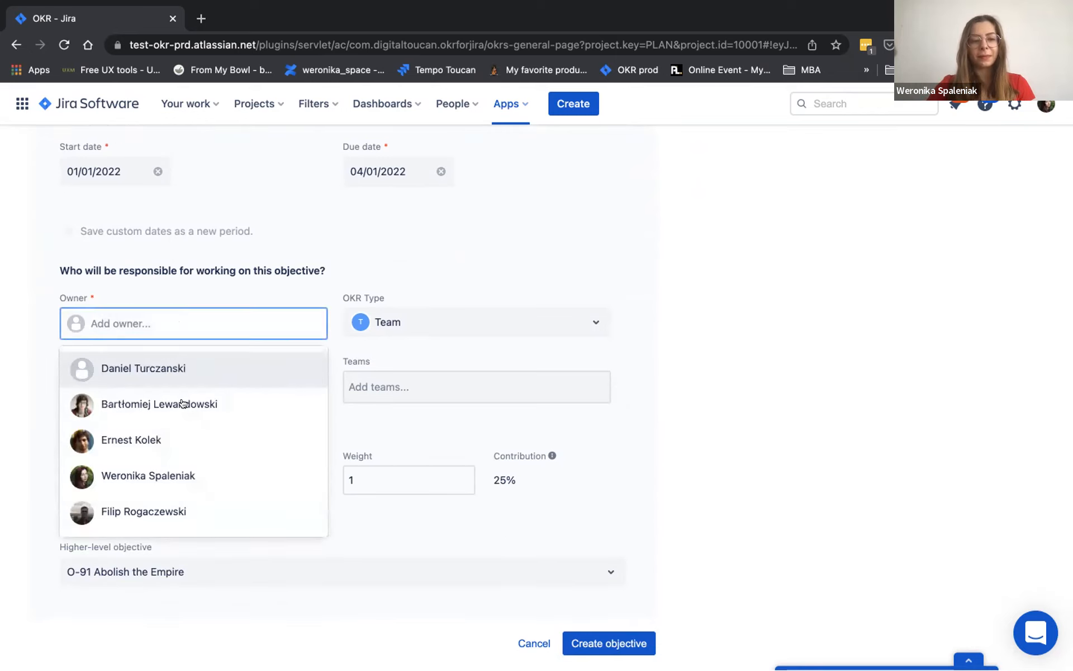
click(213, 470)
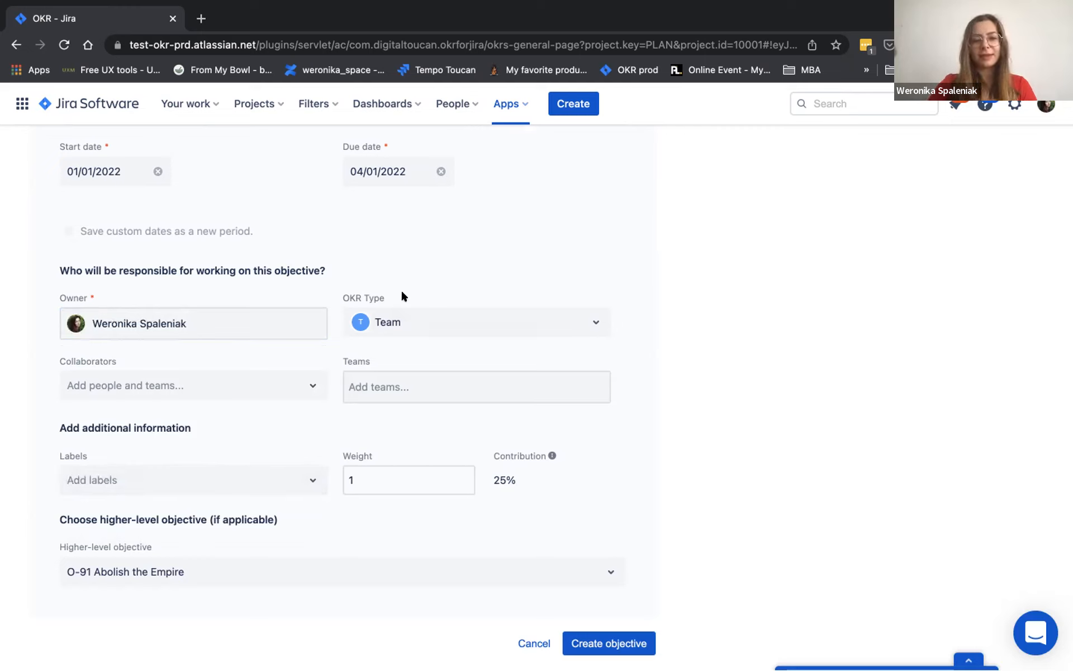
Step: Keep the new objective's OKR type as Team, then add a collaborator and assign the Strategy team
click(416, 323)
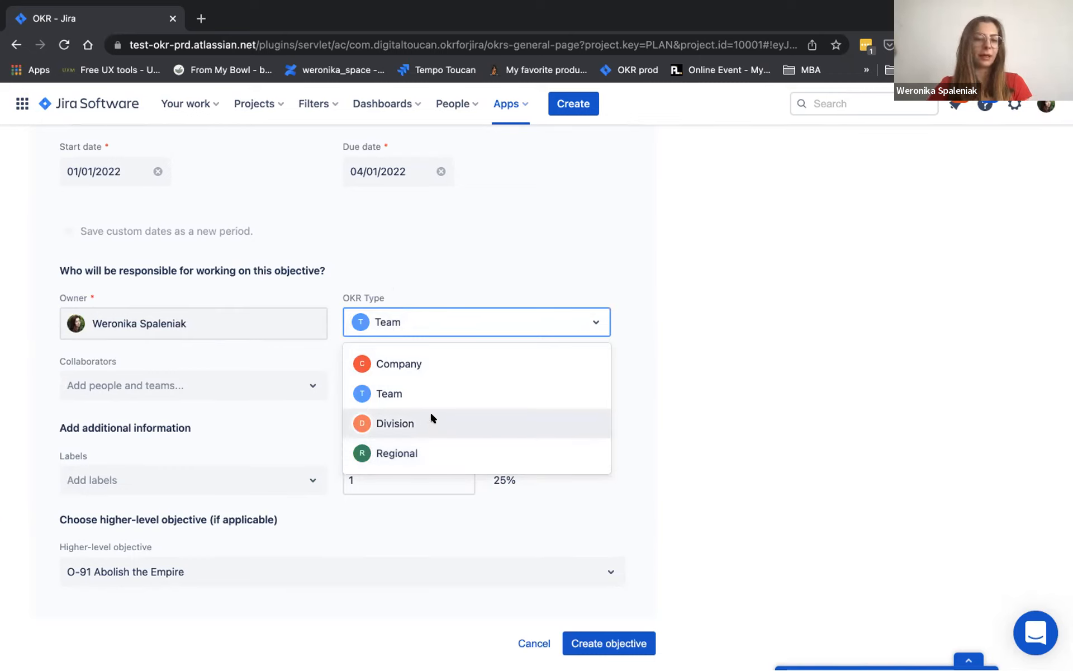
click(435, 271)
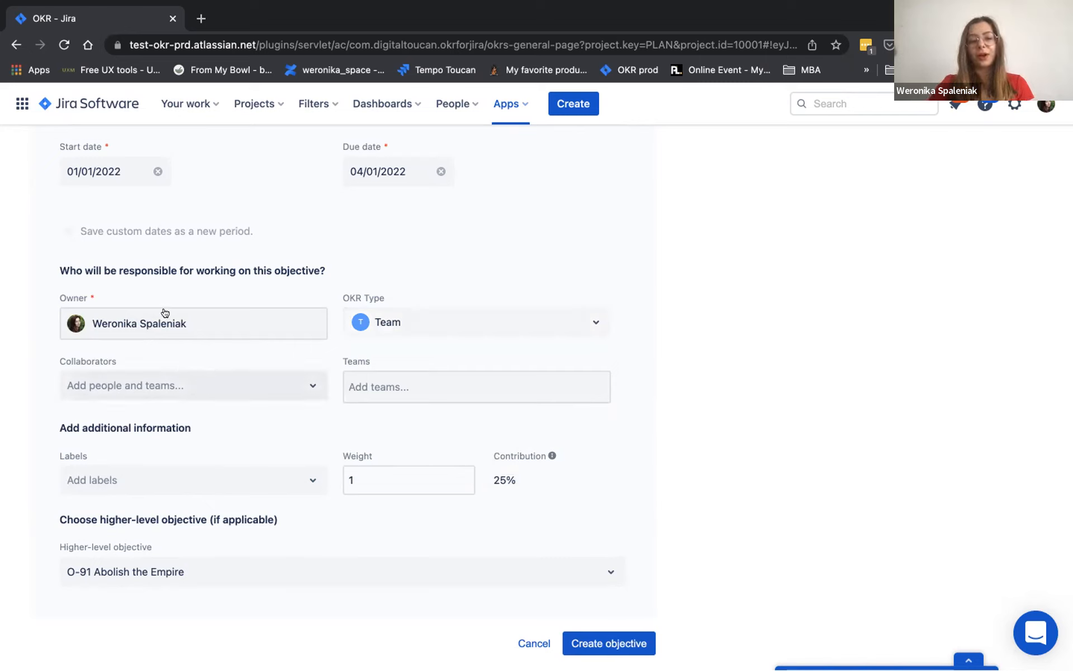
click(208, 388)
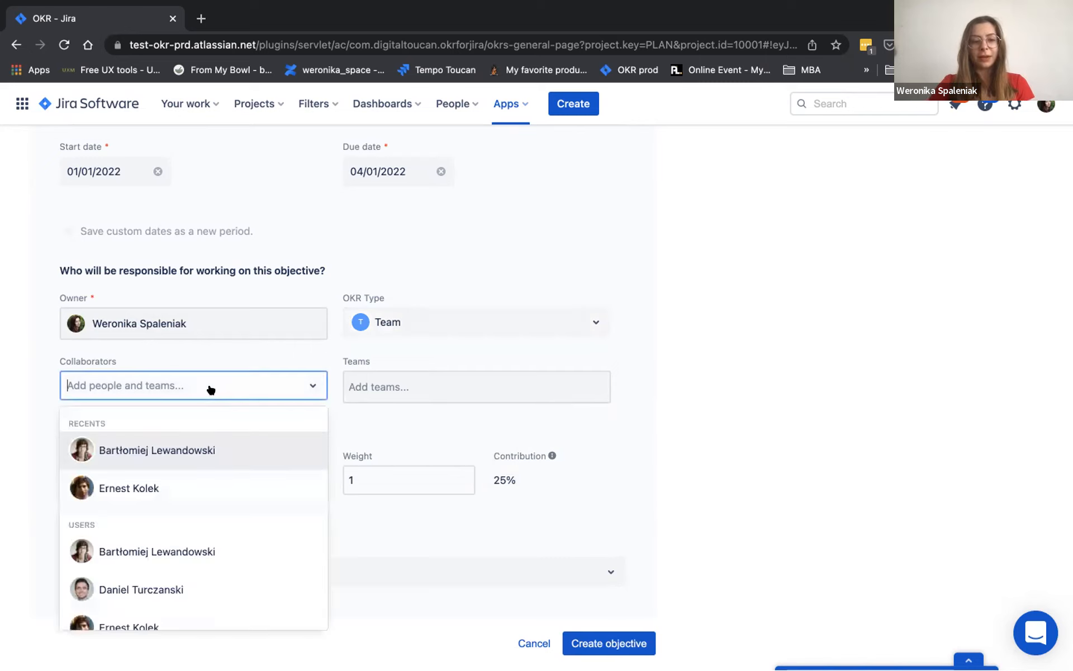
click(181, 486)
click(340, 421)
click(397, 392)
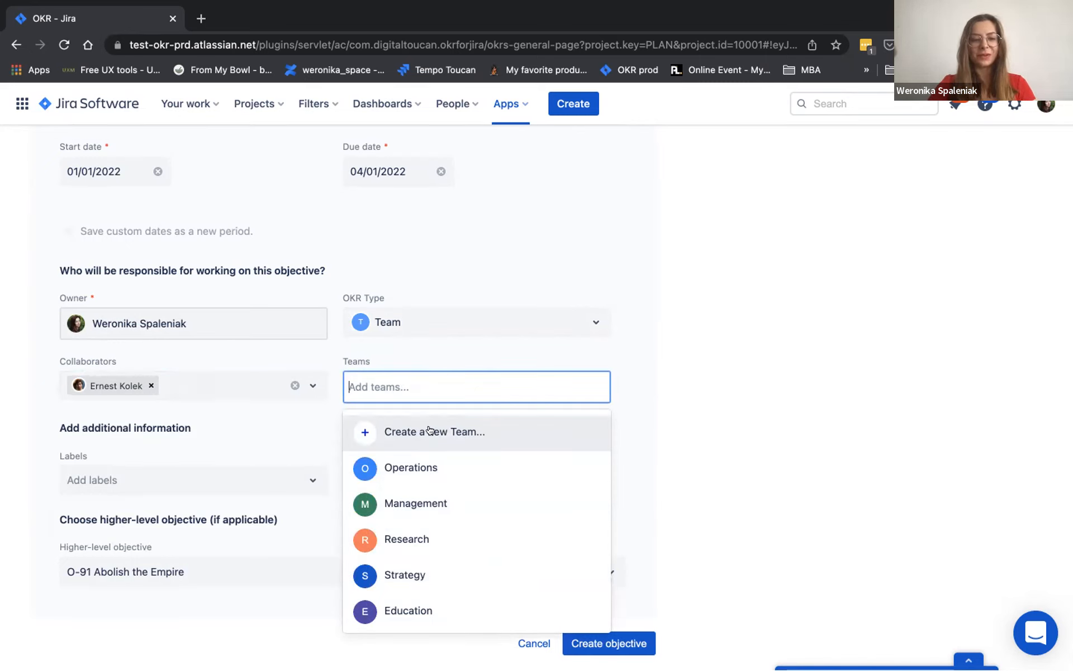
click(479, 576)
click(665, 466)
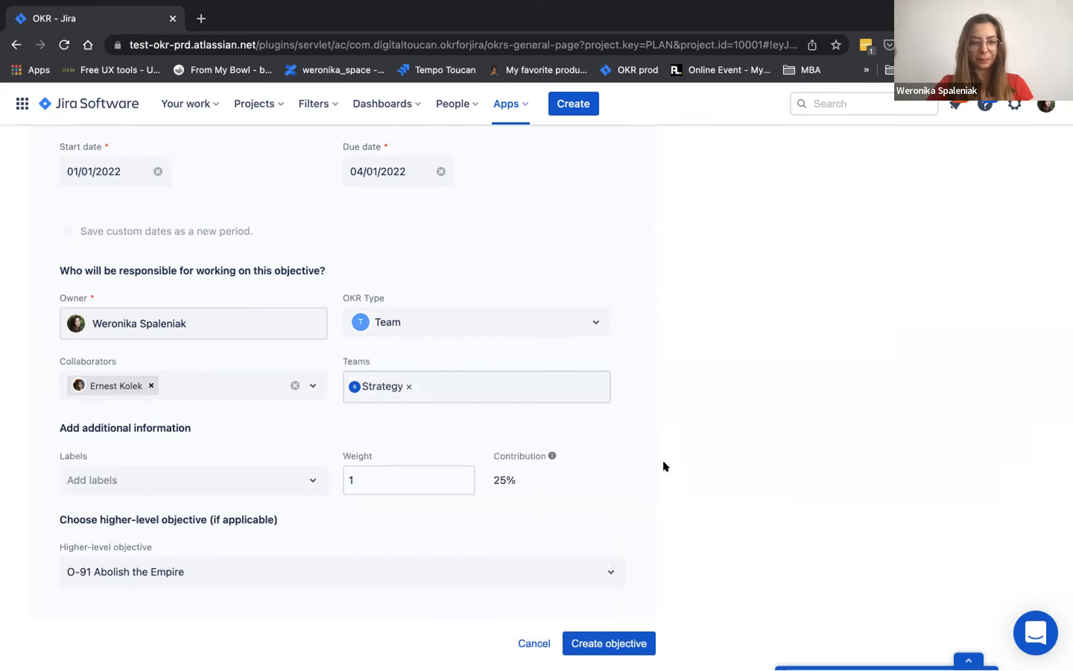
Step: Label the new objective Business analysis and create it under O-91 Abolish the Empire
scroll(136, 425, down, 1)
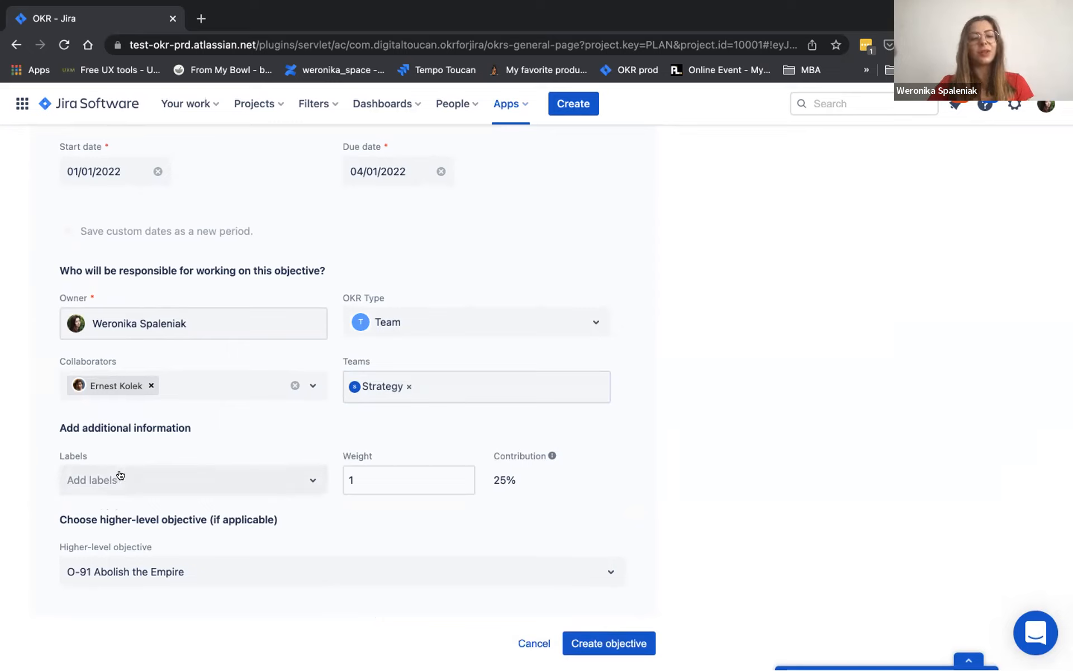
click(201, 477)
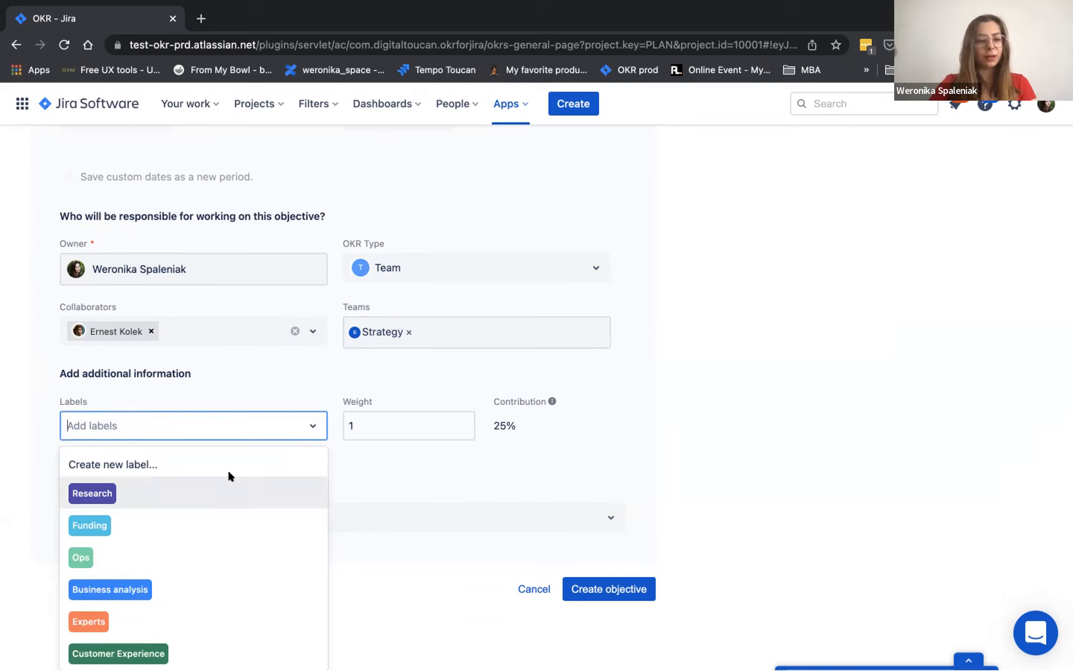
click(220, 573)
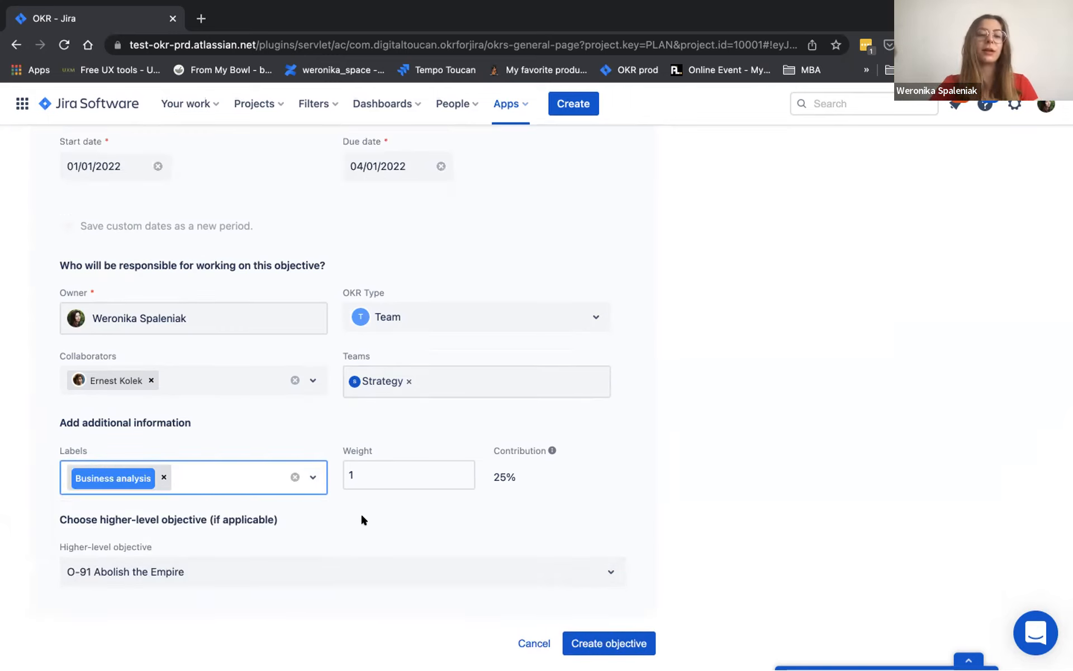
click(615, 644)
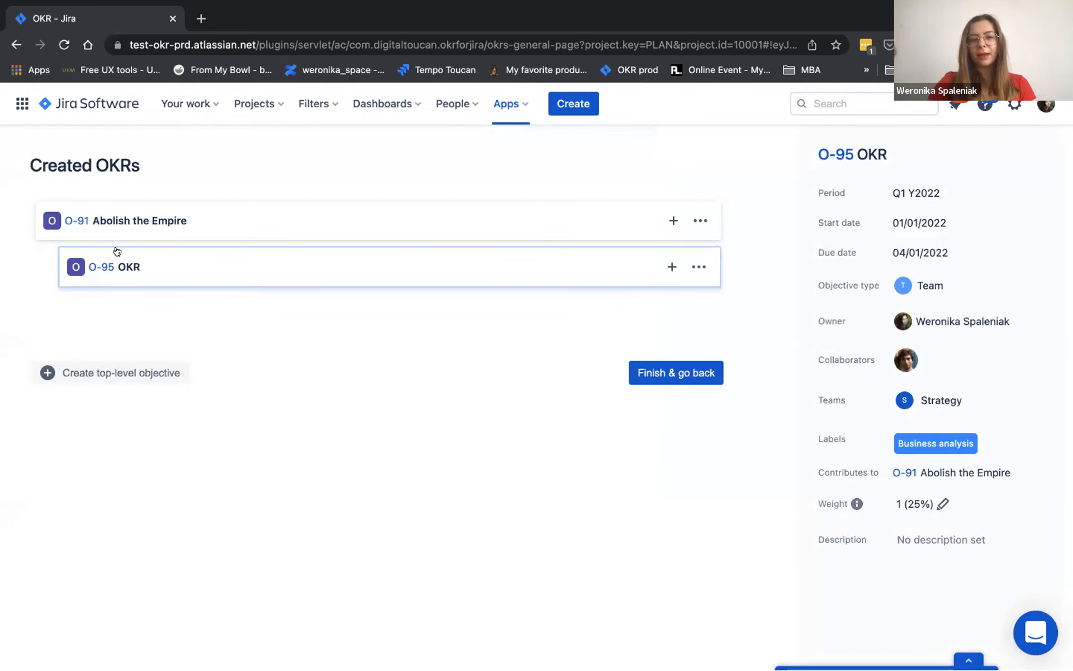
Step: Start a new key result under the O-95 OKR objective and name it "Key result"
click(671, 265)
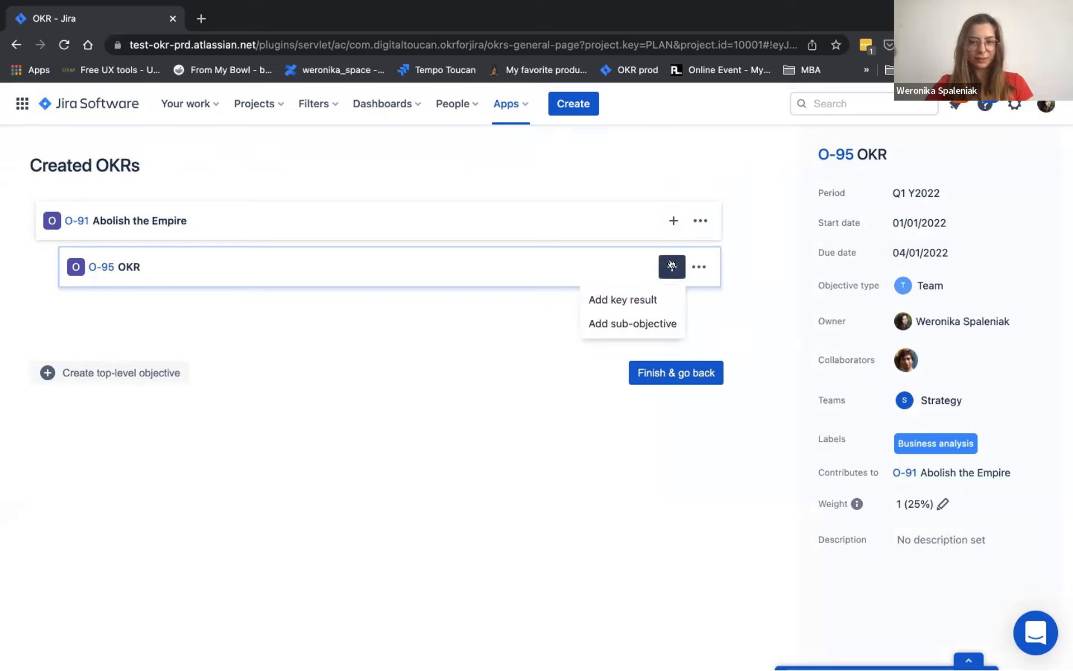
click(638, 297)
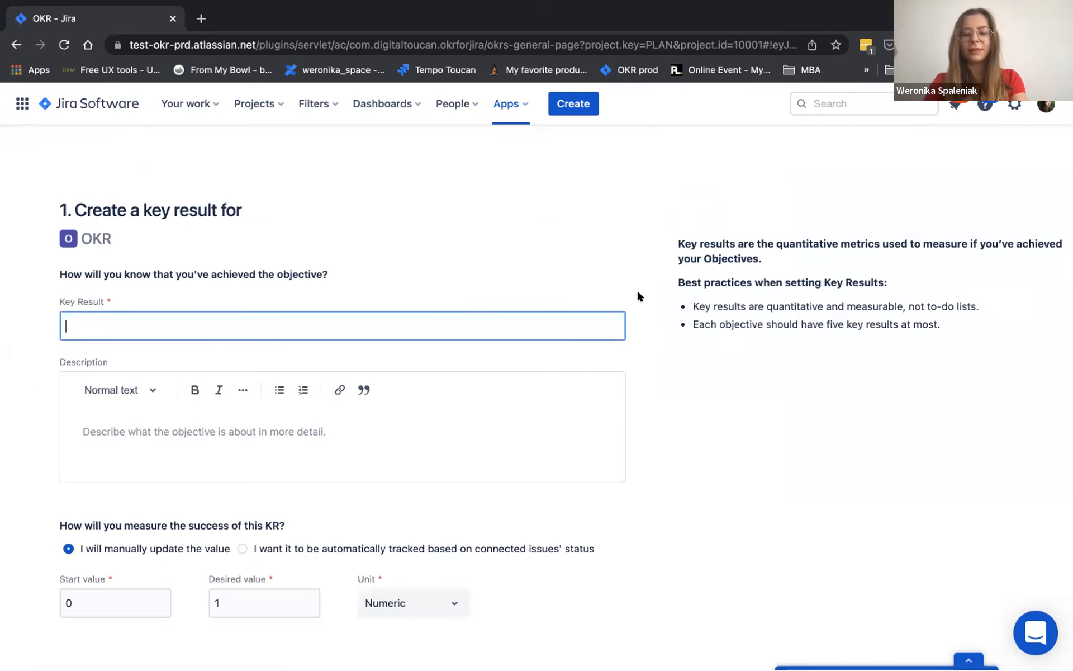
text(Key result)
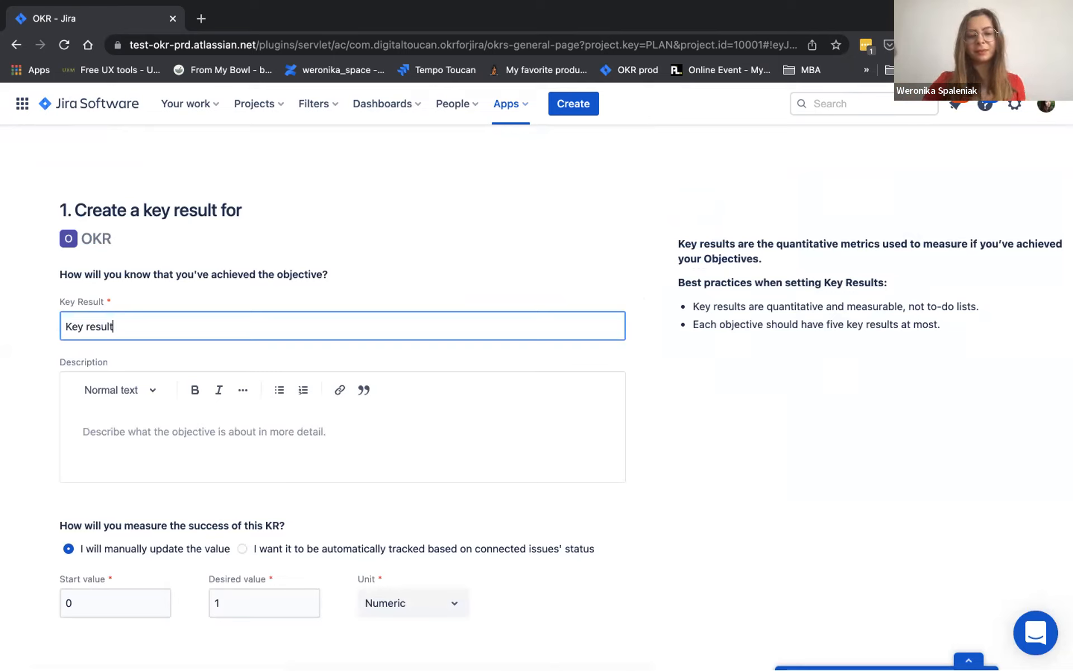
click(686, 405)
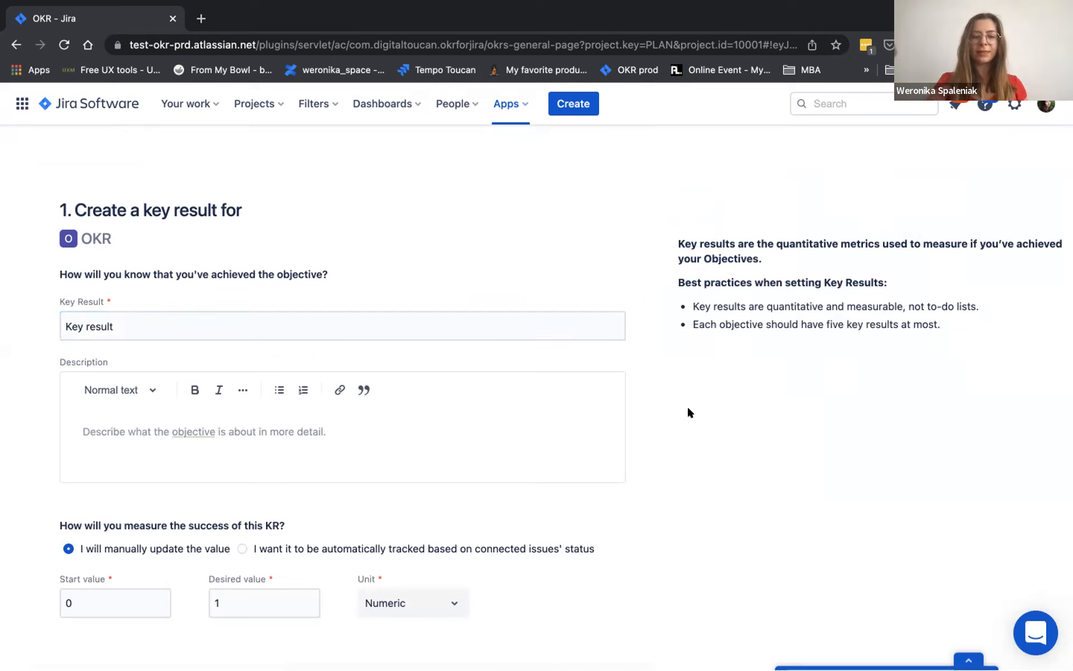
Step: Set the key result to be tracked automatically by connected issues' status, using the JQL query project = PLAN
scroll(580, 430, down, 3)
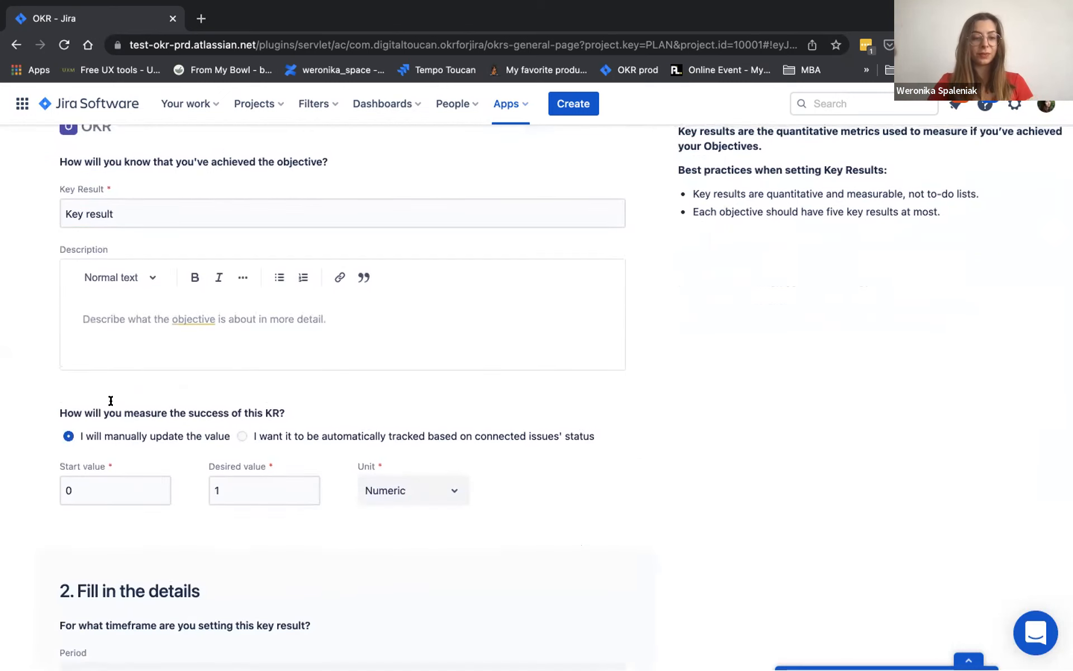
scroll(270, 419, down, 2)
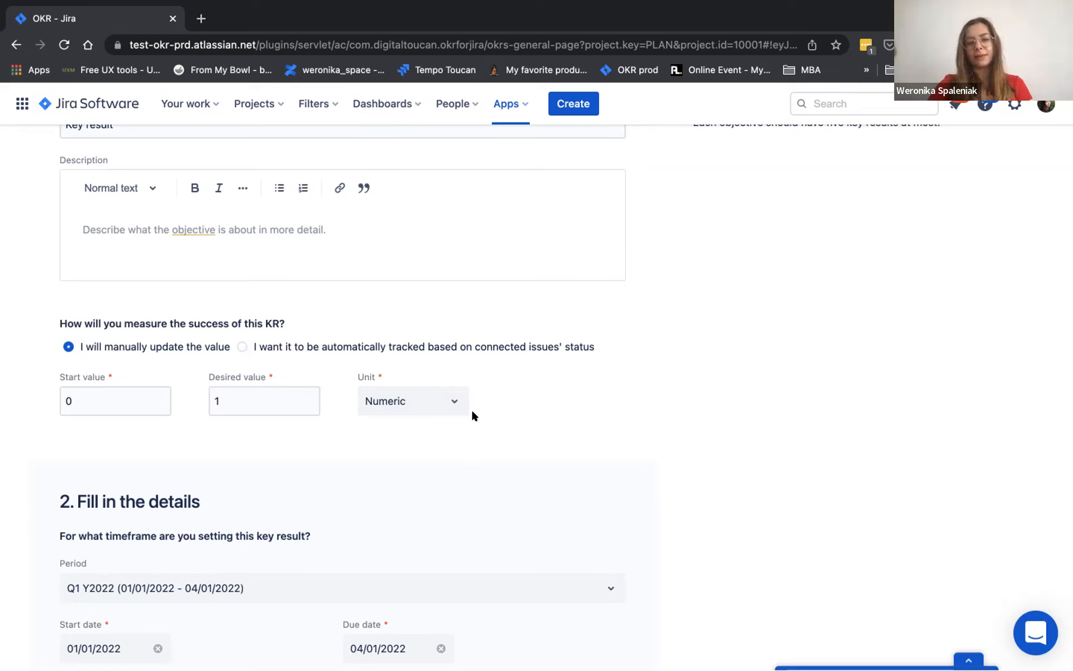
click(242, 347)
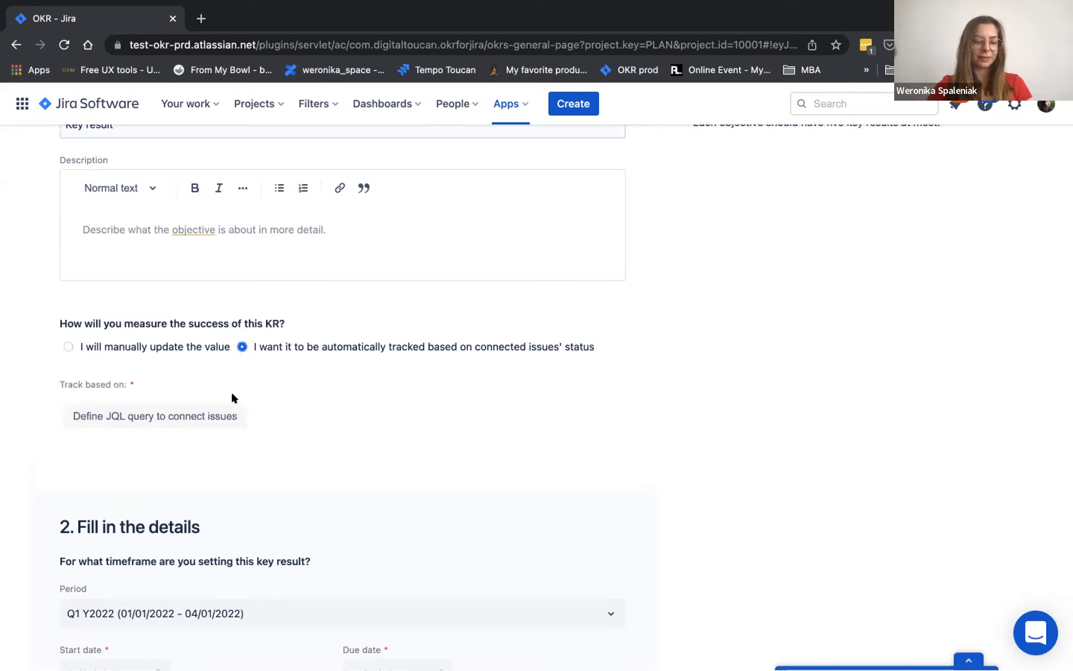
click(183, 415)
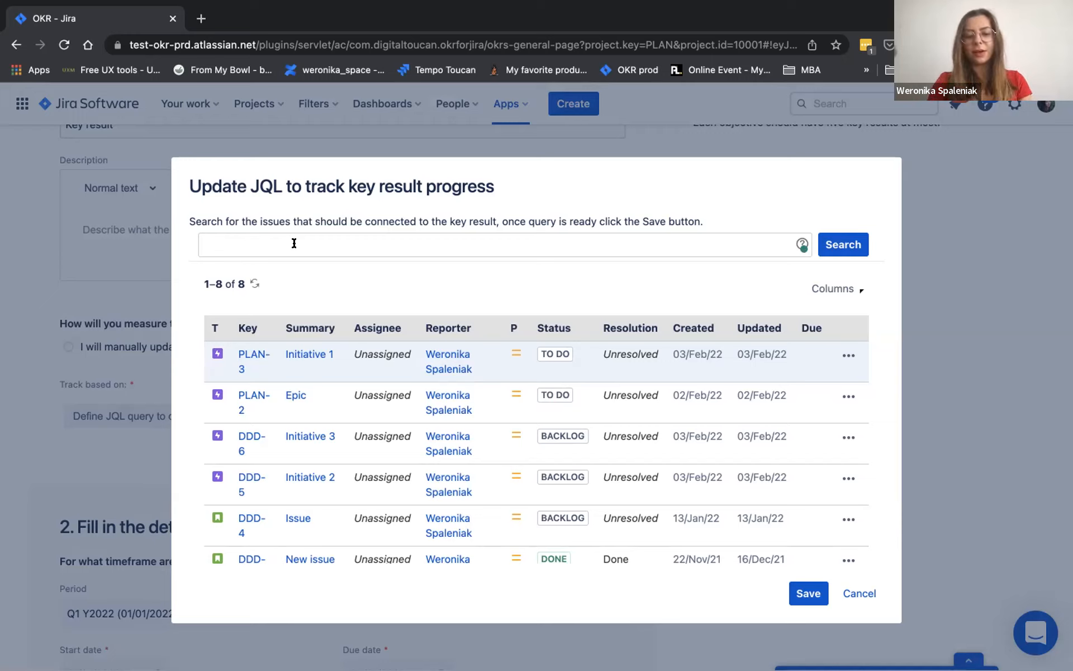
text(proje)
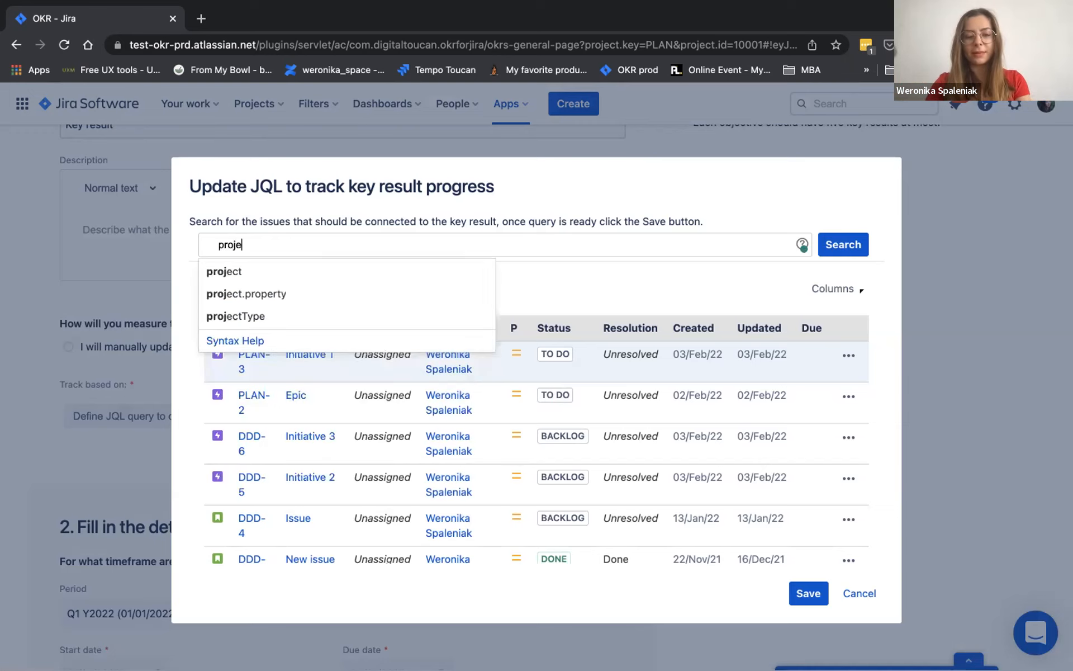
text(ct =)
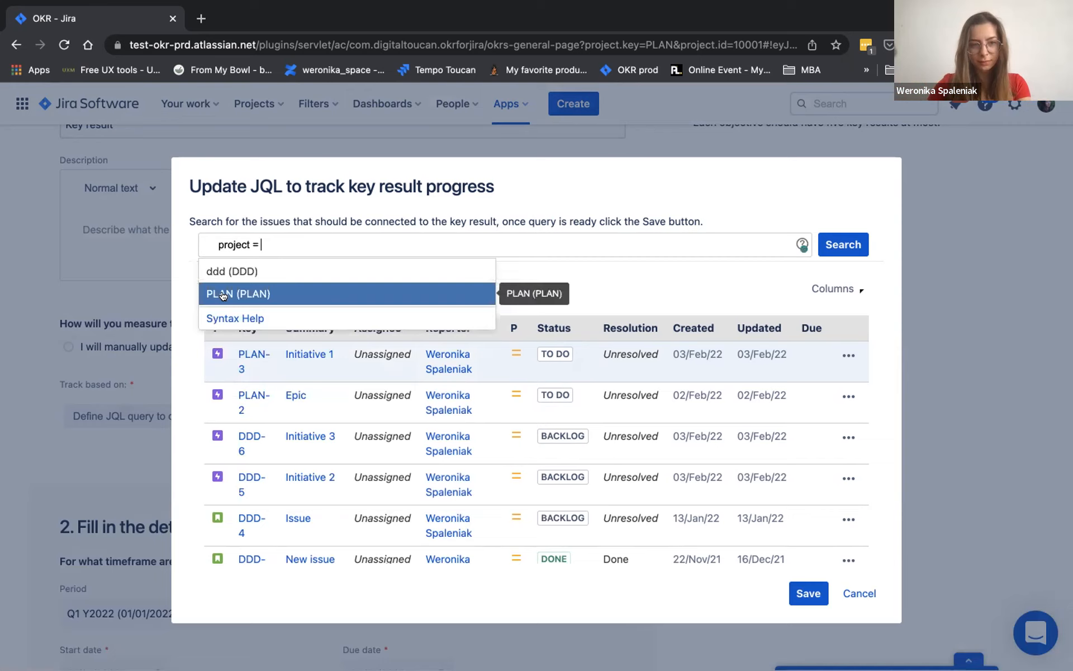
click(224, 294)
click(847, 243)
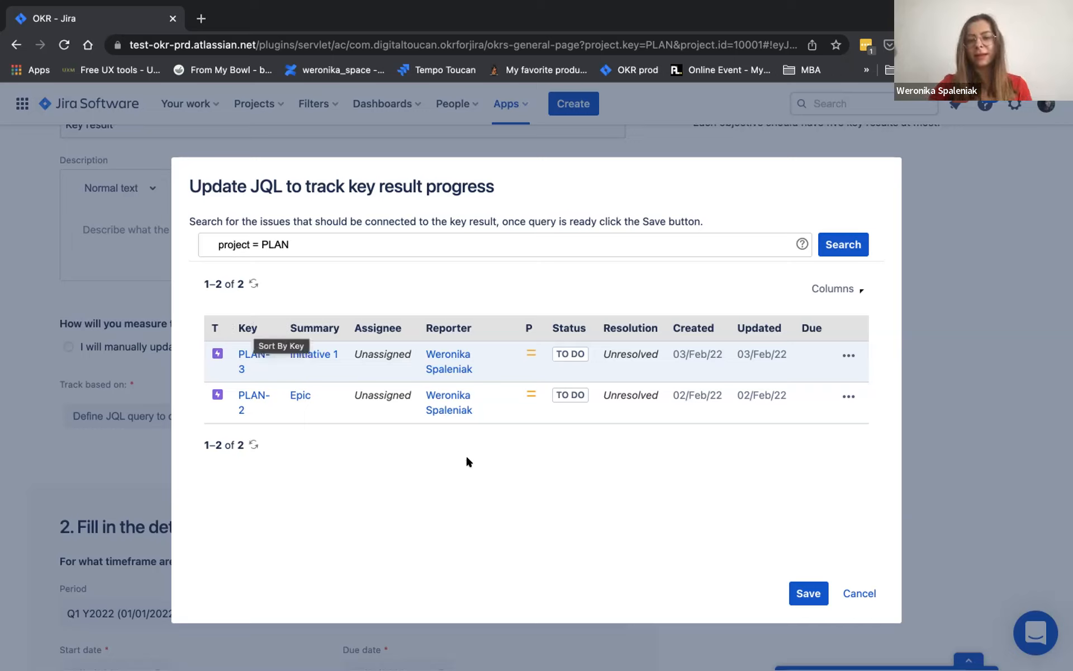
click(805, 594)
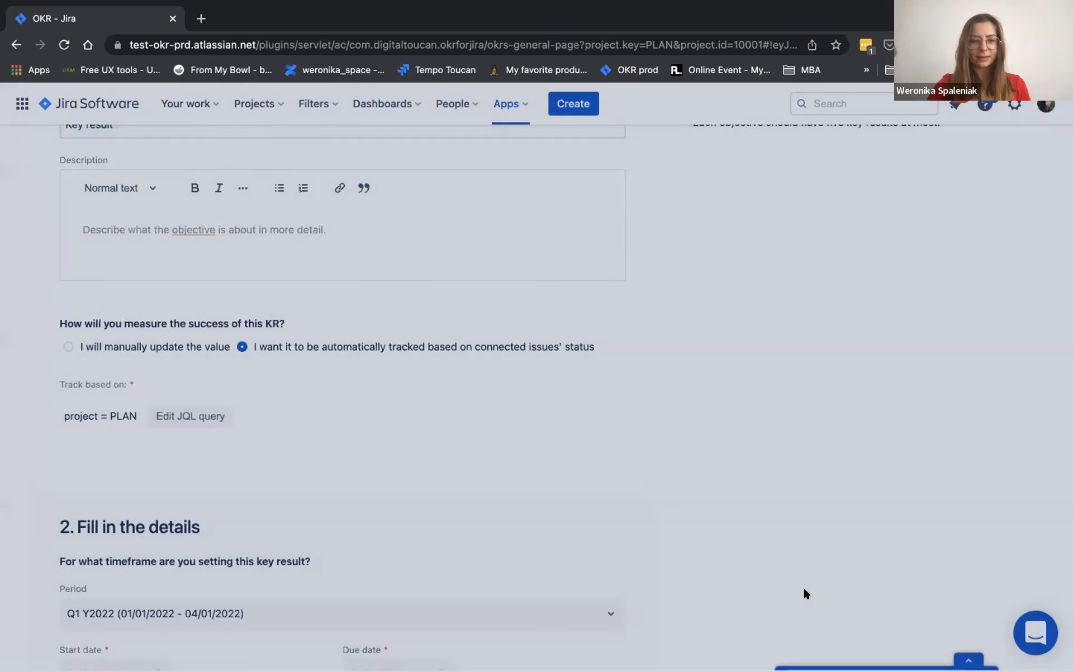
Step: Review the key result's period and dates, and assign an owner to it
scroll(556, 445, down, 3)
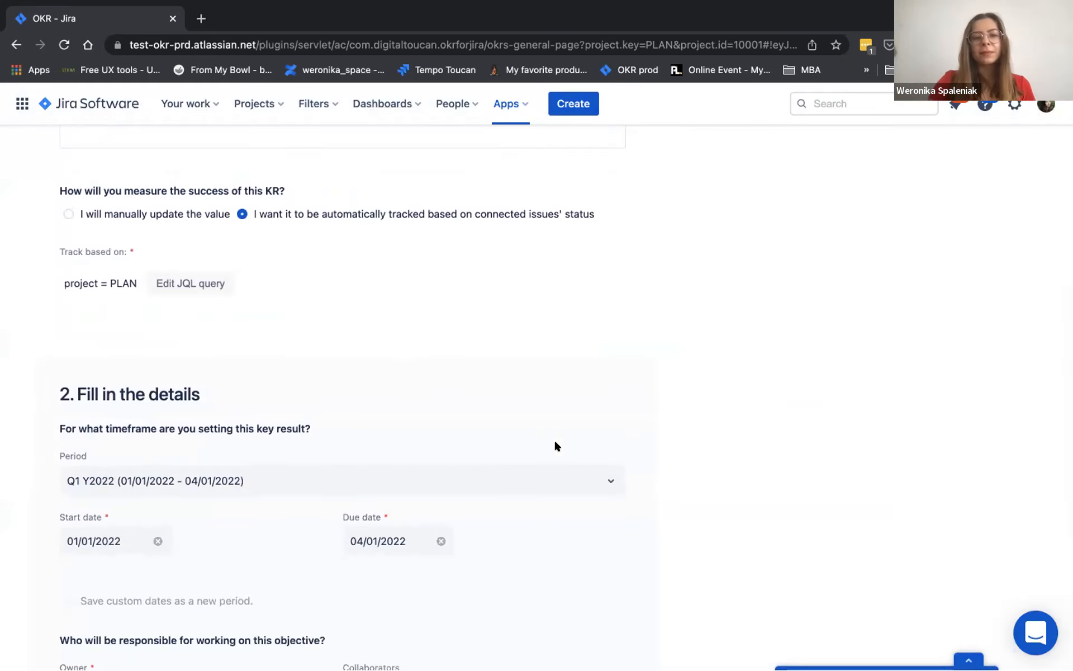
scroll(556, 446, down, 4)
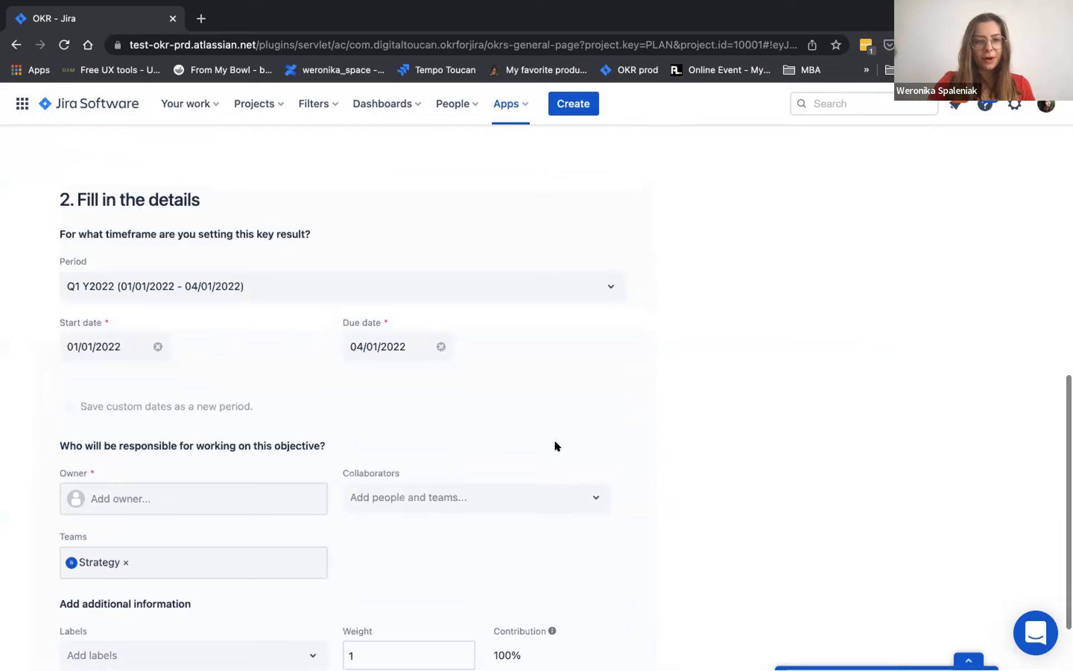
scroll(387, 280, up, 4)
scroll(385, 280, down, 6)
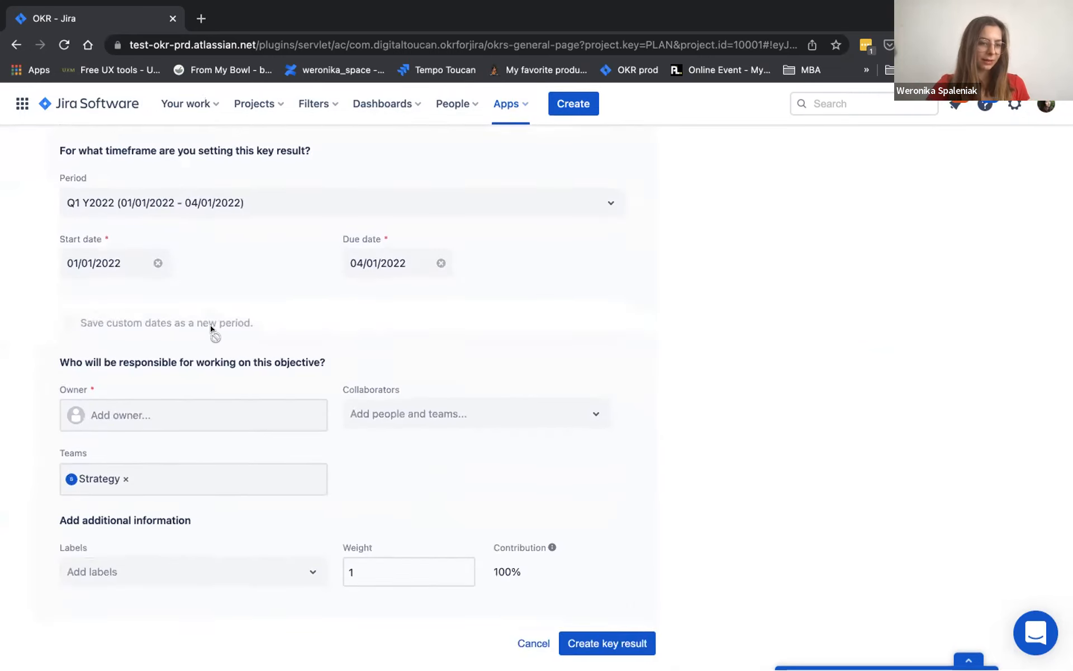
click(179, 417)
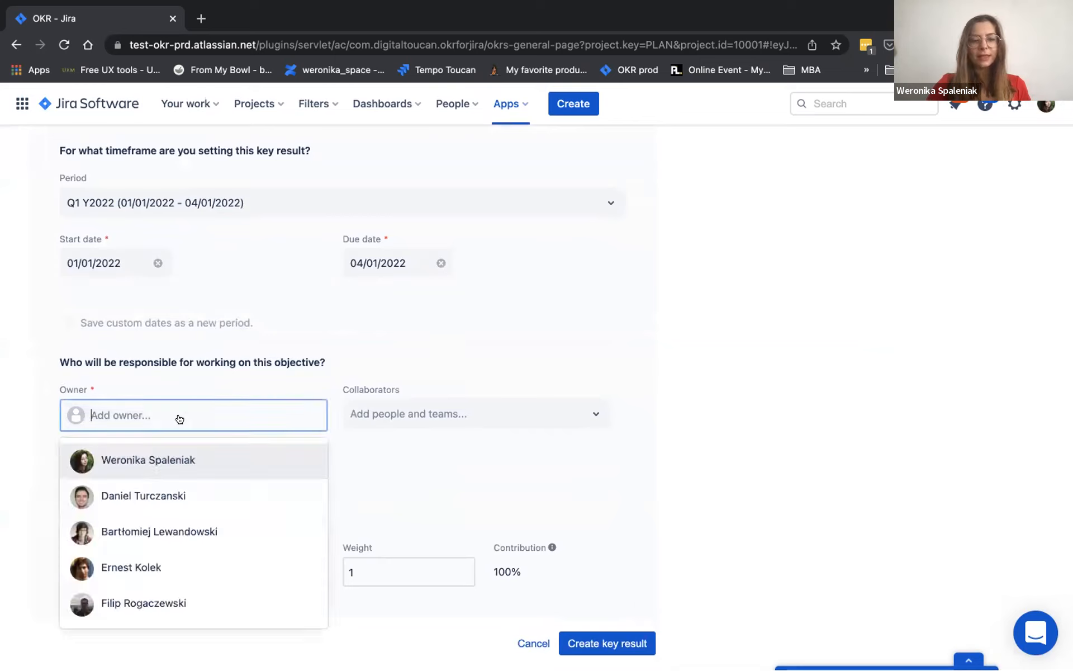
click(208, 461)
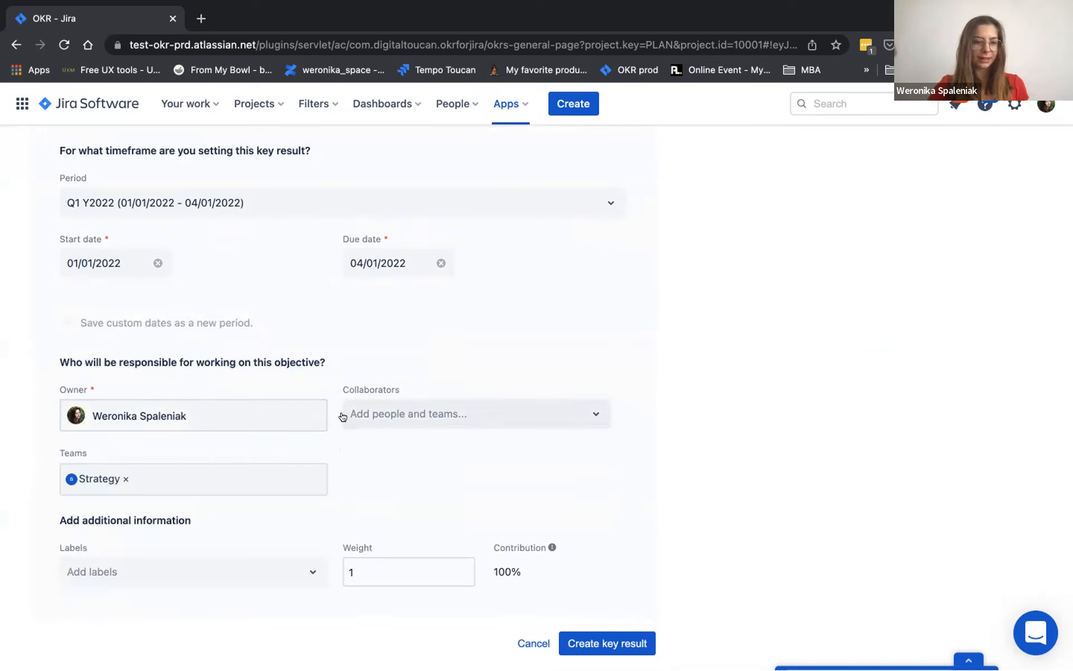
Step: Add the Outreach label to the key result
click(227, 565)
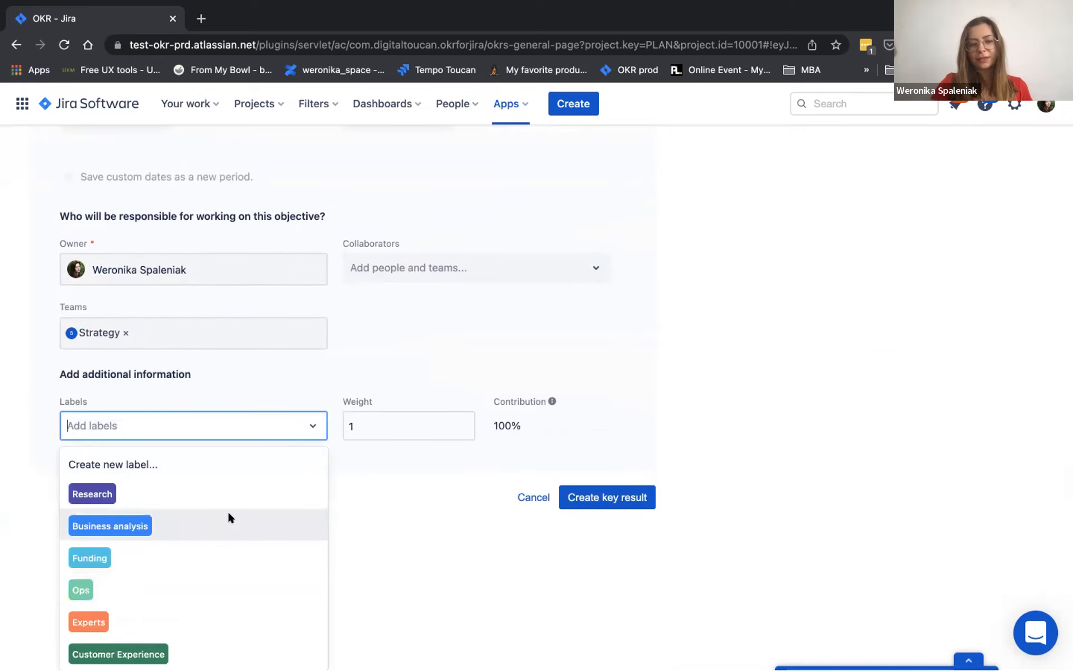
scroll(229, 517, down, 3)
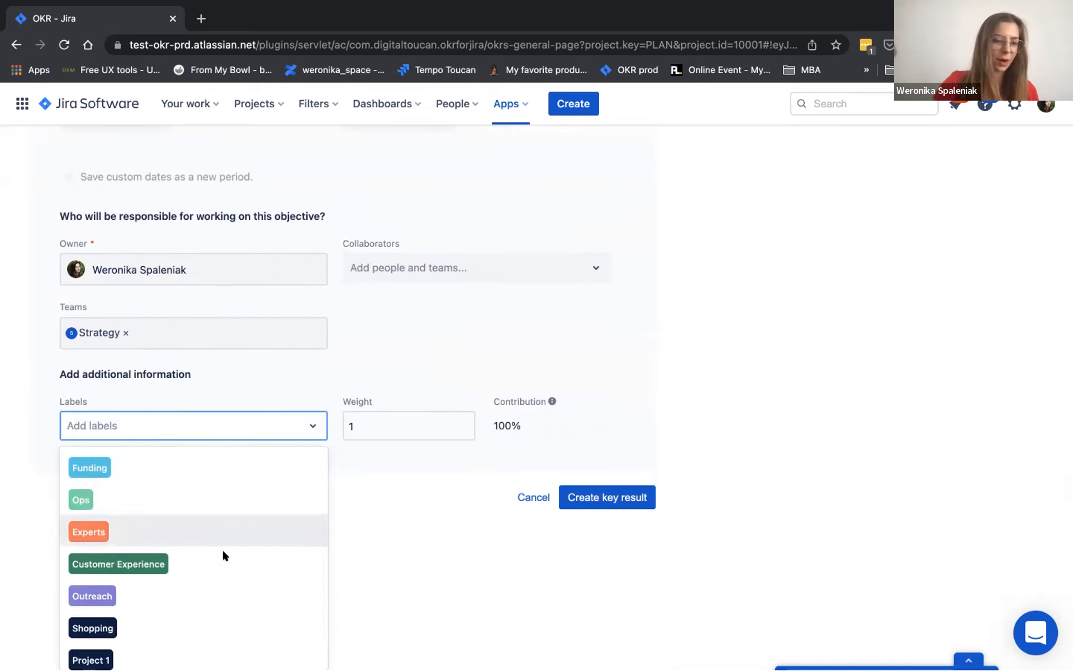
click(224, 593)
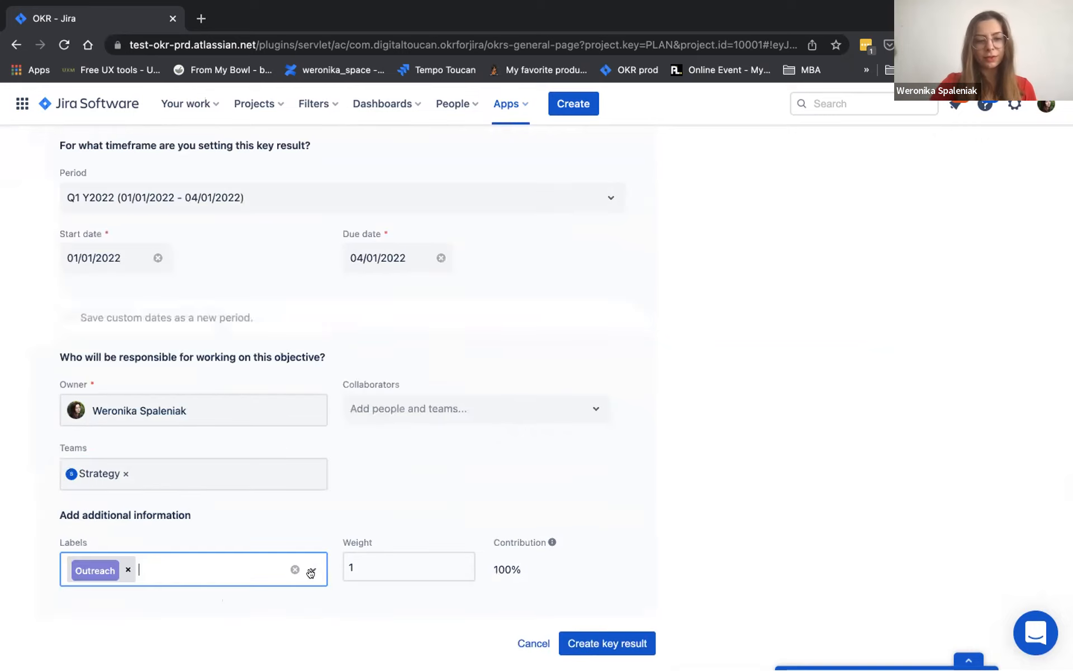
click(384, 558)
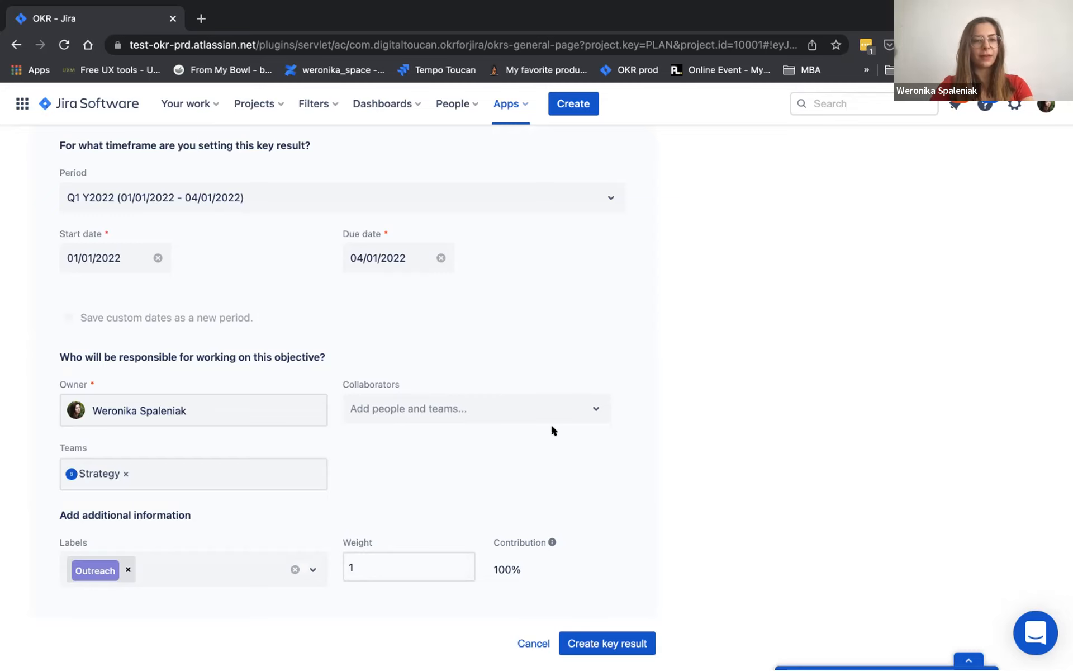
Step: Create the key result, finish the OKR creation and find the new objective in the OKR Overview
scroll(552, 425, up, 3)
scroll(551, 425, down, 3)
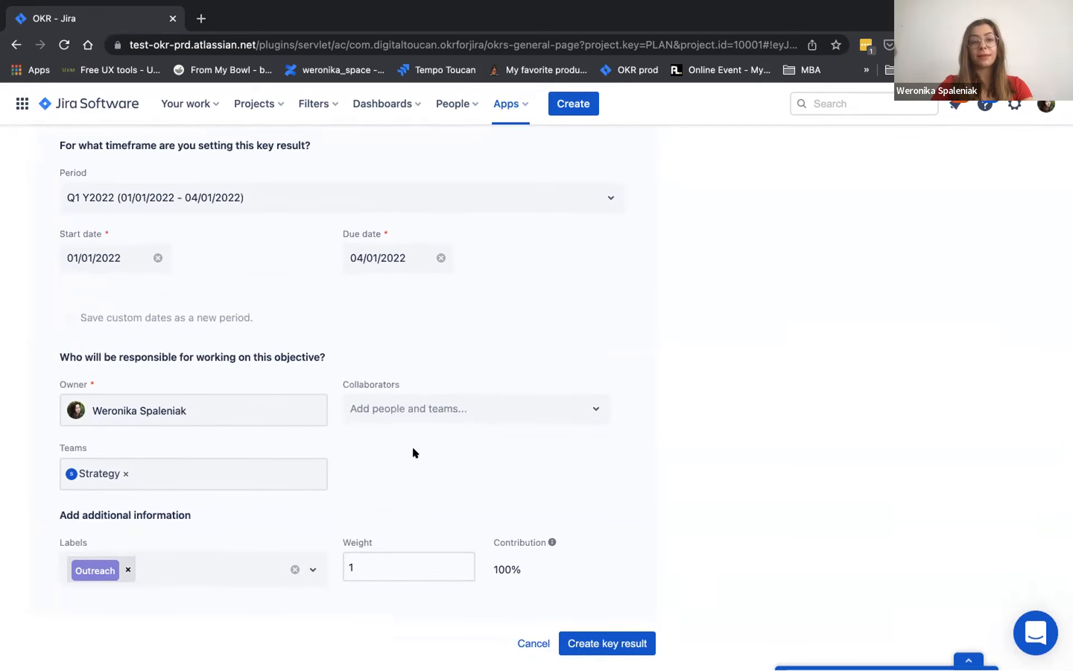
scroll(413, 456, up, 1)
scroll(413, 457, down, 1)
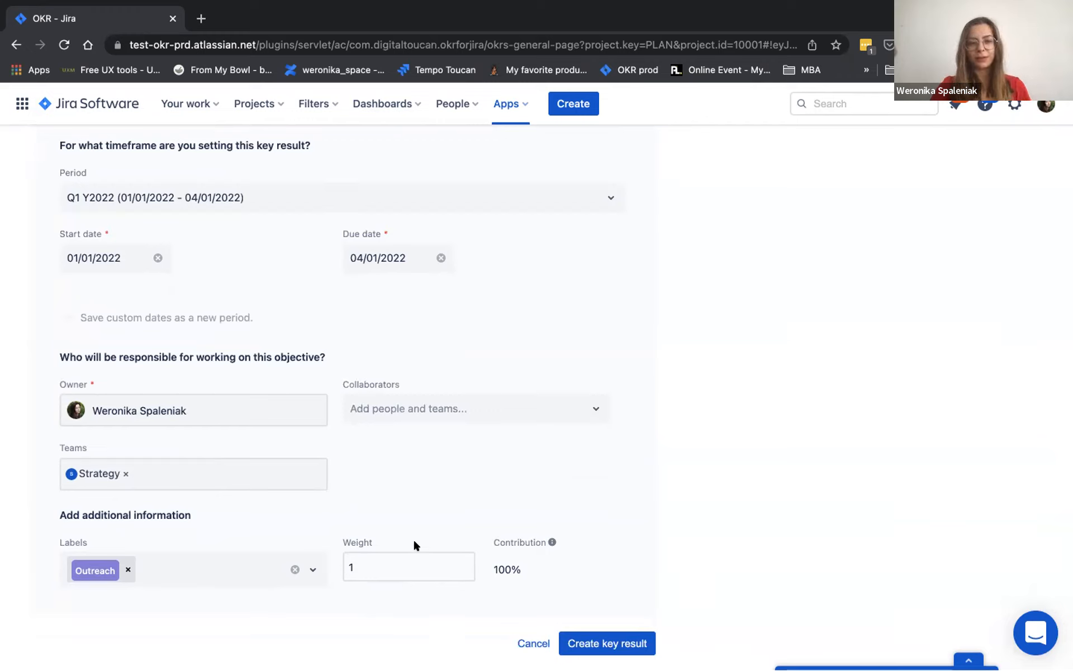
click(606, 643)
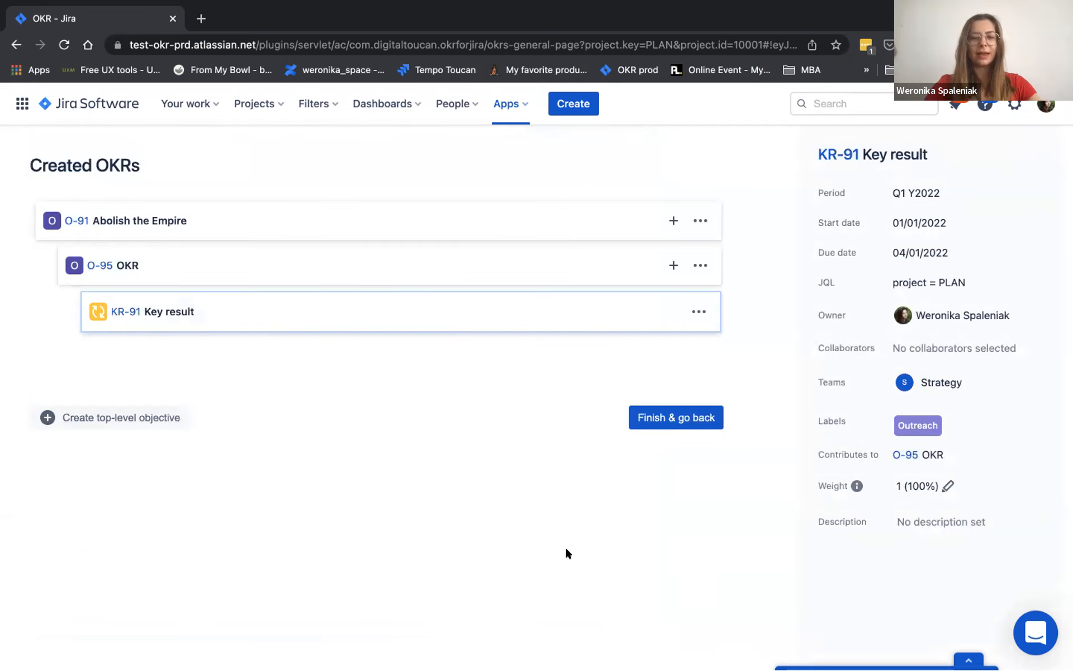
click(687, 418)
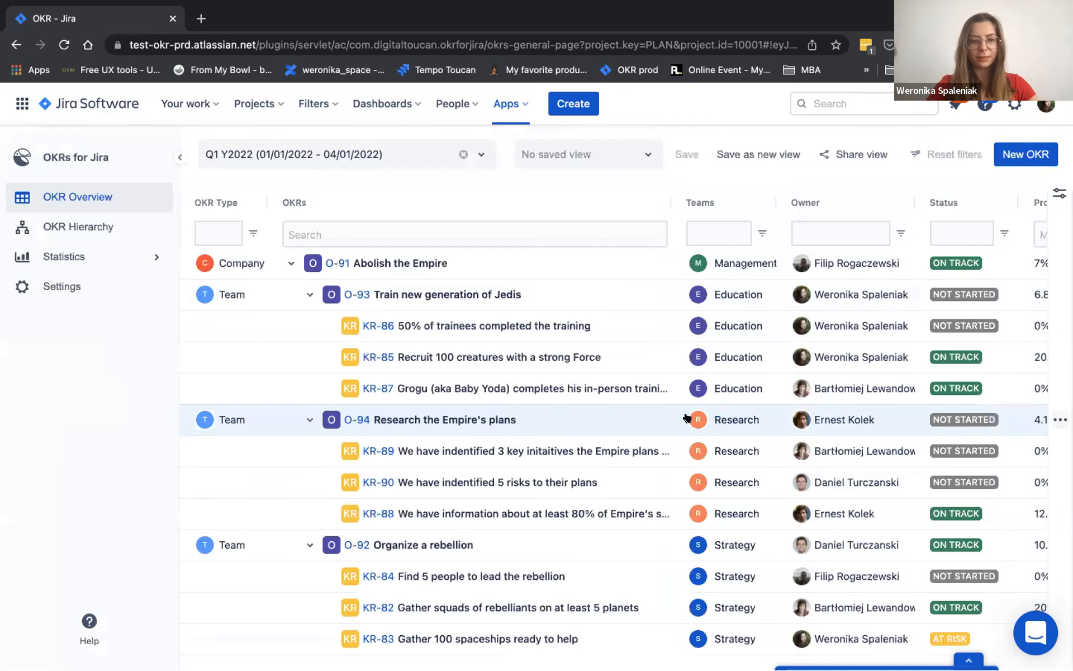
scroll(686, 418, down, 1)
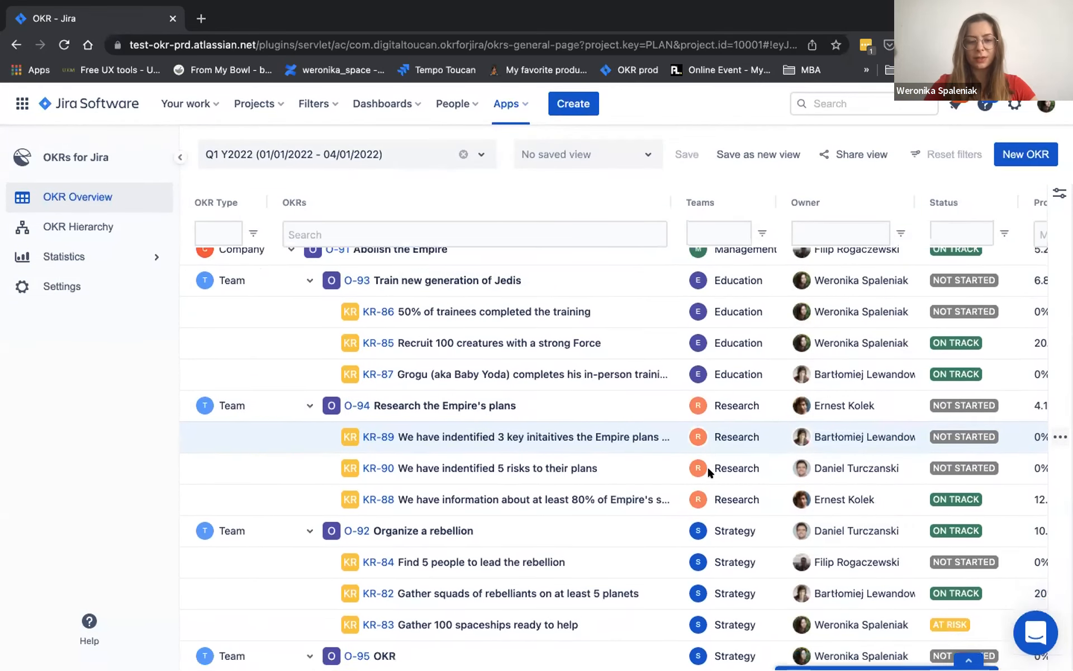
Step: Open the objective "Train new generation of Jedis" from the OKR Overview and examine its status changes and activity
scroll(707, 466, down, 2)
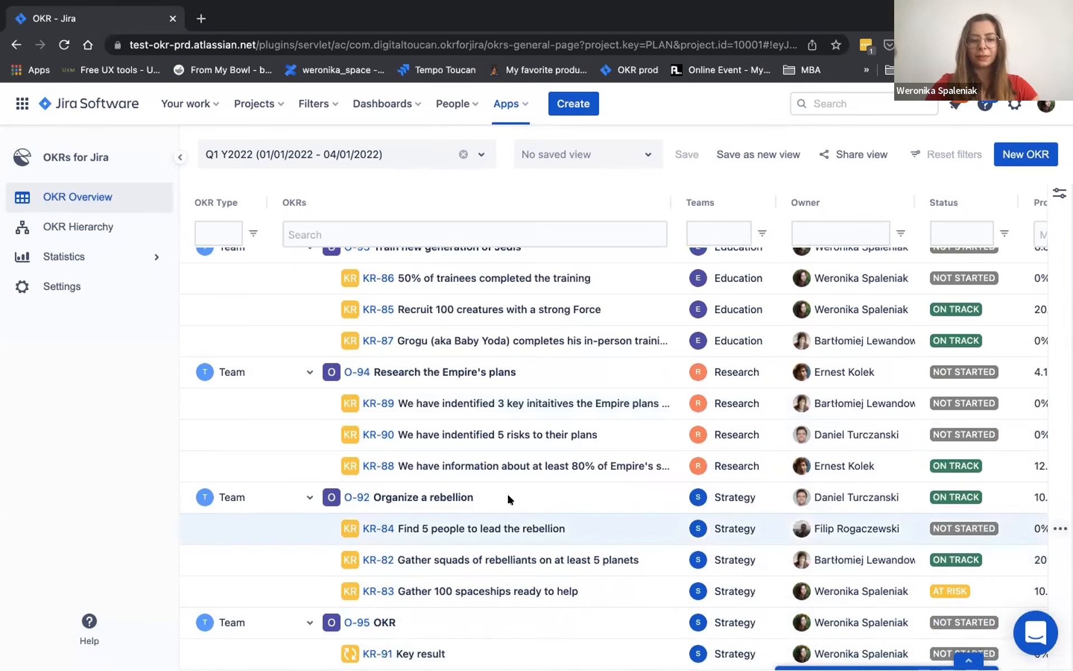
scroll(434, 415, up, 2)
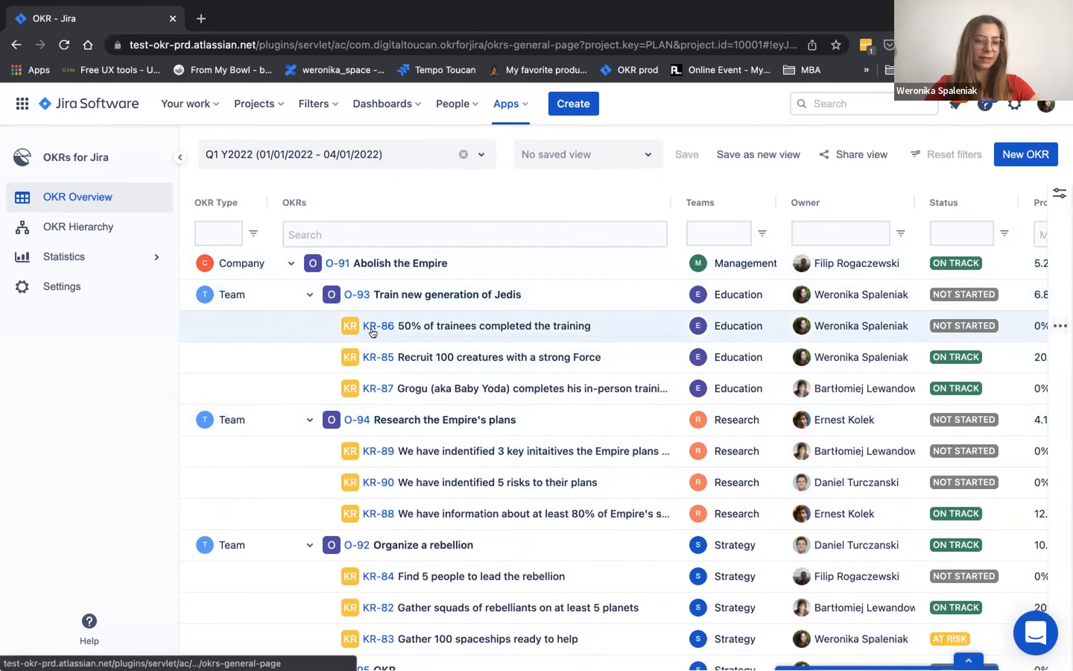
scroll(578, 291, right, 3)
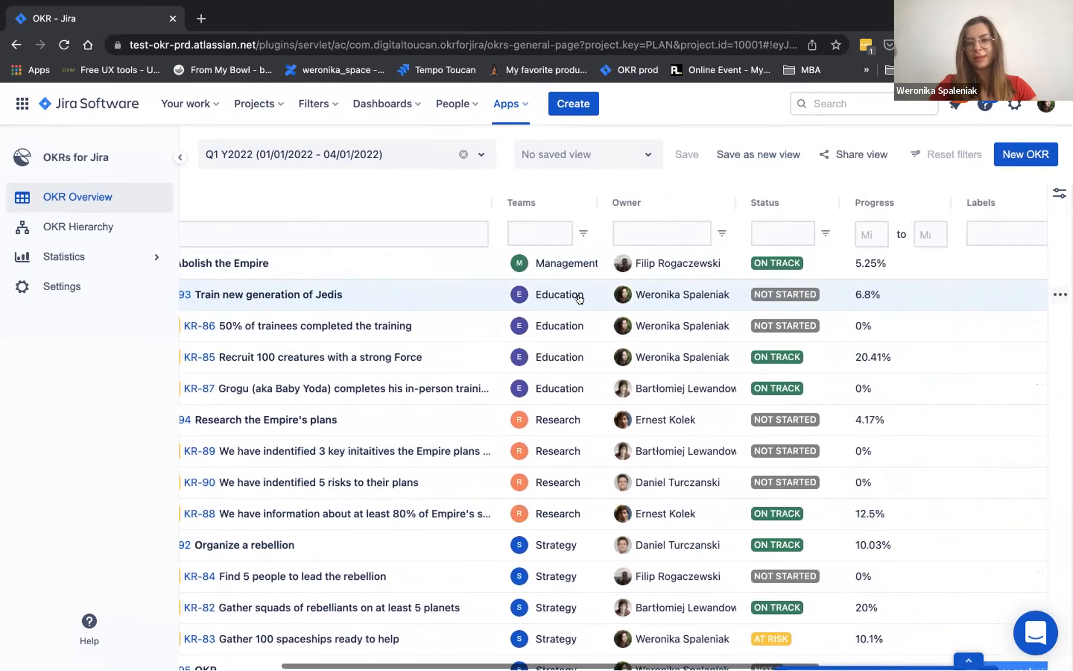
scroll(280, 313, left, 3)
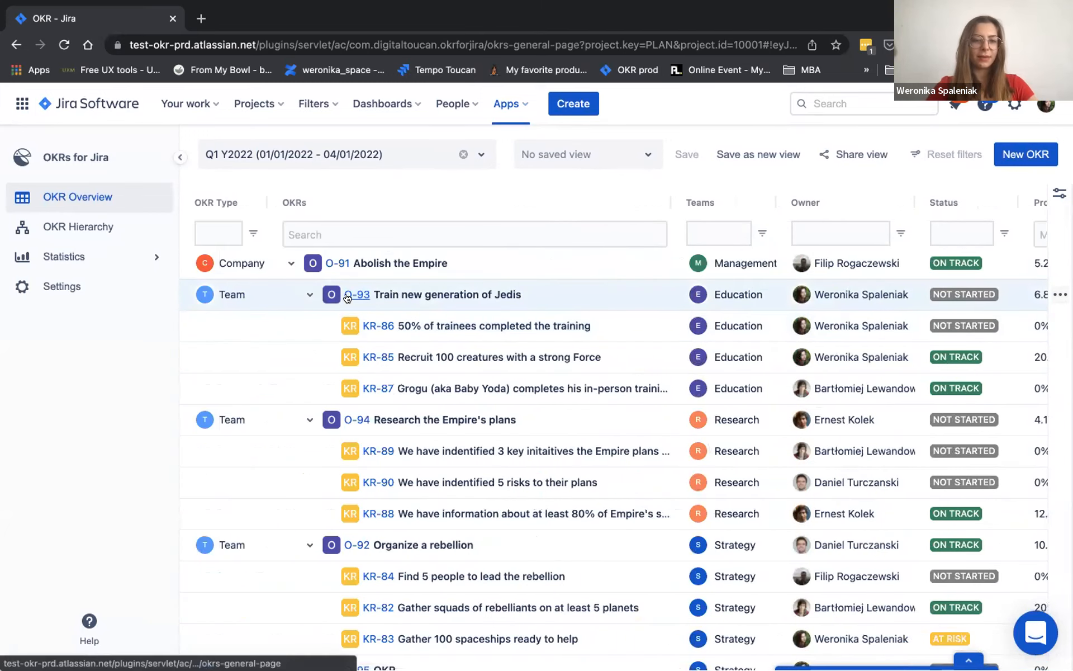
click(358, 295)
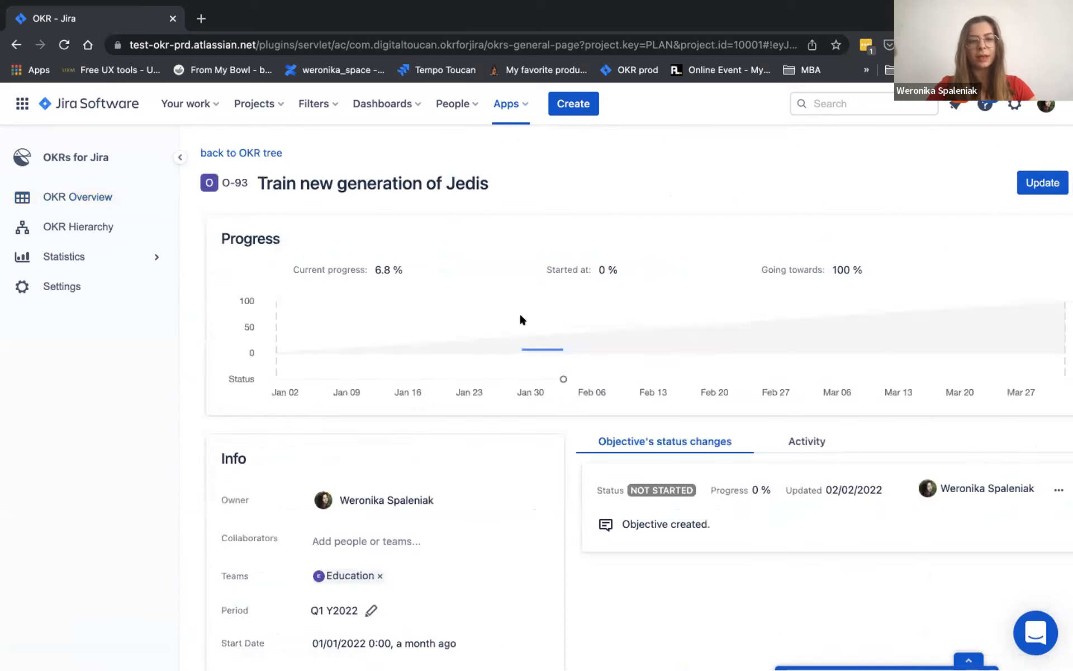
scroll(520, 319, right, 2)
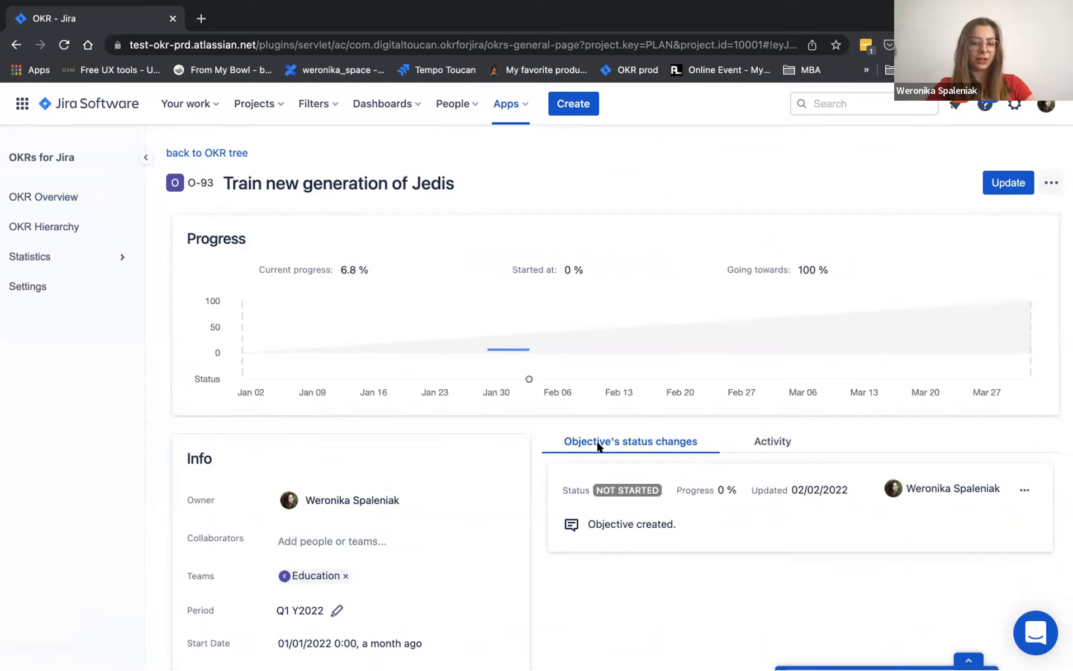
click(779, 434)
scroll(774, 451, down, 1)
scroll(773, 450, up, 1)
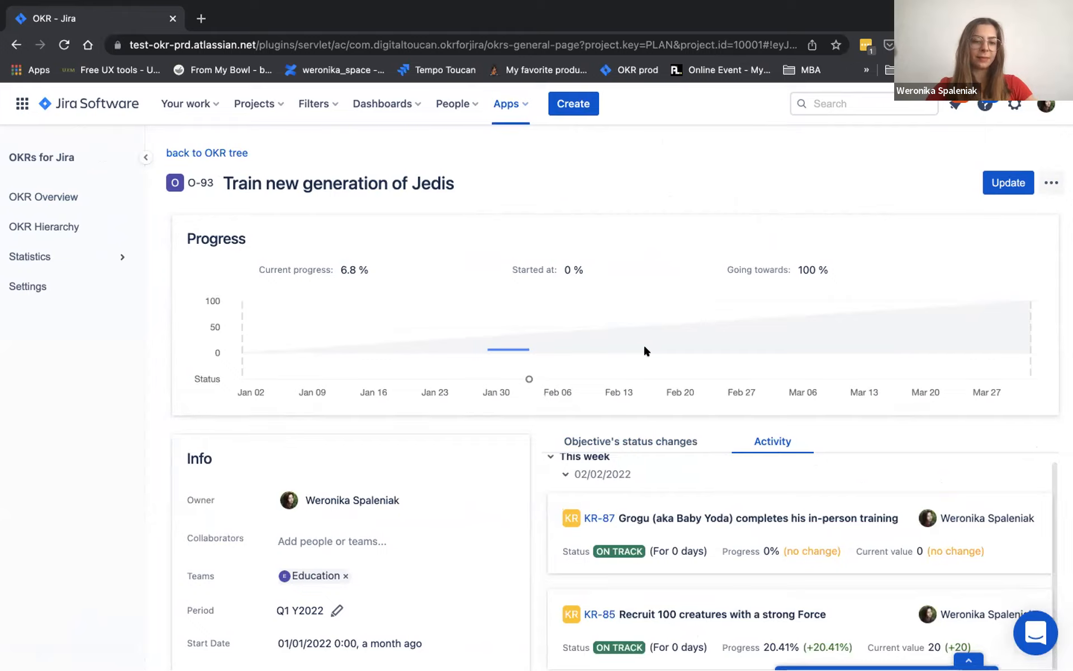
Step: Examine the objective's details, its contributing elements and the issues connected to its key results
scroll(646, 351, down, 5)
scroll(513, 441, down, 10)
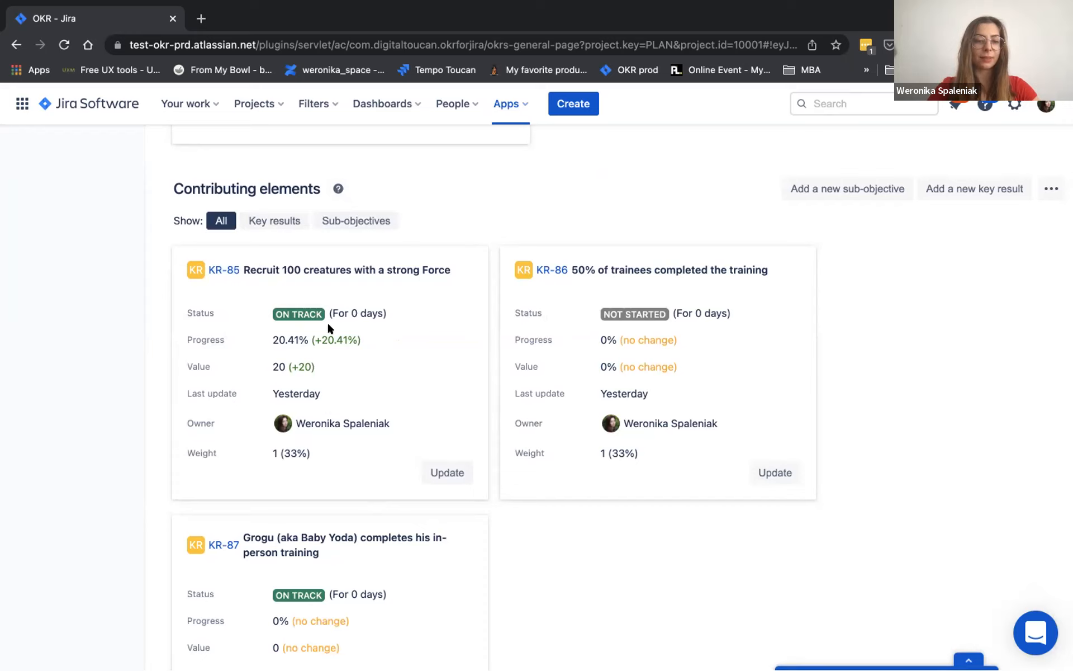
scroll(346, 391, down, 5)
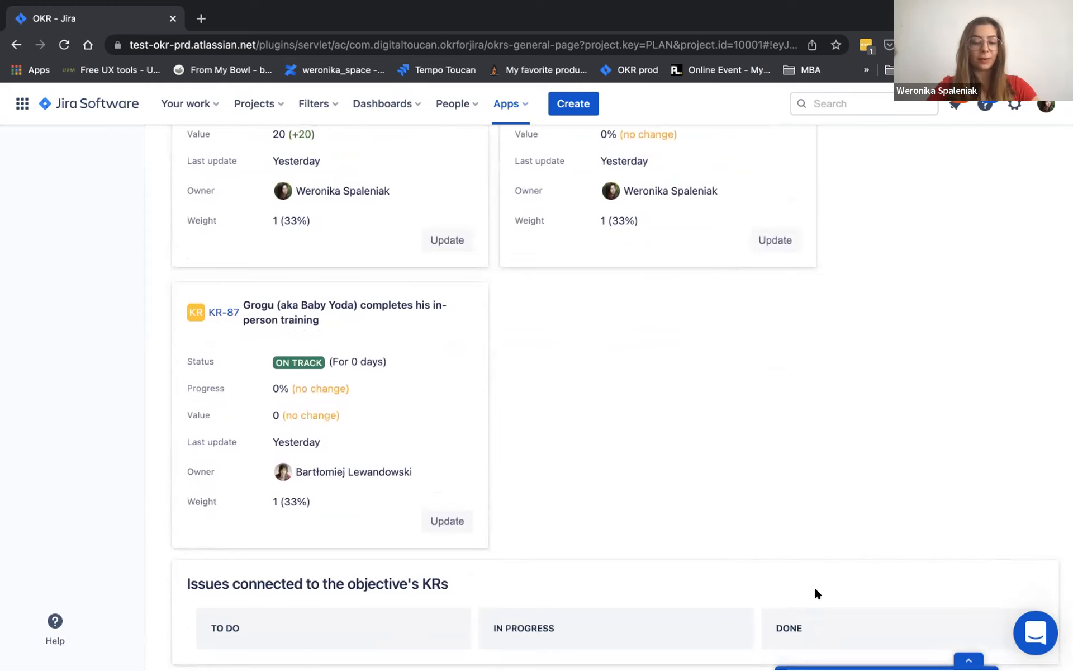
scroll(692, 390, up, 15)
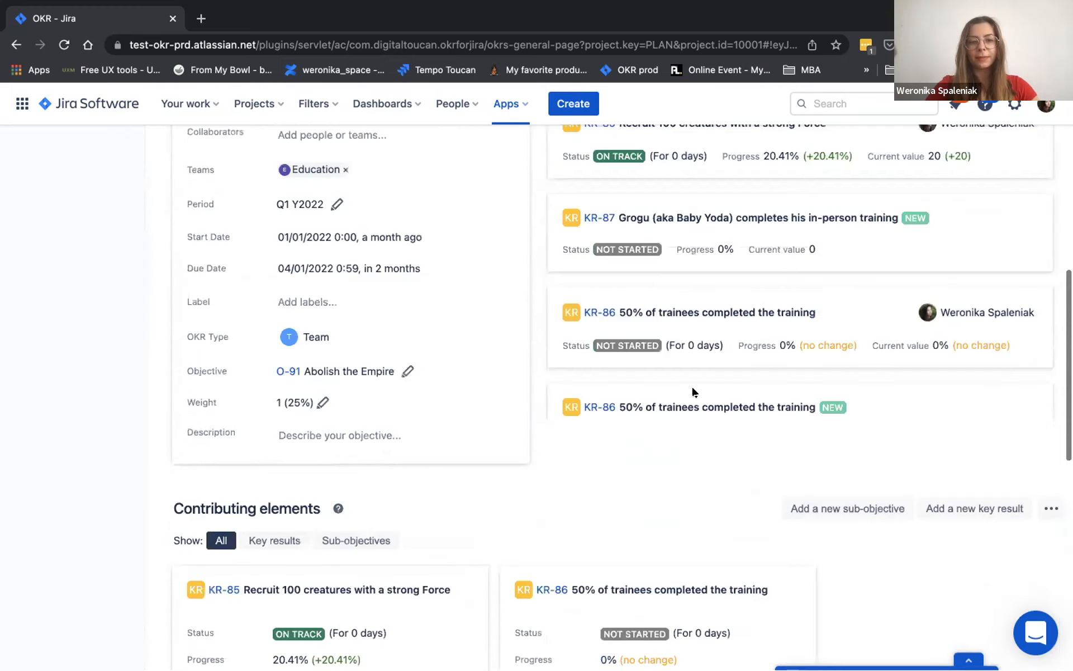
scroll(502, 148, up, 3)
Step: Return to the OKR tree, open key result KR-91 and submit an update with the status At Risk
click(238, 153)
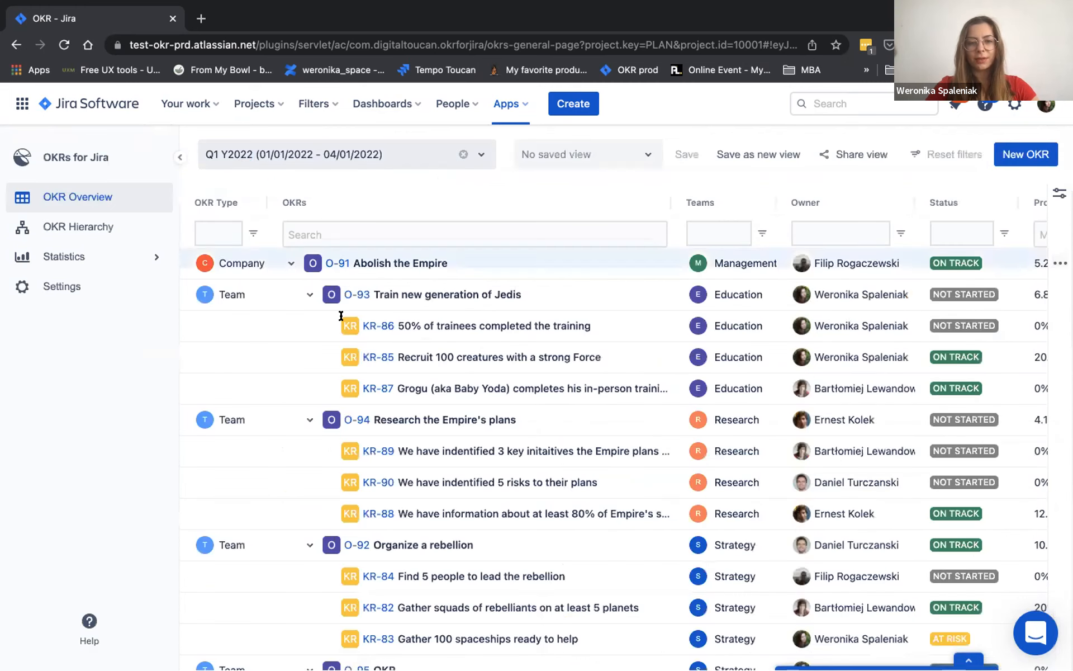
scroll(422, 497, down, 1)
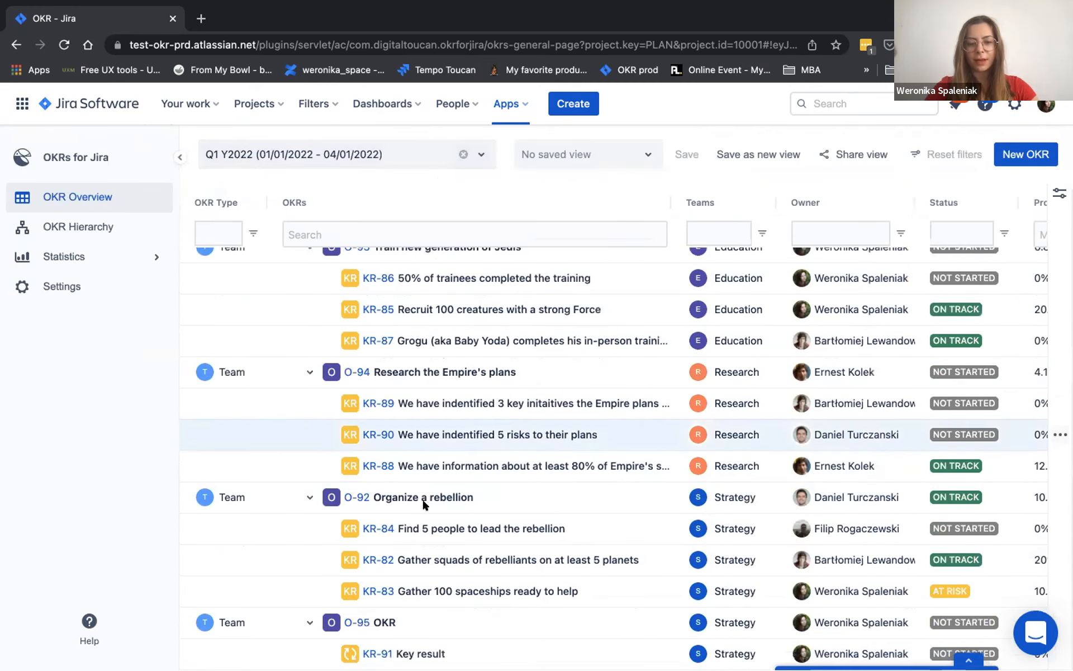
click(373, 654)
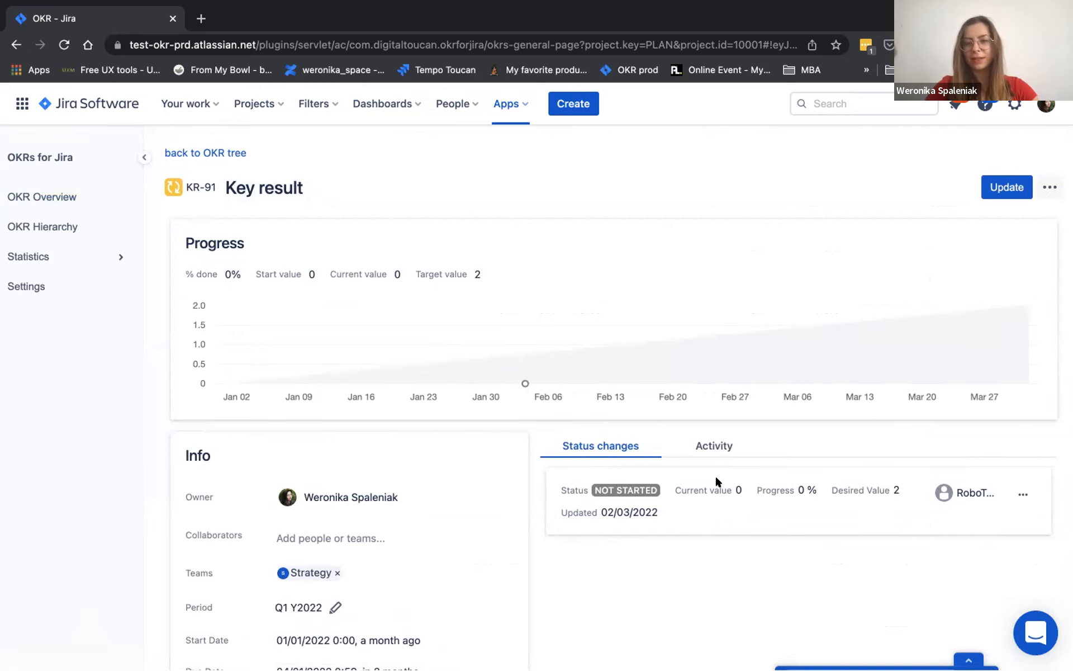
click(1011, 185)
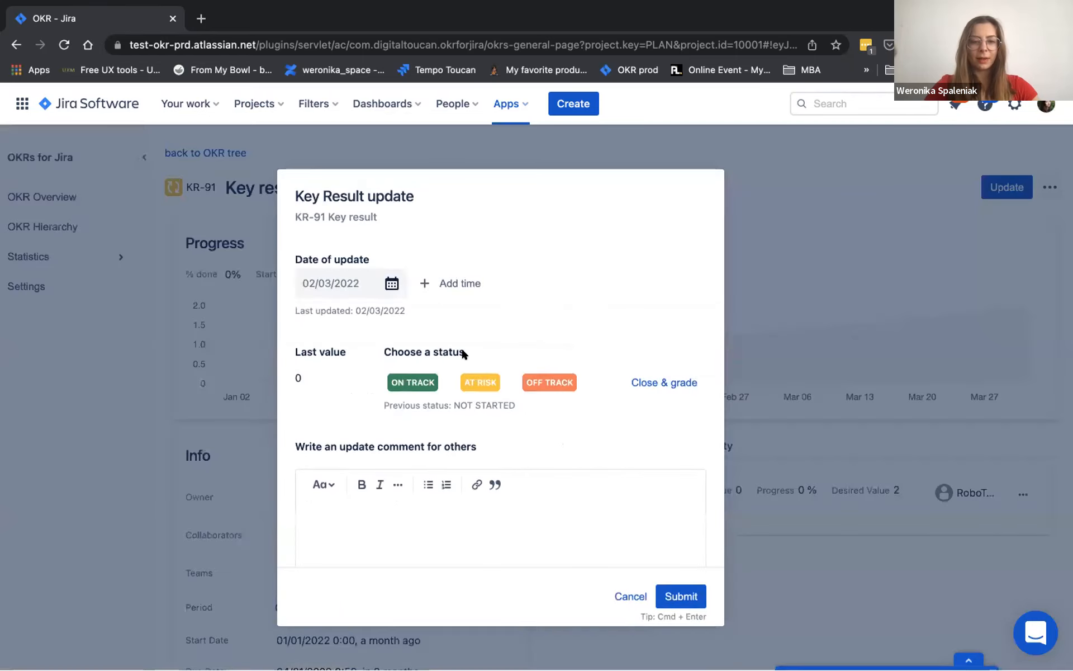
click(479, 380)
click(676, 594)
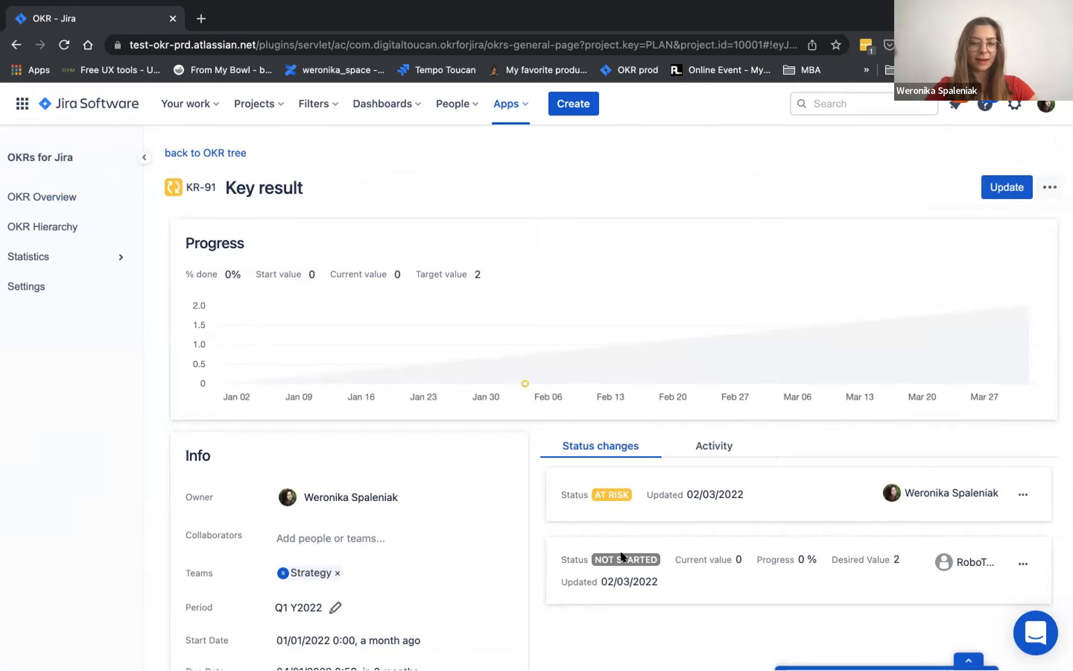
Step: Examine the key result's info and connected issues, and view its JQL query editor without saving a change
scroll(669, 498, down, 3)
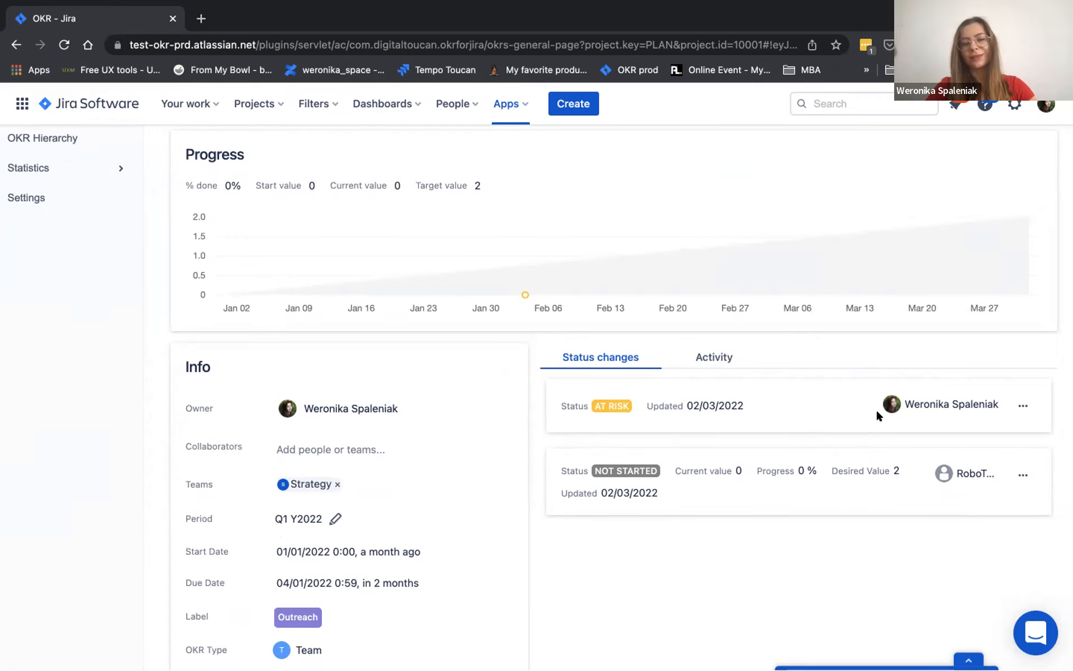
scroll(720, 412, down, 2)
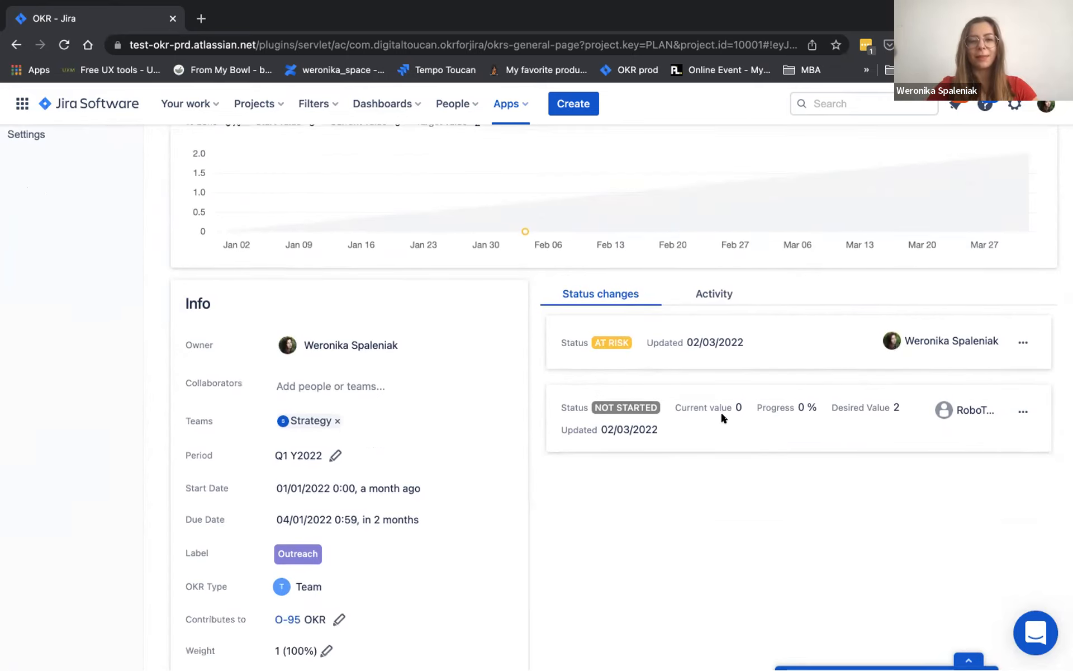
scroll(720, 411, down, 3)
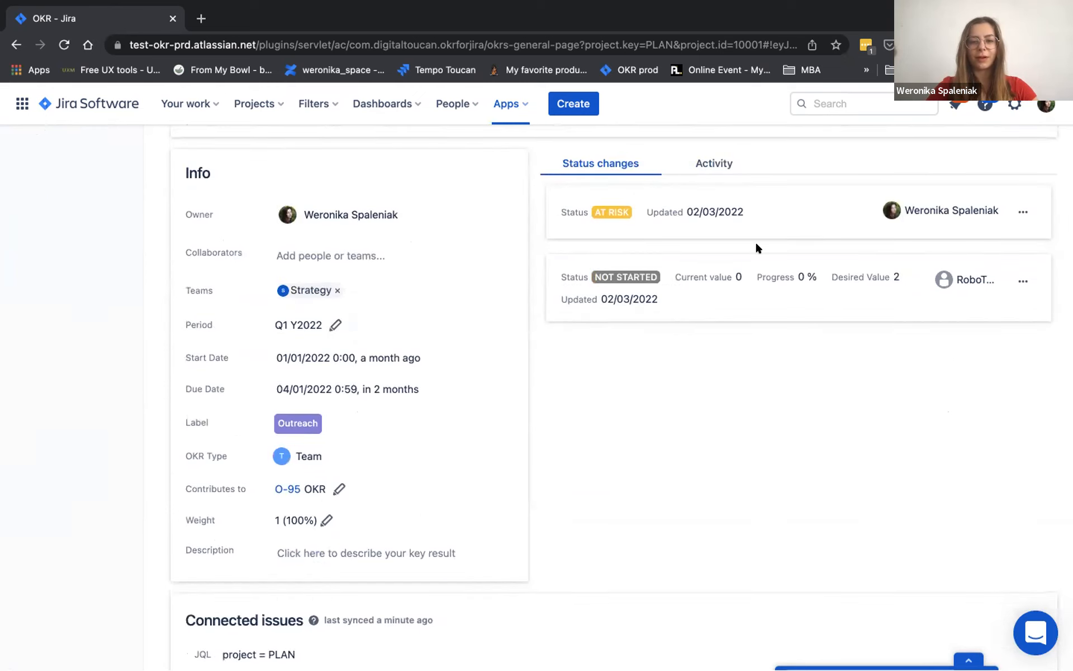
scroll(592, 446, down, 5)
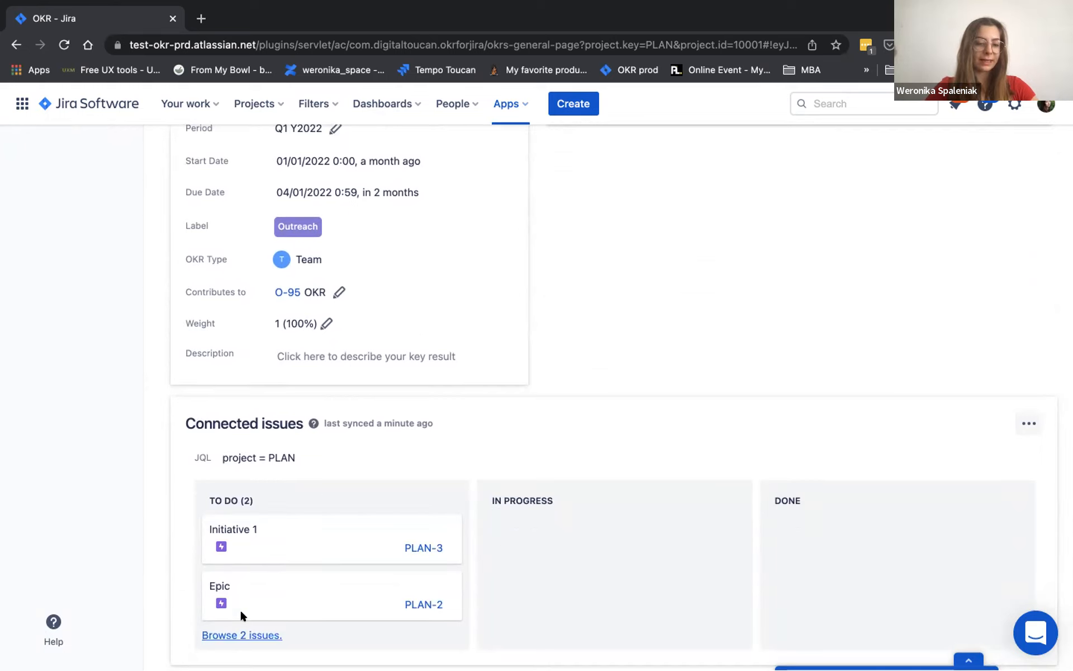
click(1030, 423)
click(990, 480)
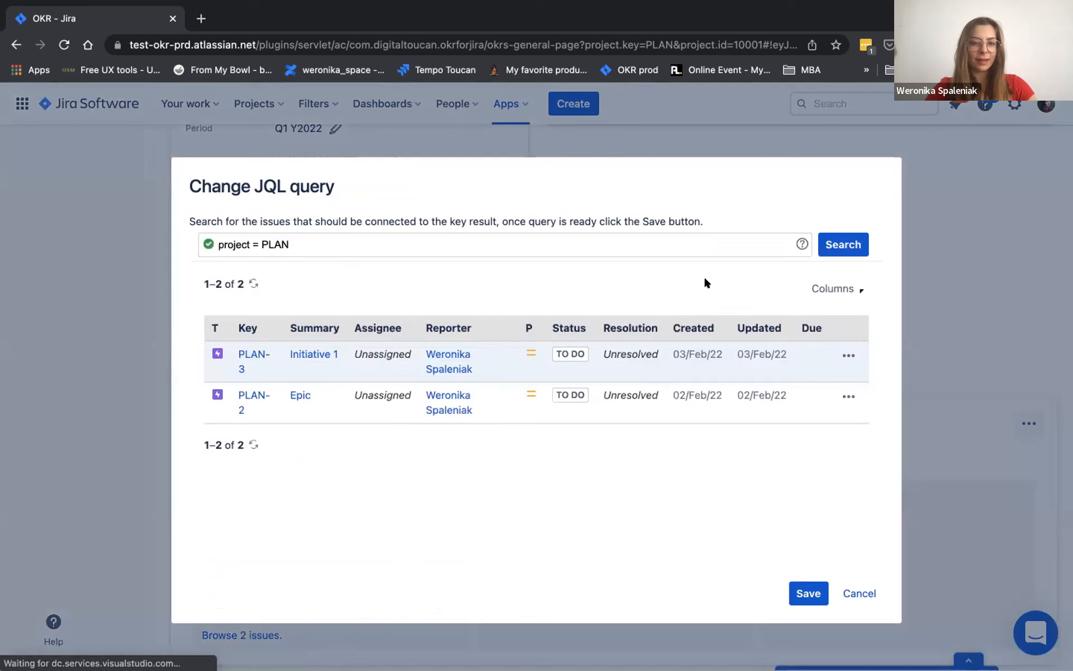
click(860, 593)
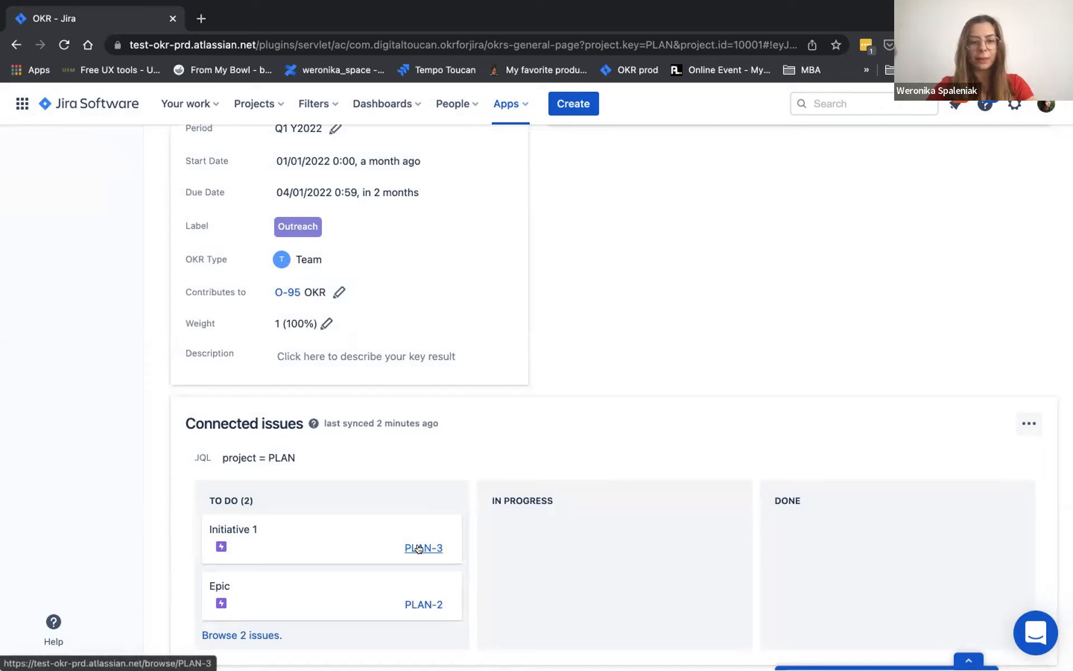
Step: Open connected issue PLAN-3, show its OKRs and look through the objectives it can be connected to
click(419, 549)
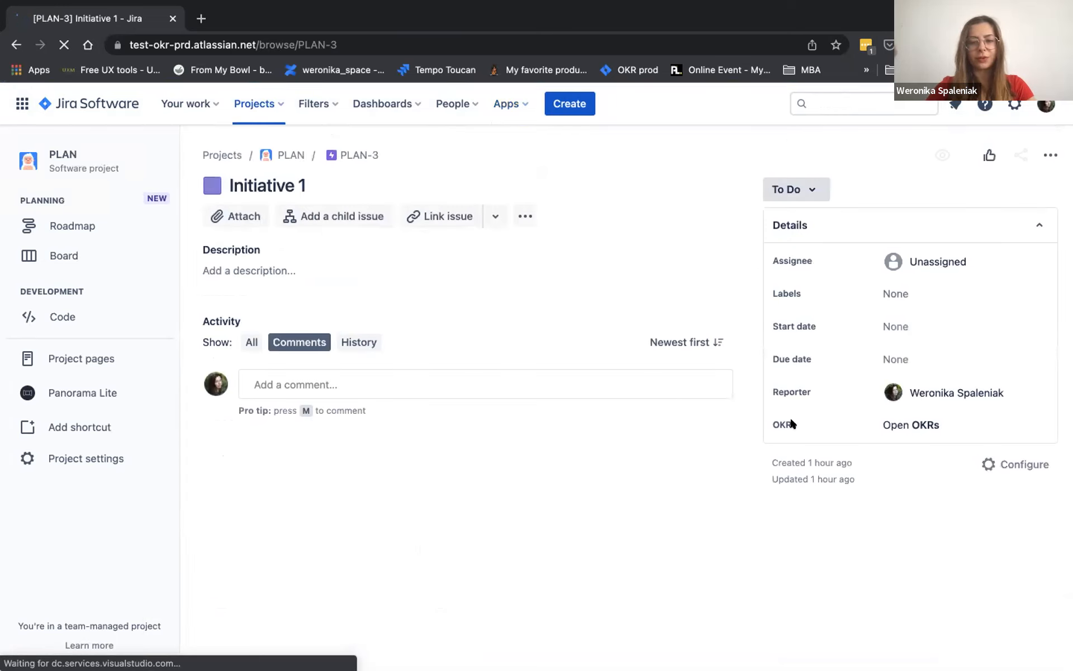
click(911, 426)
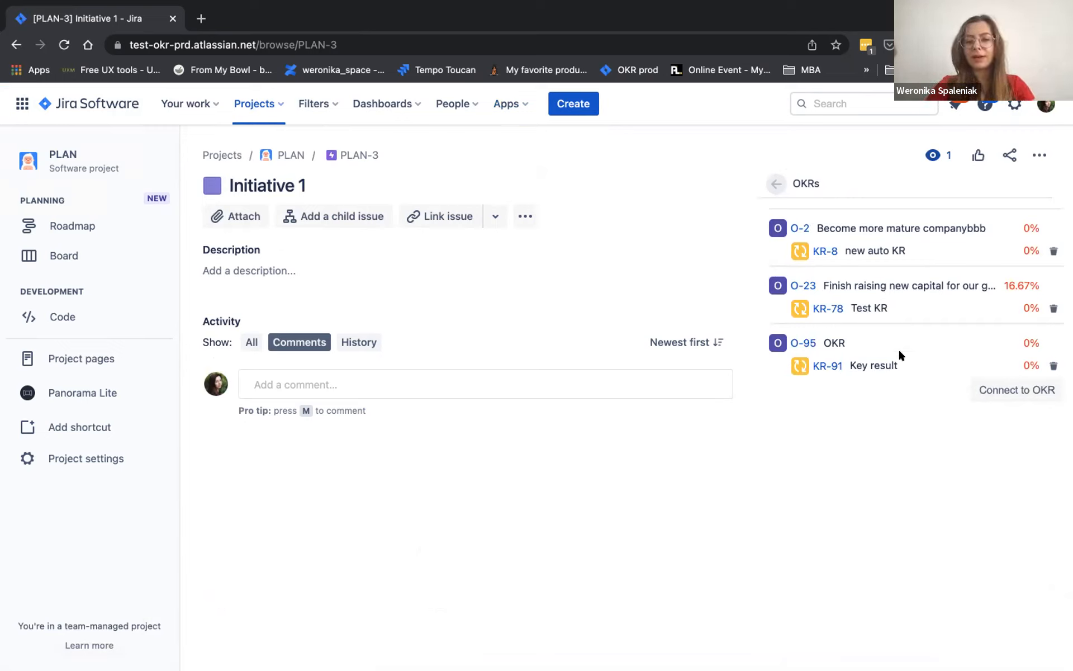
click(998, 393)
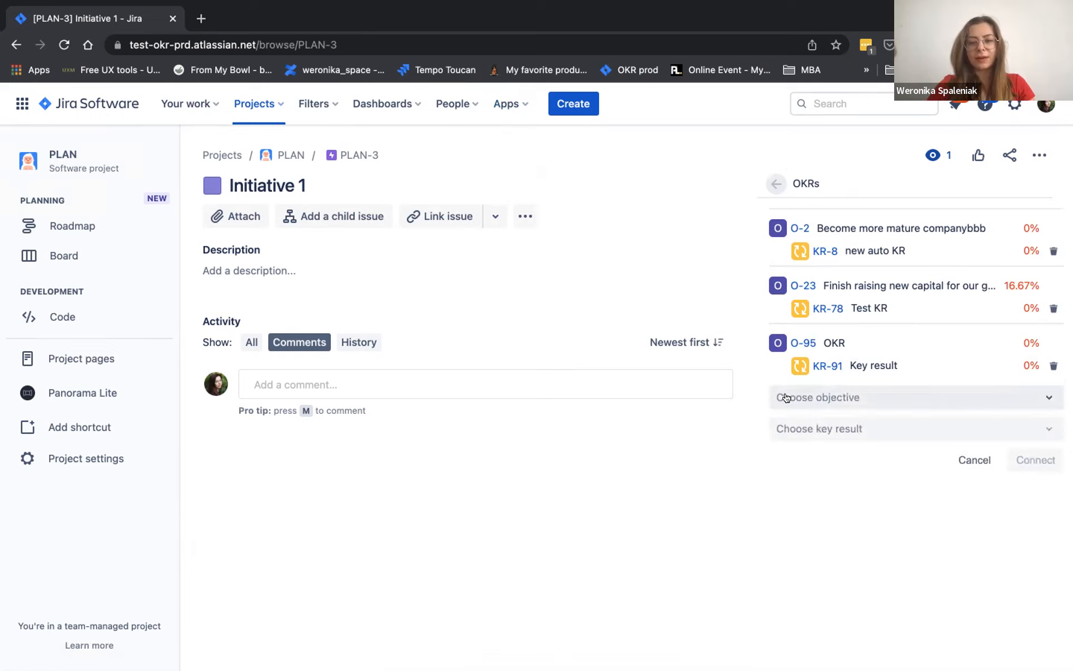
click(851, 396)
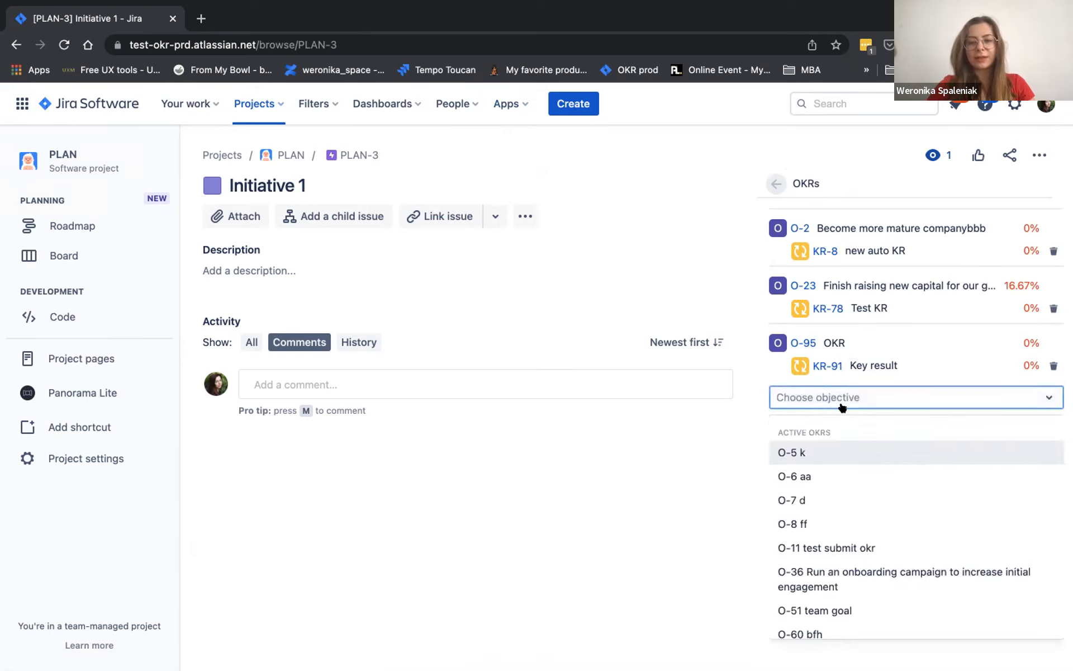
click(726, 506)
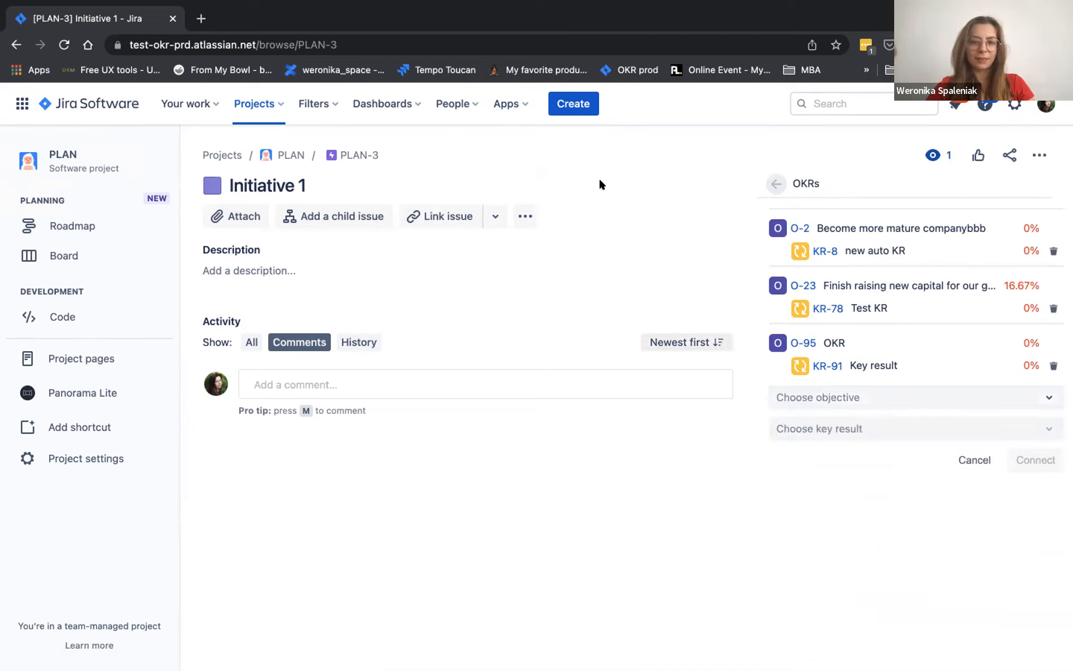
Step: Go back to the OKR app, open the OKR Hierarchy and clear its team filter after trying Management
click(506, 104)
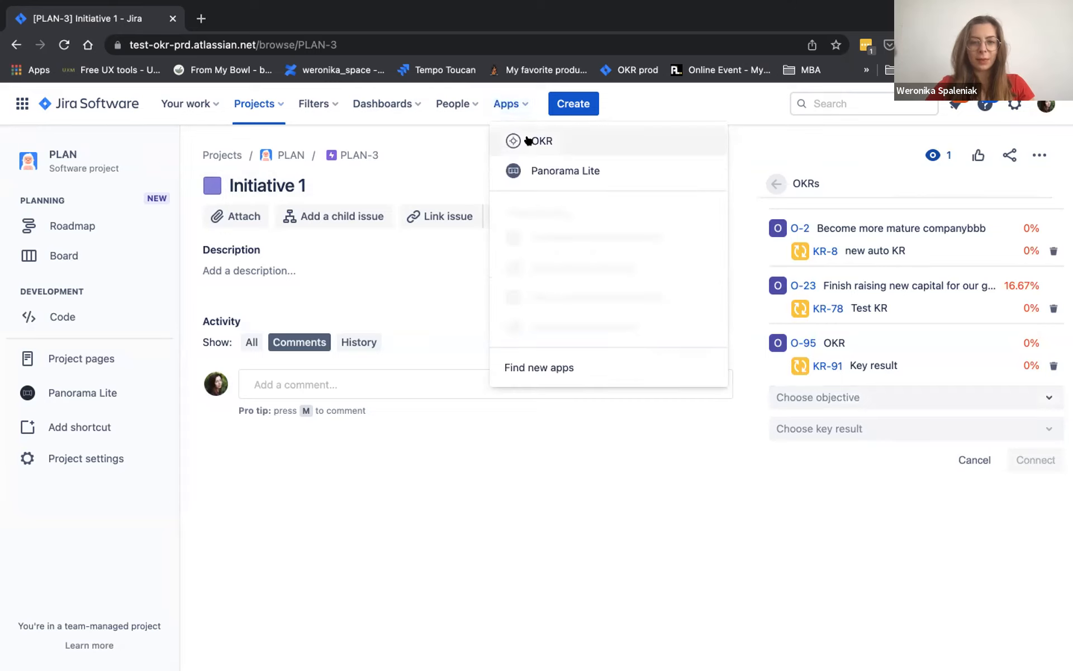
click(564, 141)
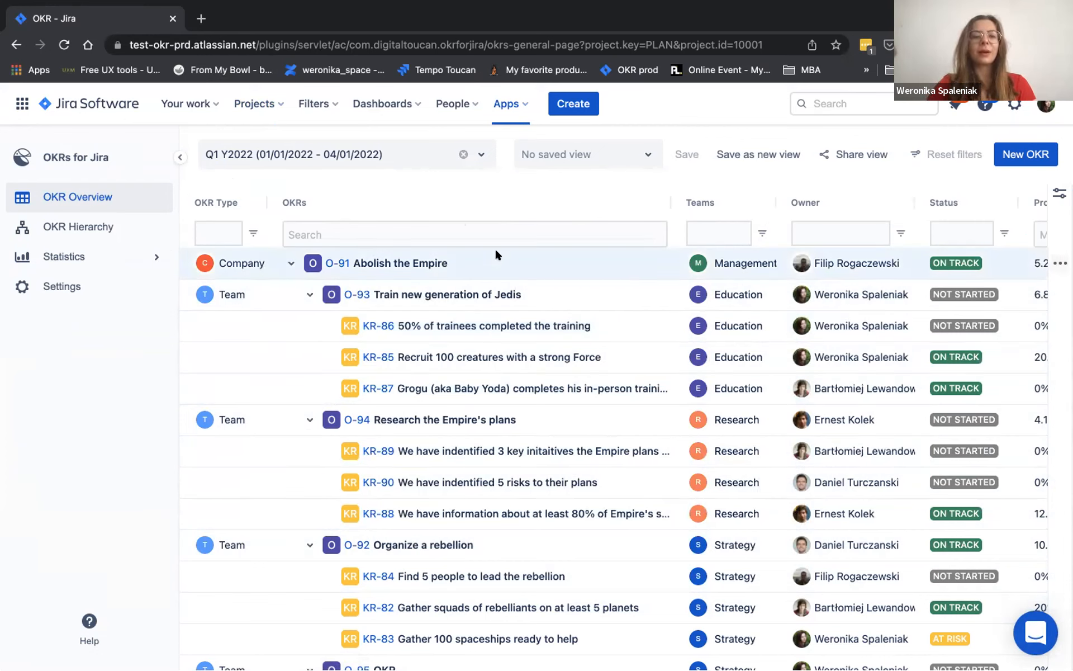
click(96, 224)
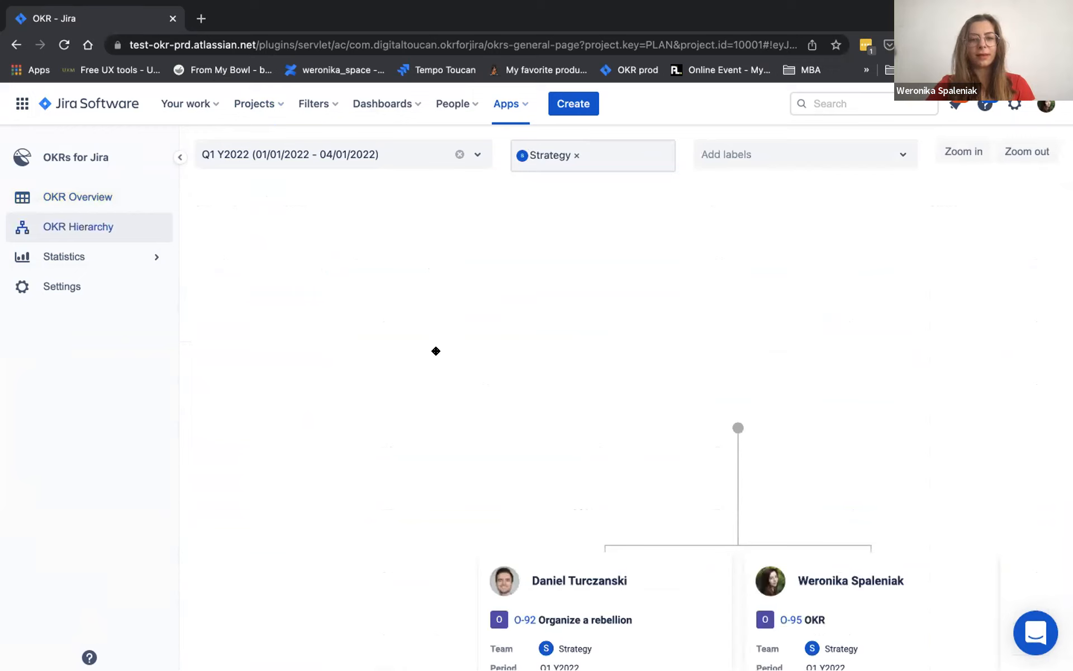
click(575, 154)
click(583, 238)
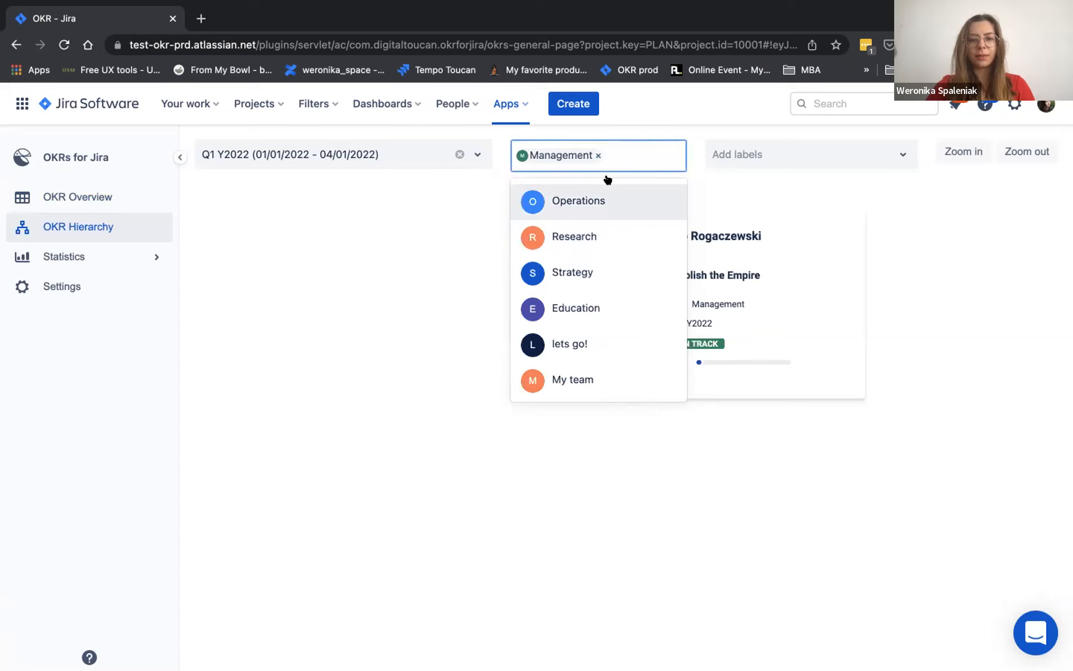
click(598, 155)
click(918, 249)
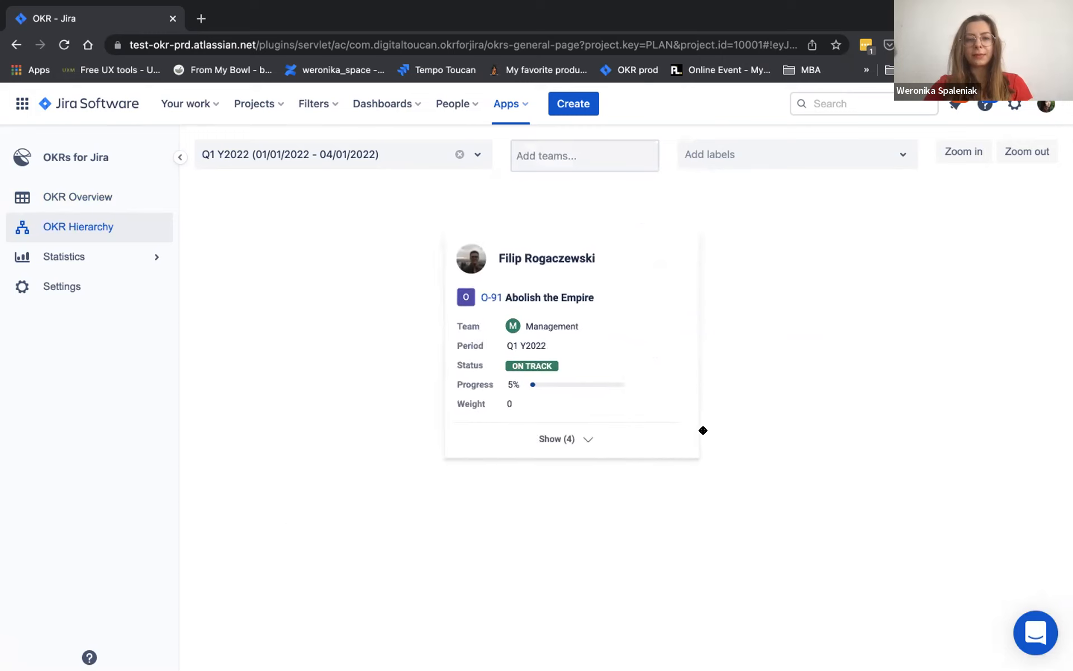
Step: Expand "Abolish the Empire" and its Organize a rebellion, Train new generation of Jedis and Research the Empire's plans sub-objectives to examine the hierarchy
click(579, 438)
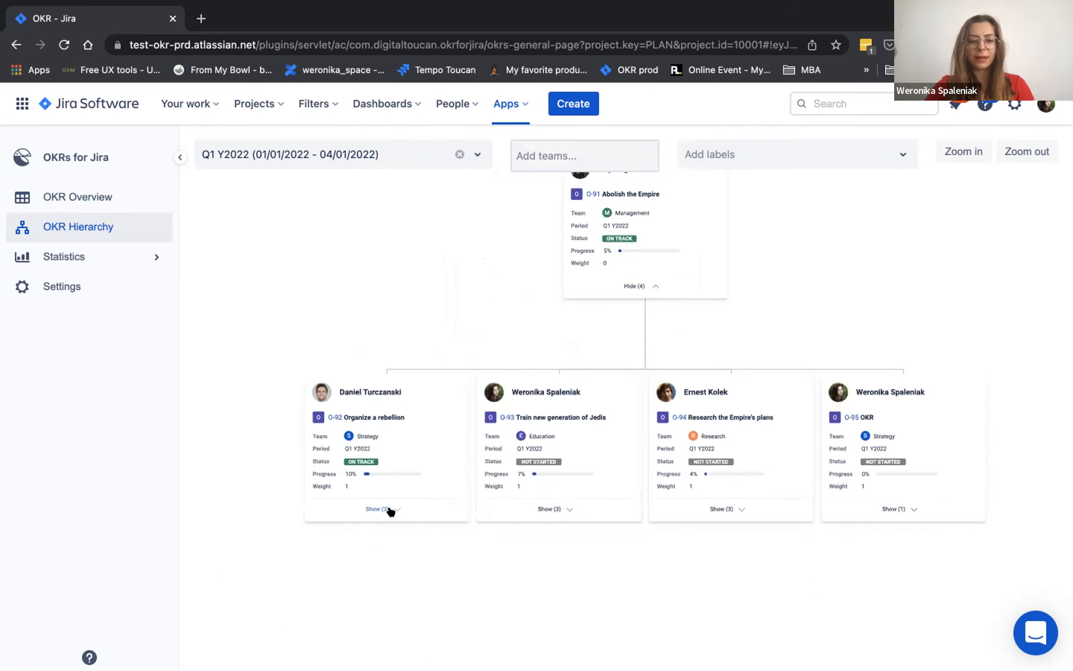
click(389, 509)
click(547, 510)
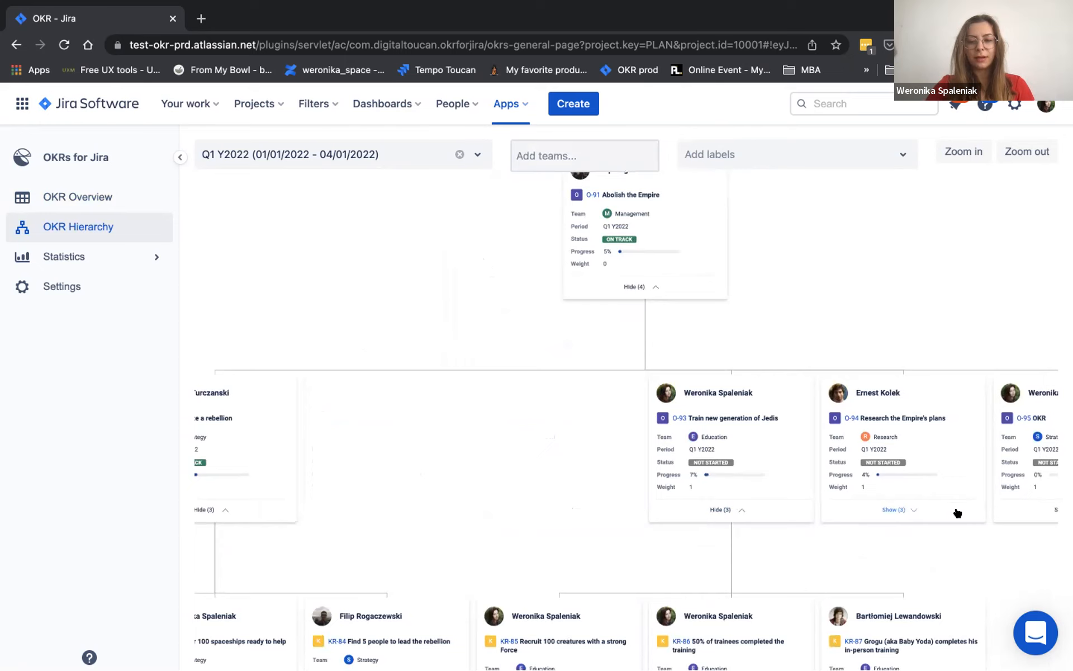
click(893, 510)
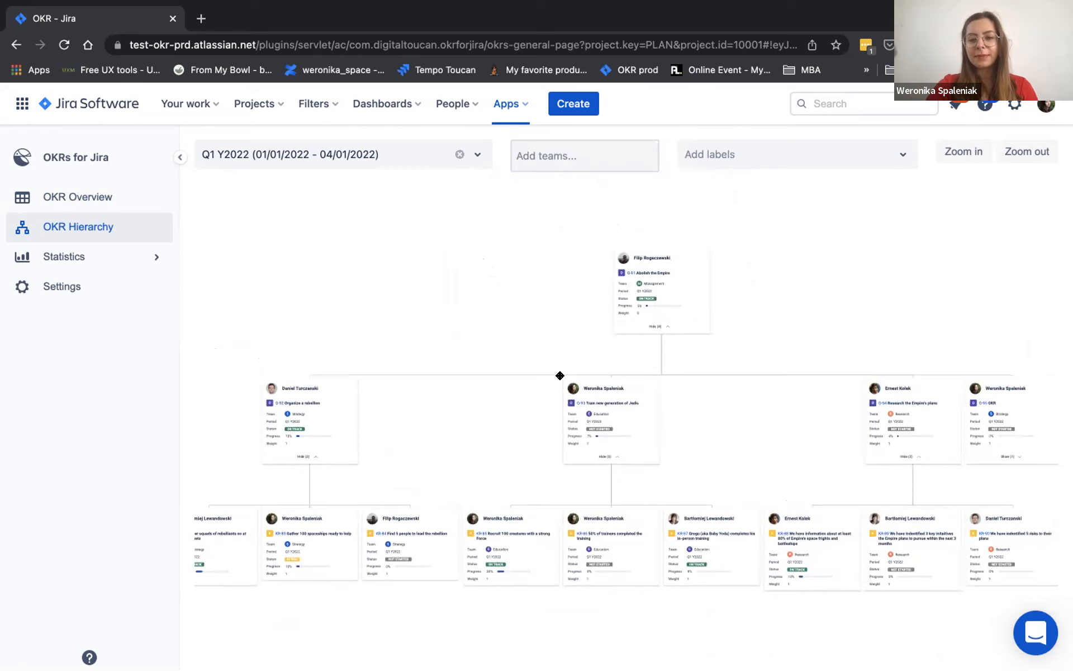
drag(459, 446, 621, 427)
scroll(417, 503, up, 1)
scroll(423, 490, up, 2)
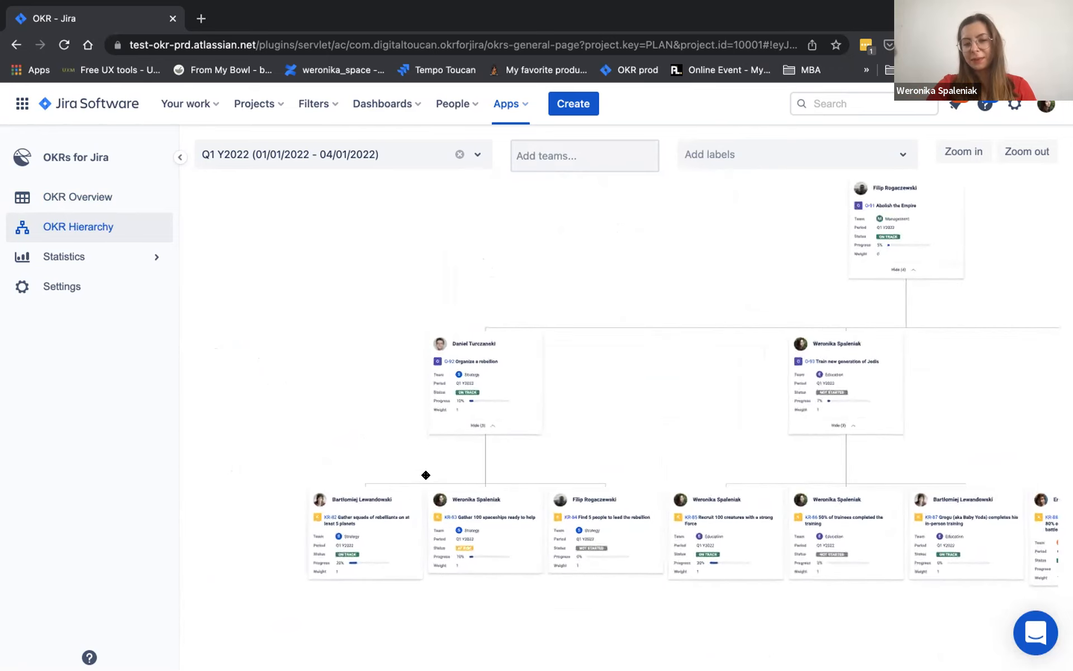
Step: Filter the OKR Hierarchy by the Research team and expand "Research the Empire's plans" to view its key results
drag(542, 323, 431, 396)
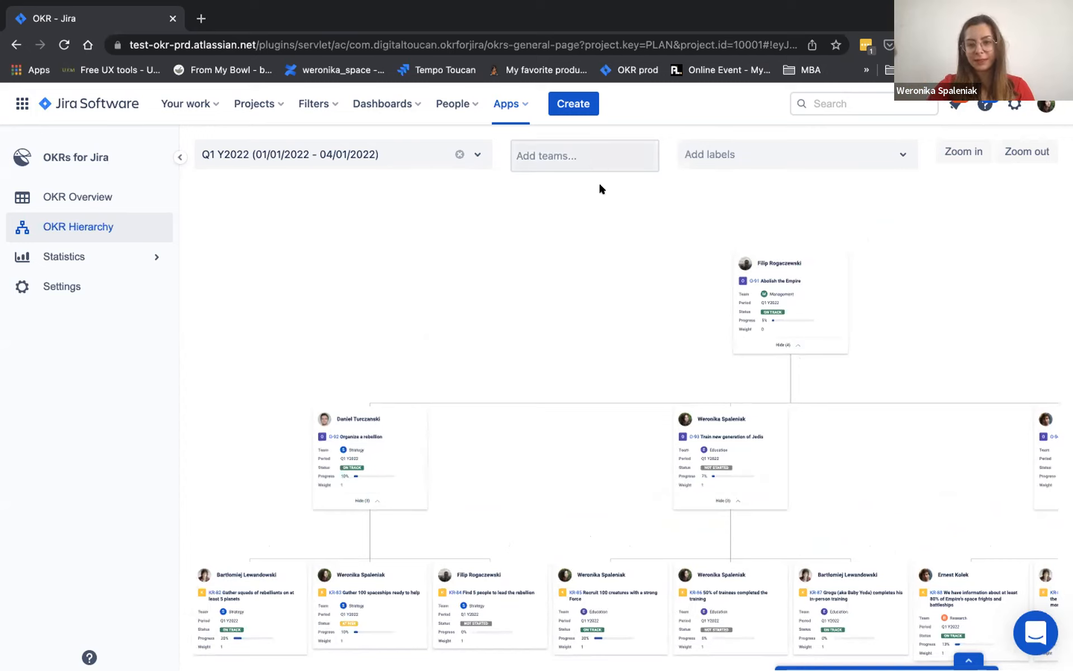
click(598, 167)
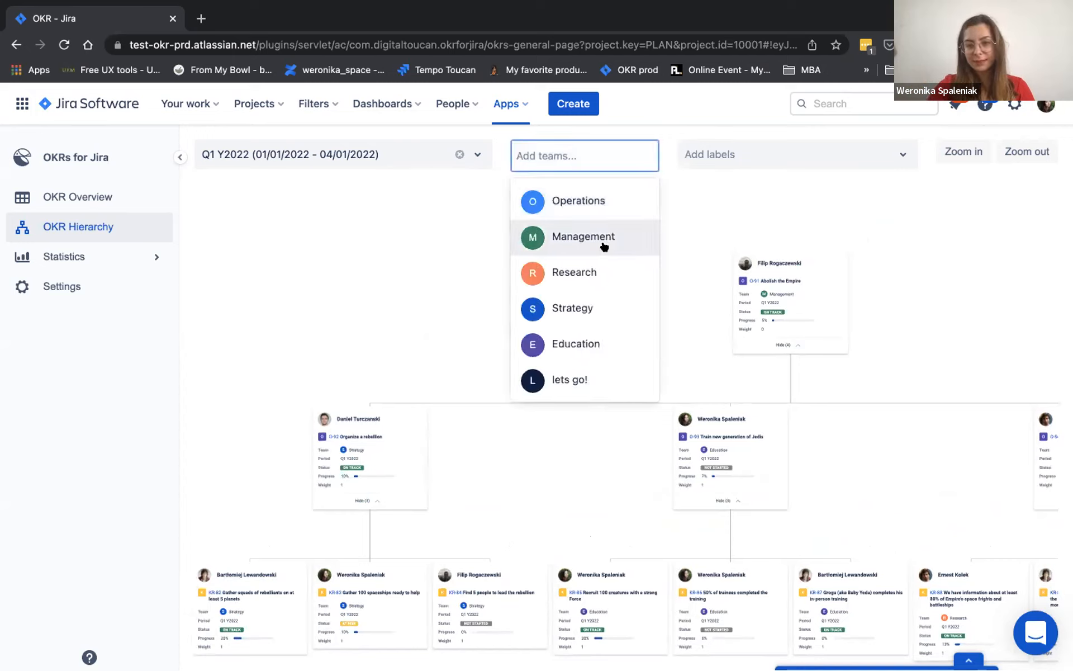
click(595, 272)
click(924, 342)
drag(924, 342, 775, 355)
scroll(736, 293, down, 3)
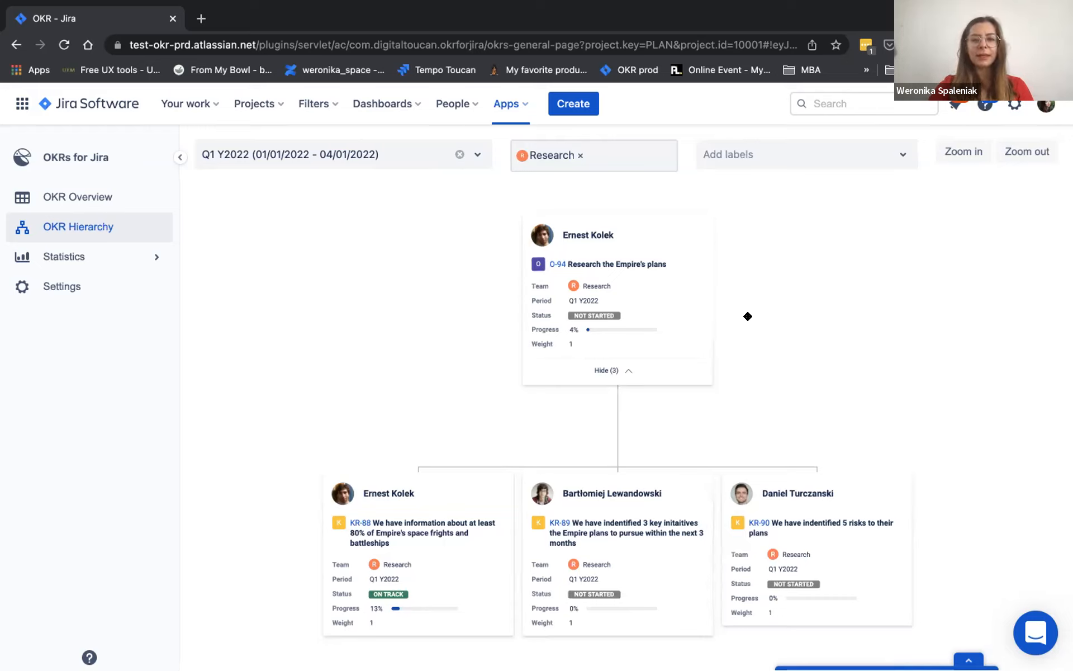
Step: Open the Progress Dashboard statistics and examine the Research team's progress, successes and off-track and at-risk OKRs
click(121, 262)
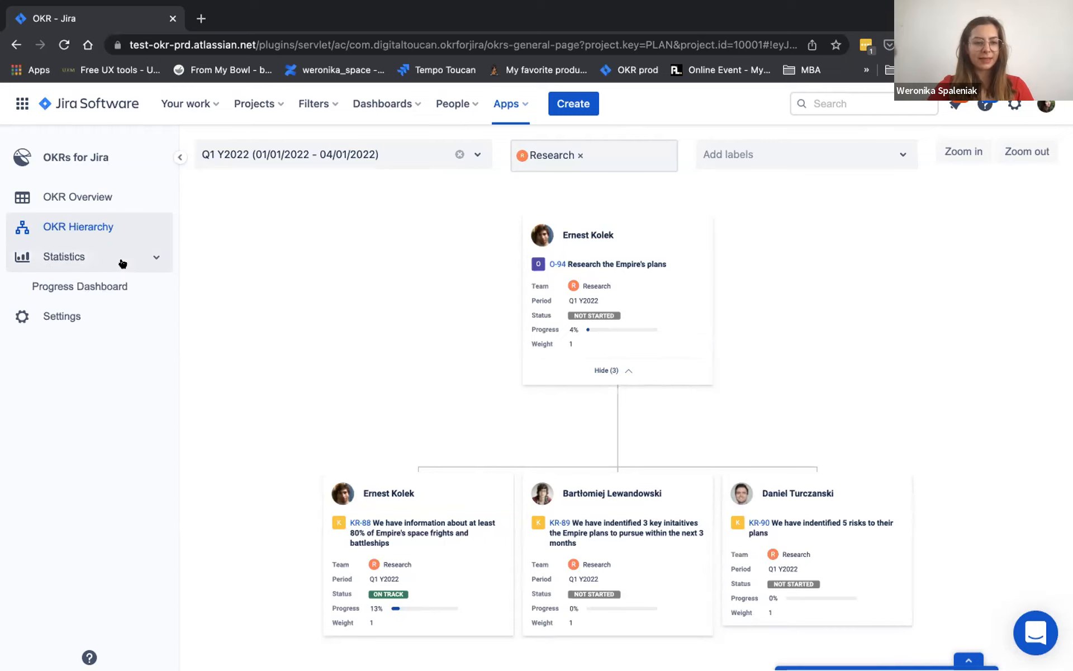
click(85, 284)
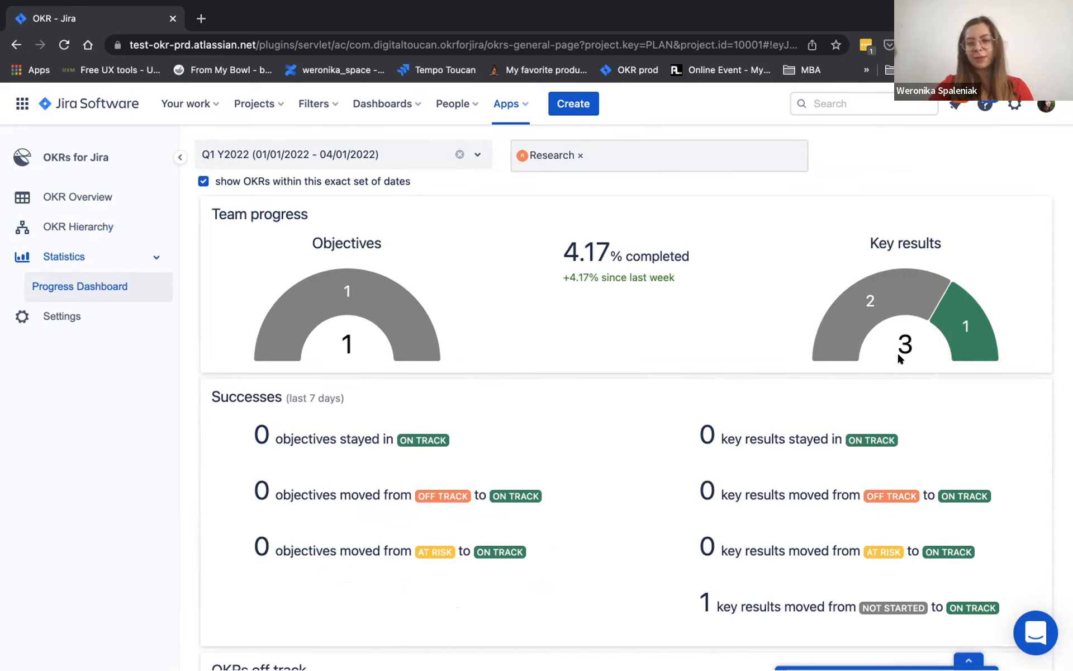
mouse_move(957, 318)
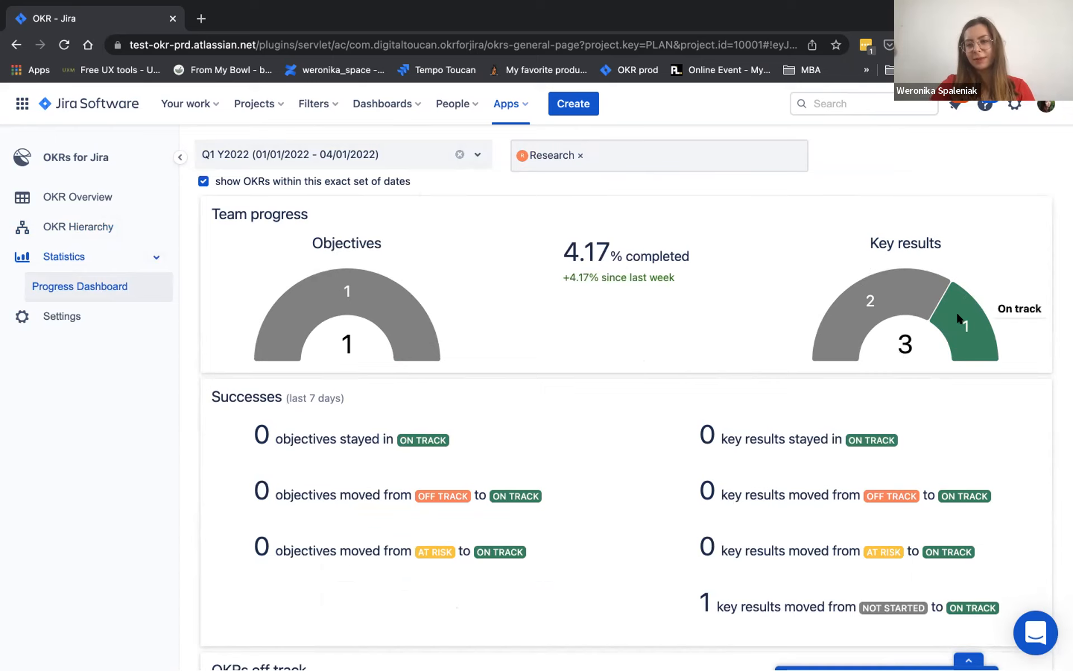
scroll(697, 384, down, 2)
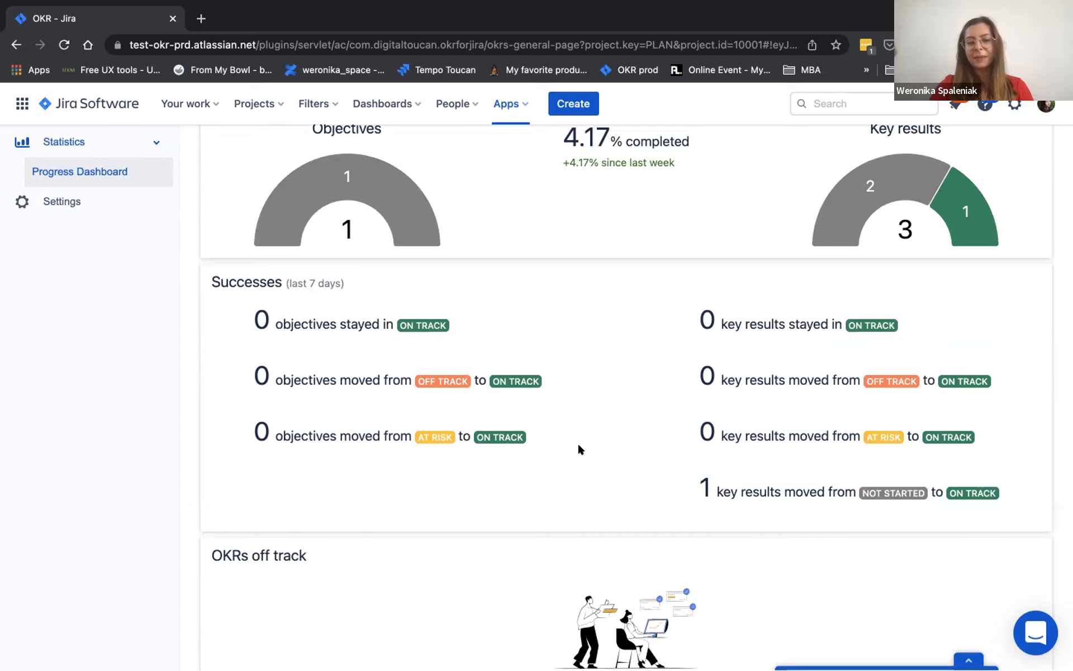
scroll(578, 446, down, 5)
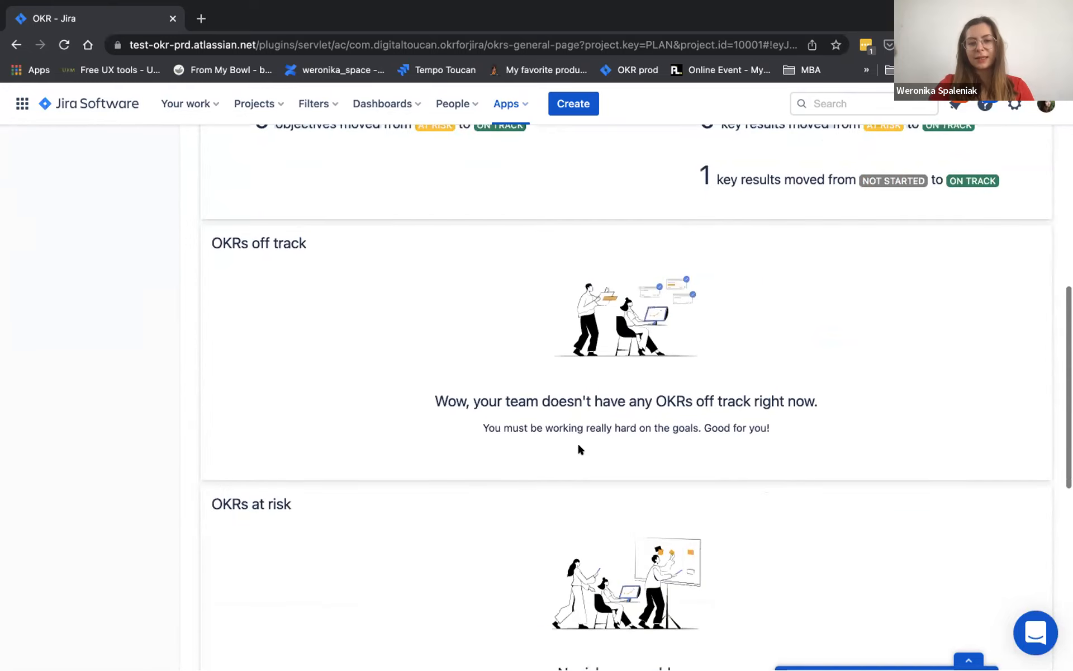
scroll(515, 325, up, 4)
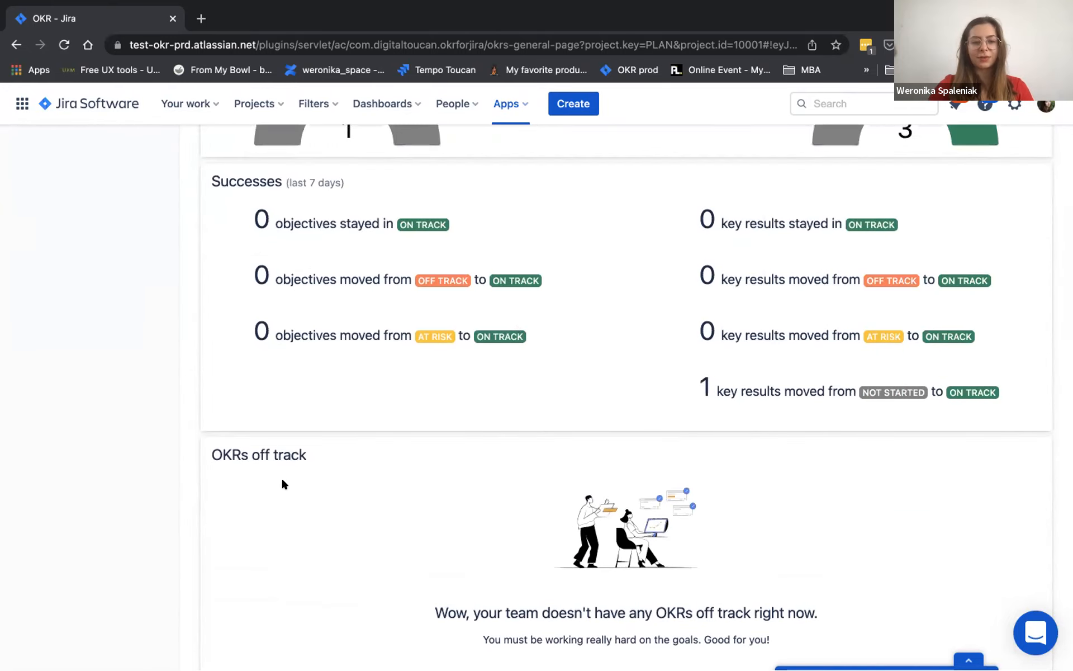
scroll(282, 483, down, 4)
scroll(283, 484, up, 8)
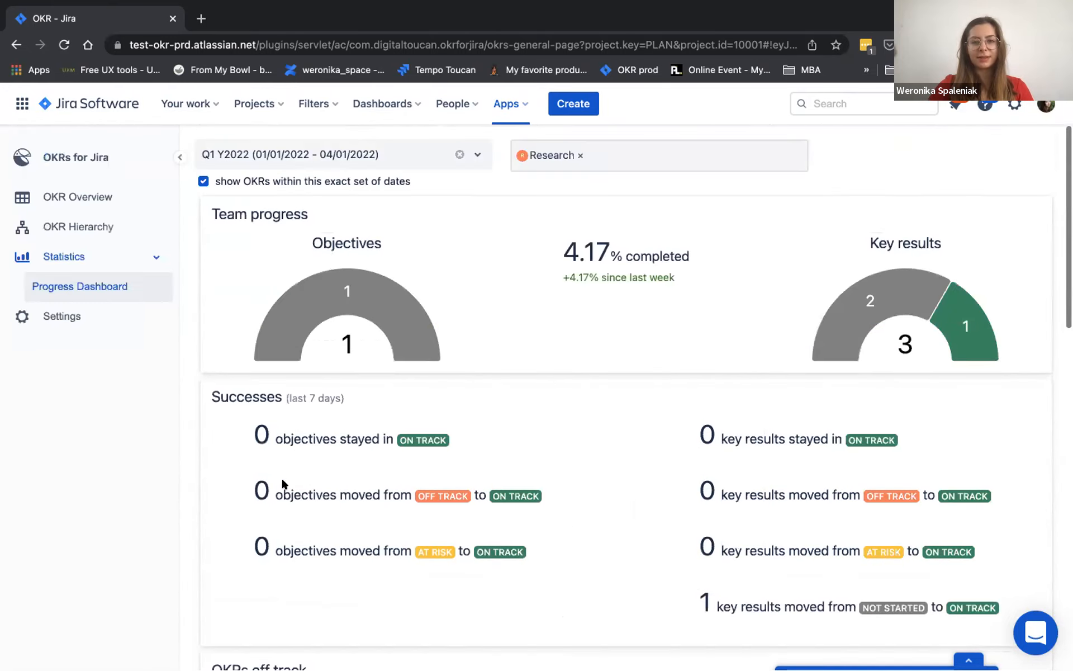
Step: Switch the Progress Dashboard's team filter from Research to Strategy
click(631, 159)
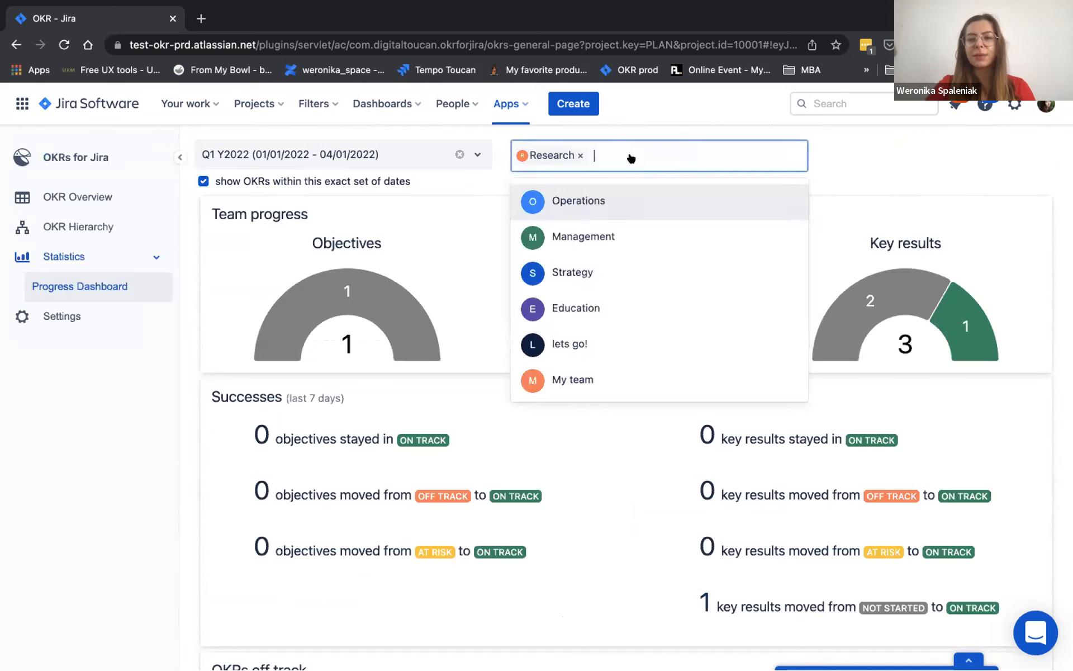
click(605, 270)
click(579, 155)
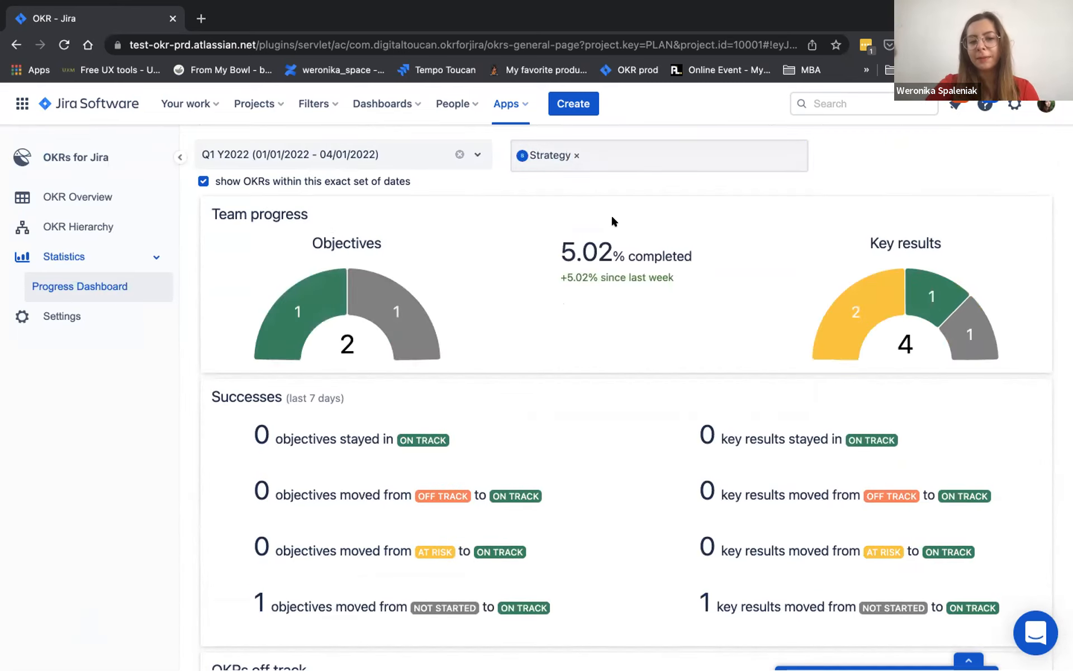
Step: Examine the Strategy team's successes, off-track and at-risk OKRs, and the statuses over time for objectives and key results
scroll(612, 220, down, 10)
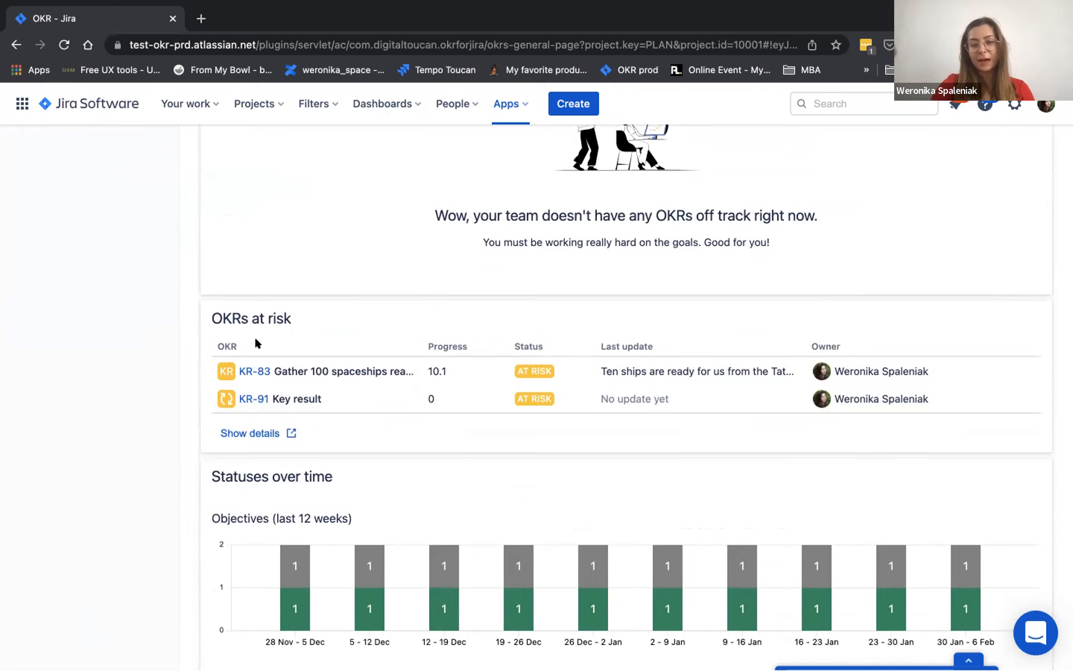
scroll(393, 330, up, 3)
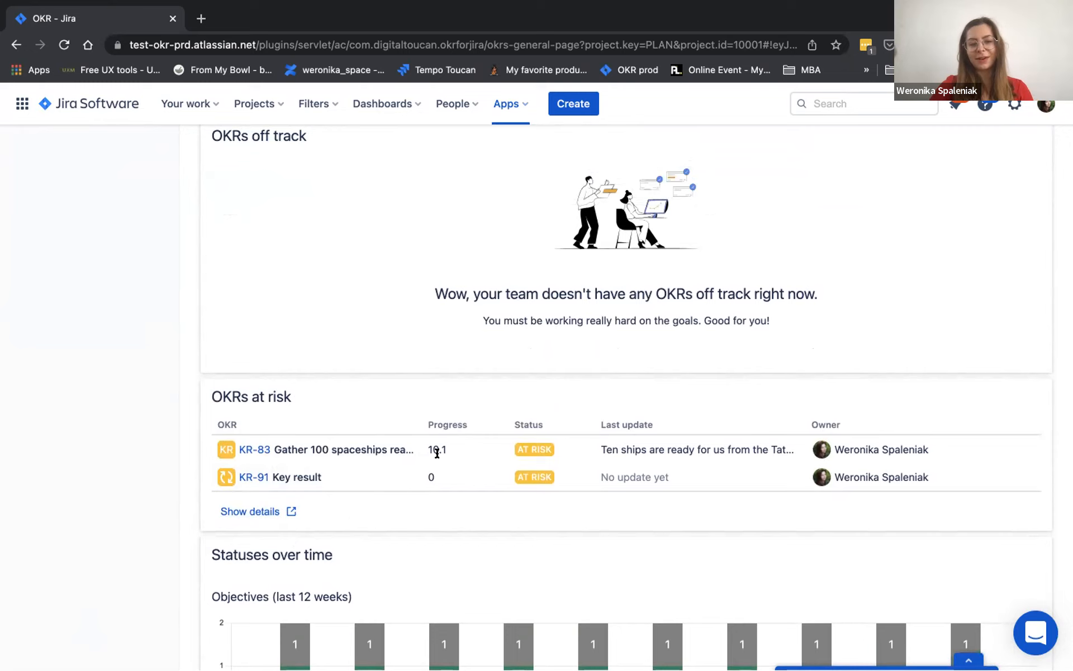
scroll(383, 488, up, 7)
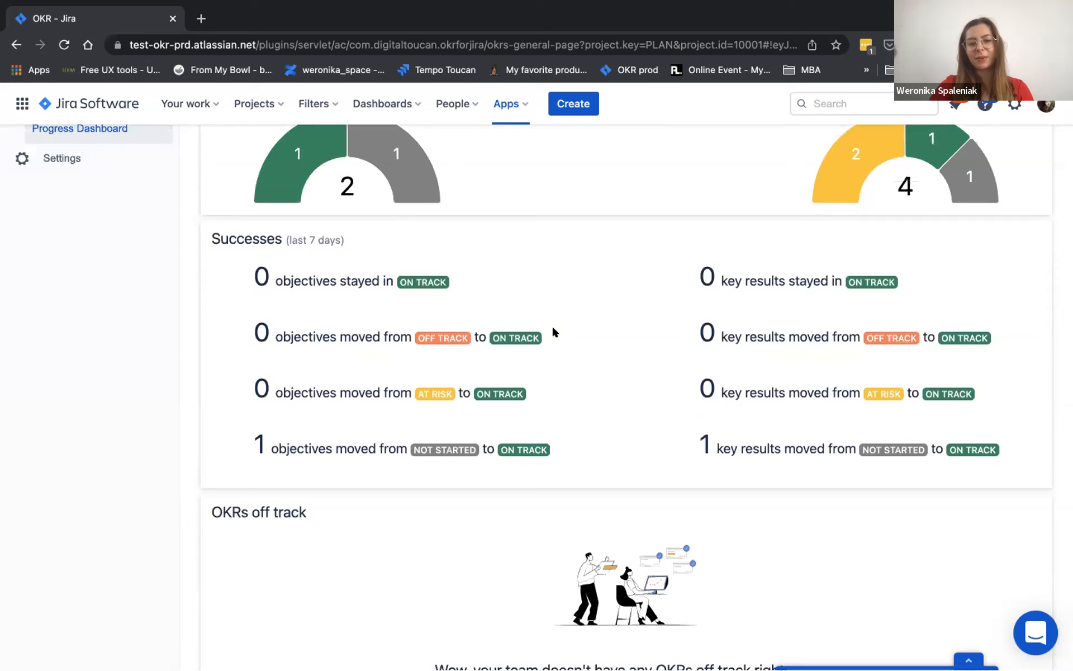
scroll(508, 466, down, 4)
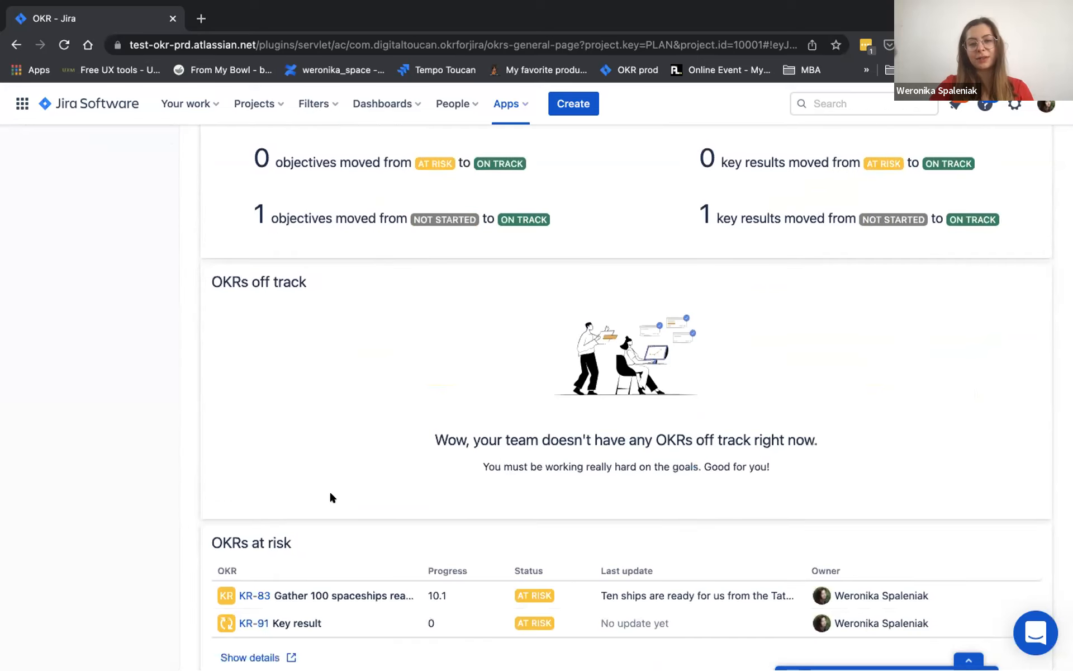
scroll(460, 434, down, 2)
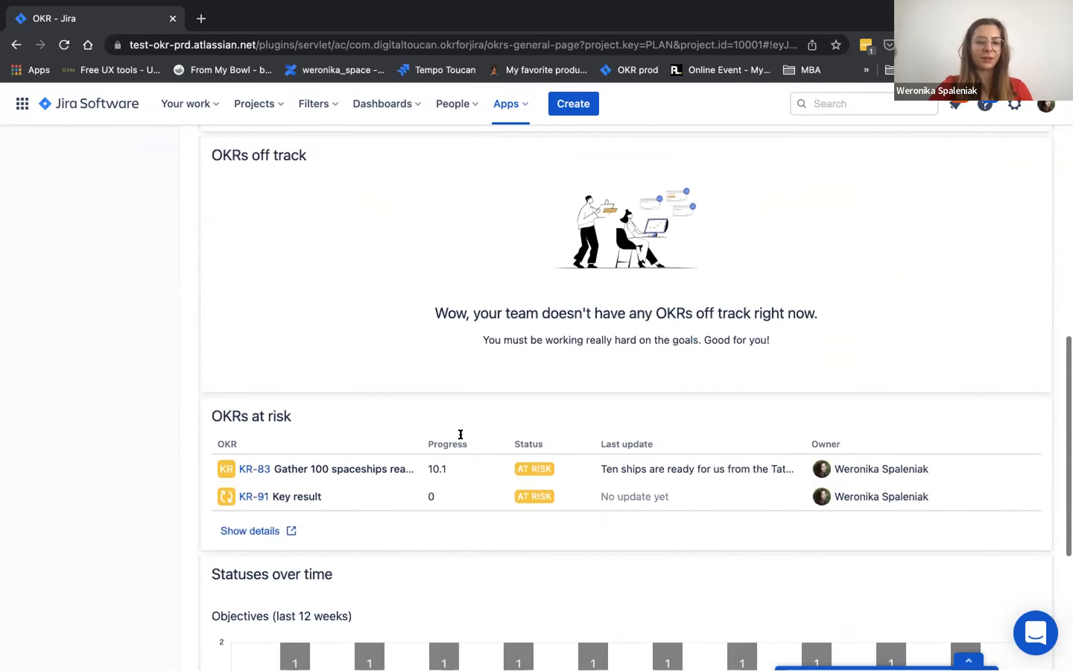
scroll(461, 434, up, 2)
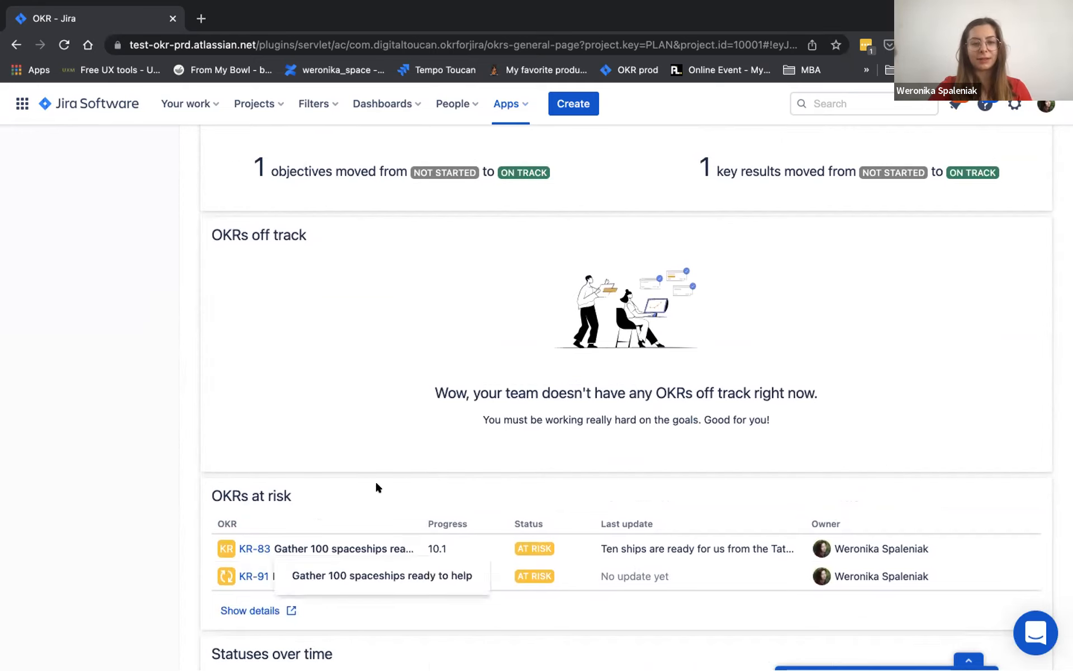
scroll(472, 484, down, 3)
scroll(470, 485, down, 3)
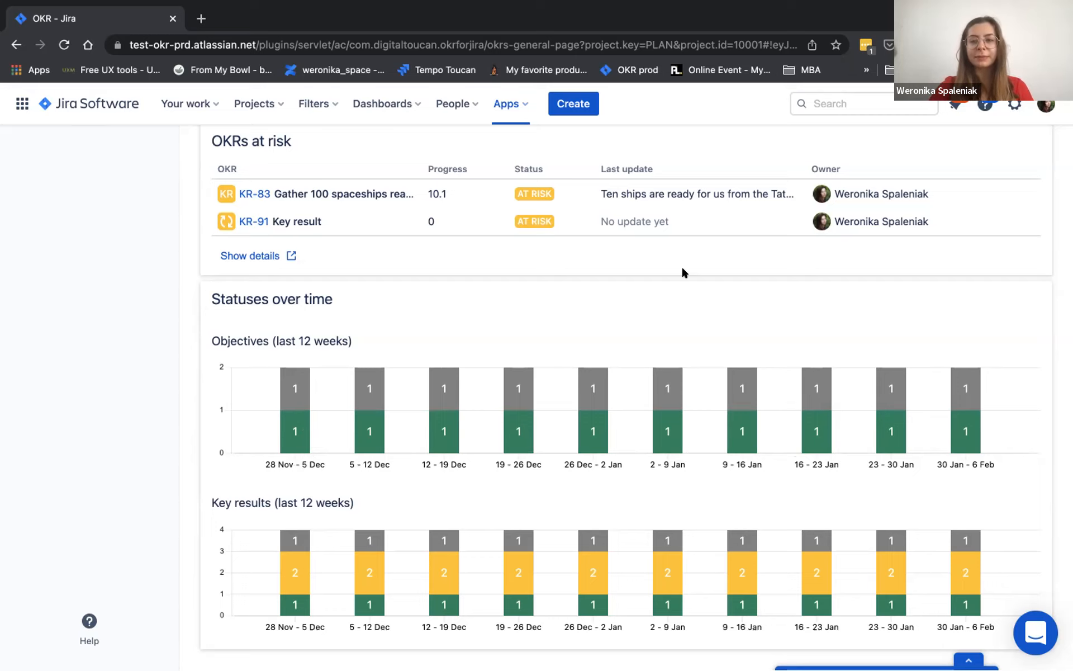
scroll(683, 270, up, 10)
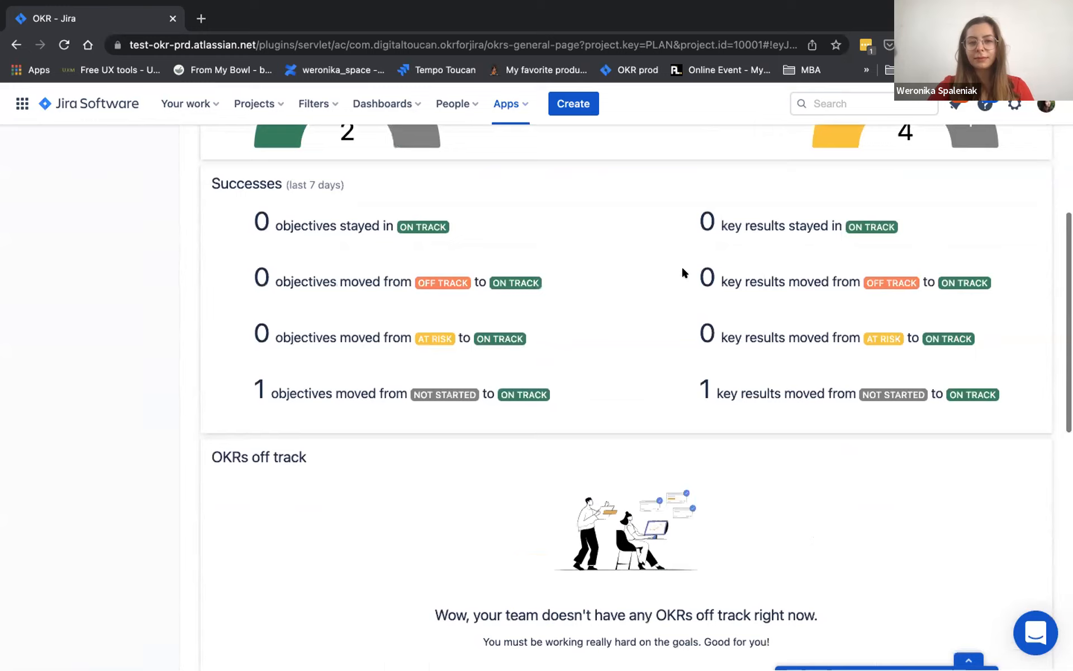
scroll(683, 272, up, 4)
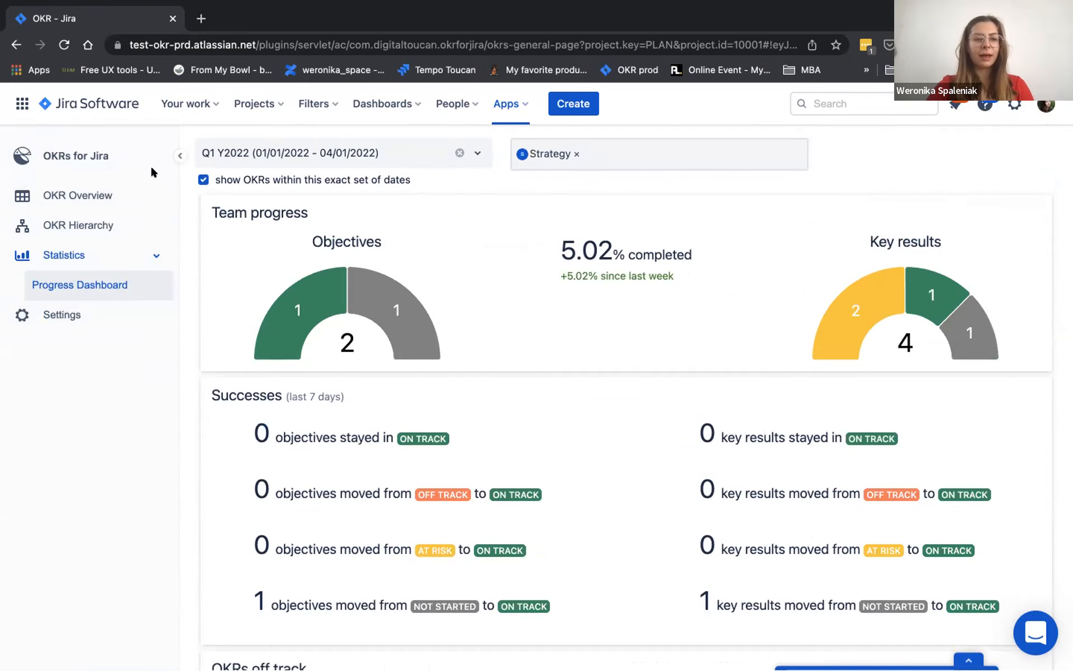
Step: Return to the OKR Overview and look through the Q1 Y2022 objectives and key results
click(115, 193)
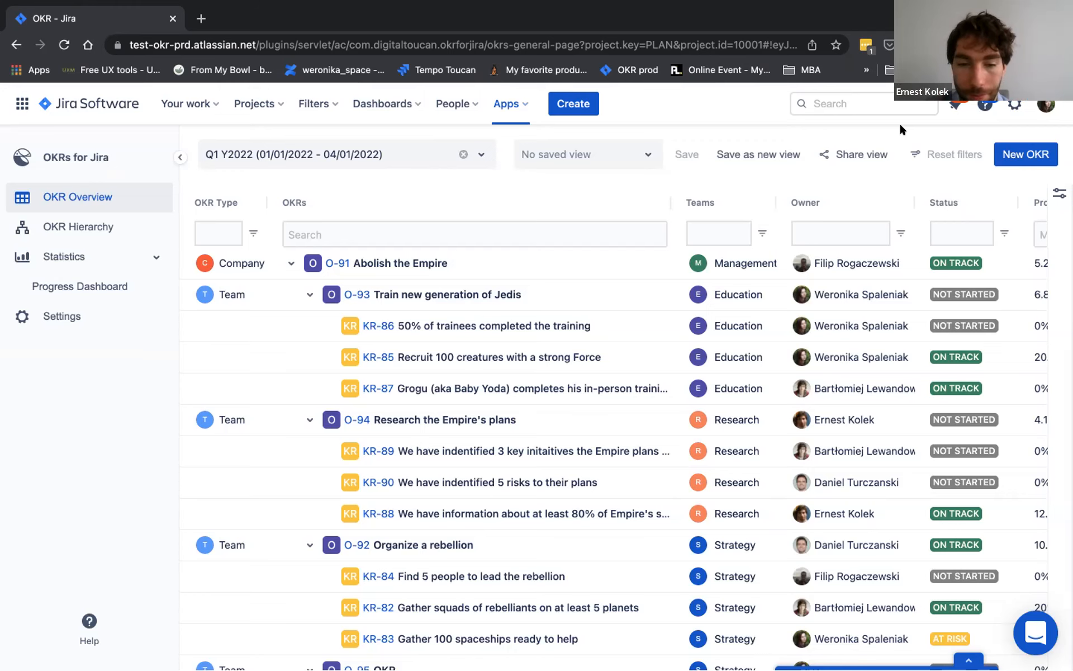
mouse_move(917, 1)
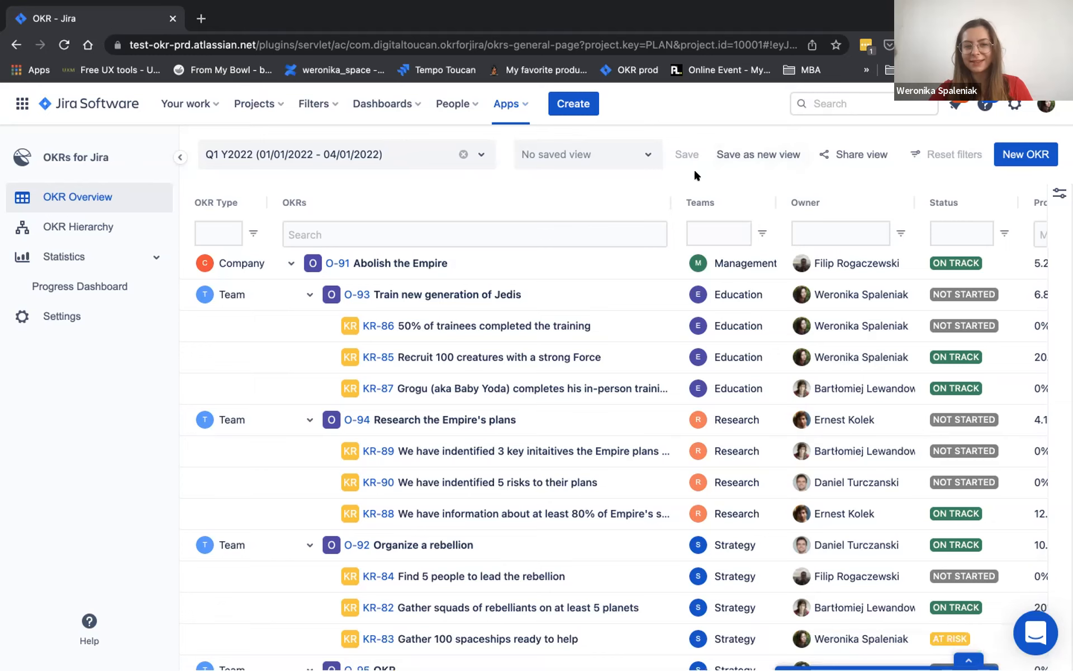
scroll(626, 303, down, 1)
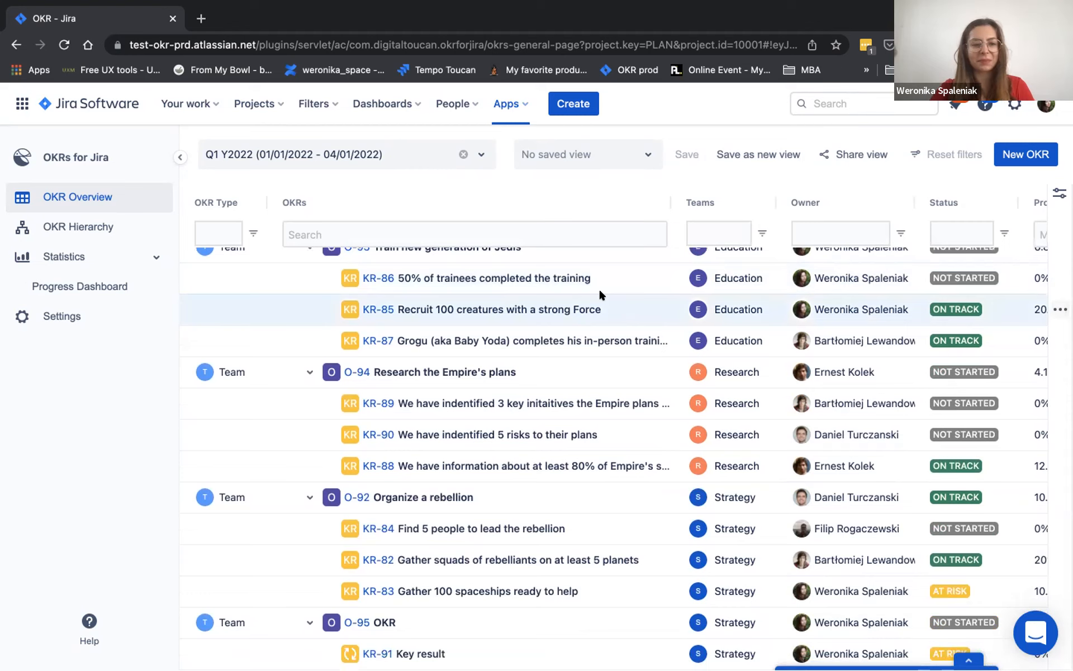
Step: Make the default Personal OKR type visible in the OKR types settings
click(95, 318)
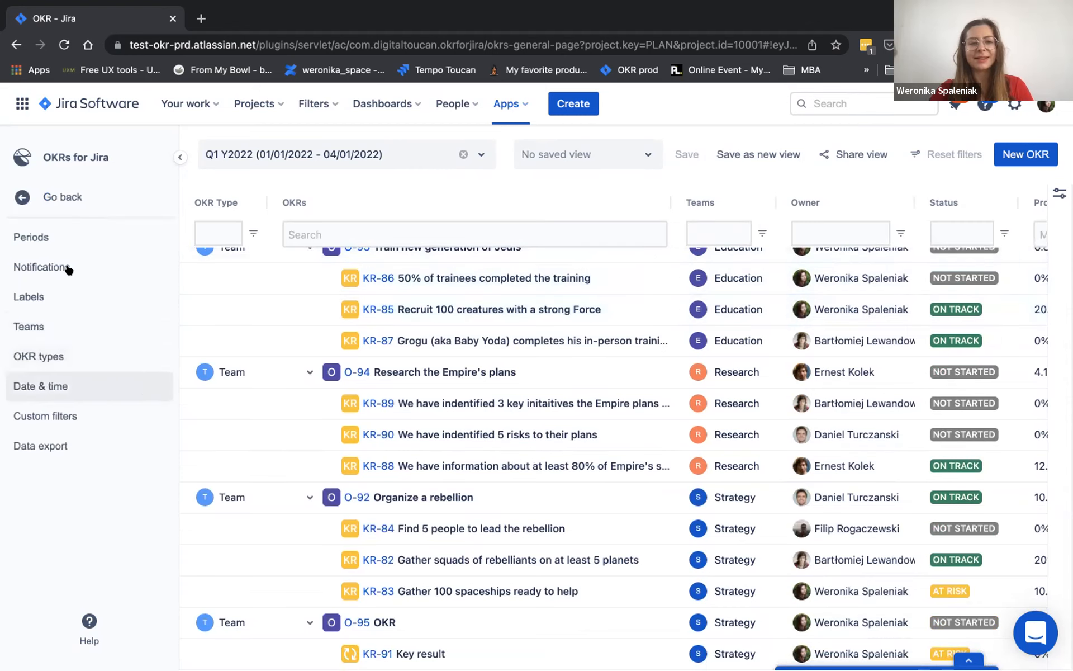
click(57, 358)
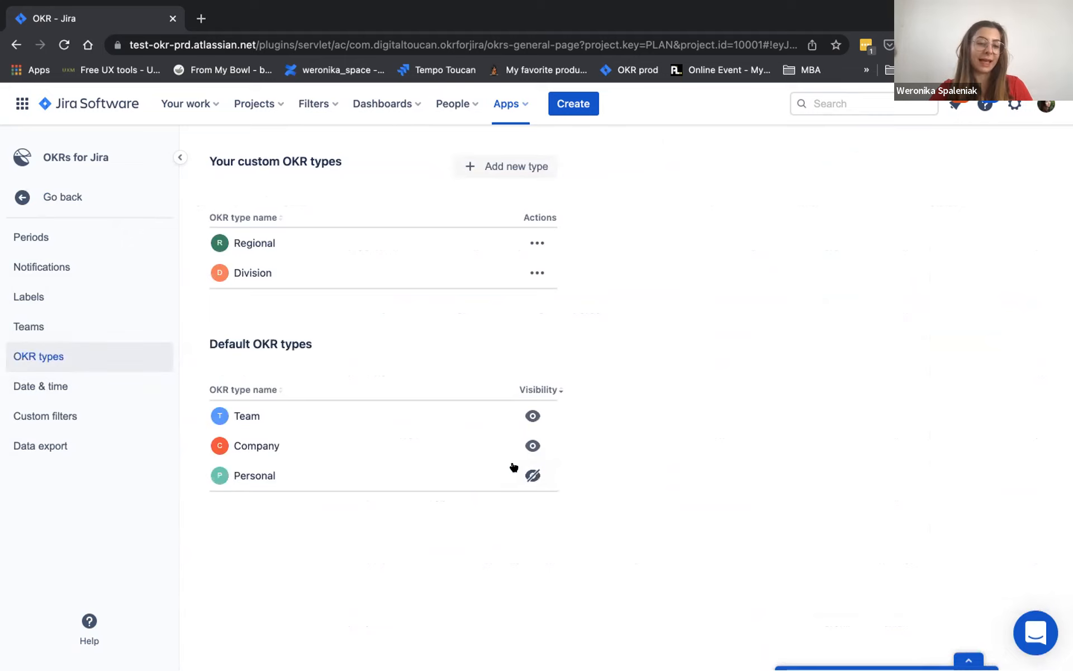
click(534, 476)
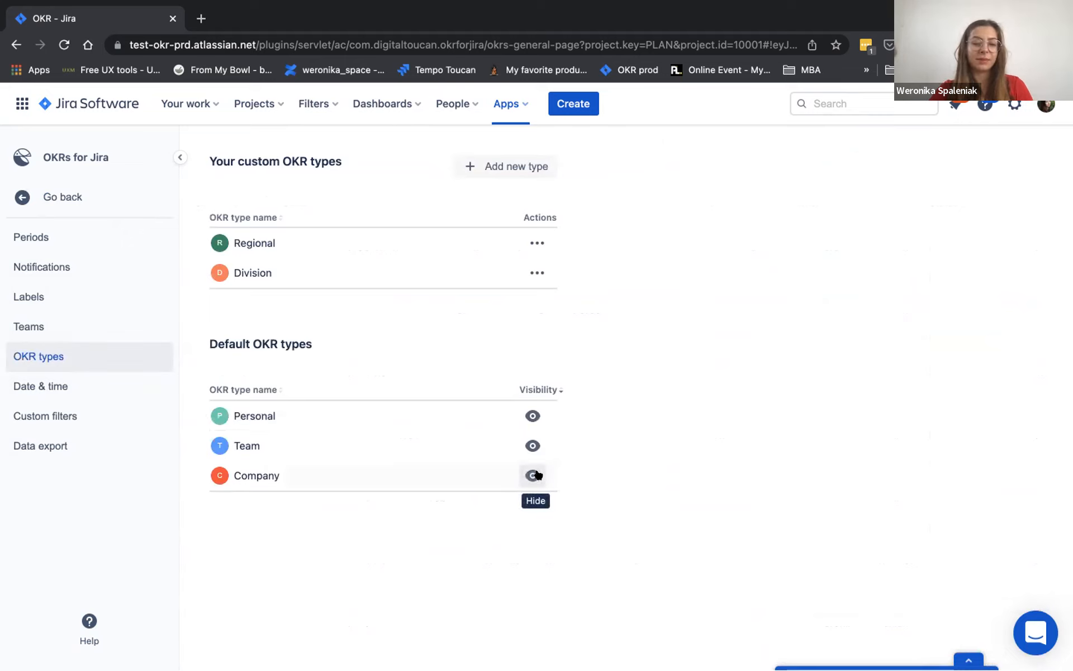
Step: Start a new OKR from the OKR Overview, with Personal as its OKR type and Strategy as its team
click(76, 199)
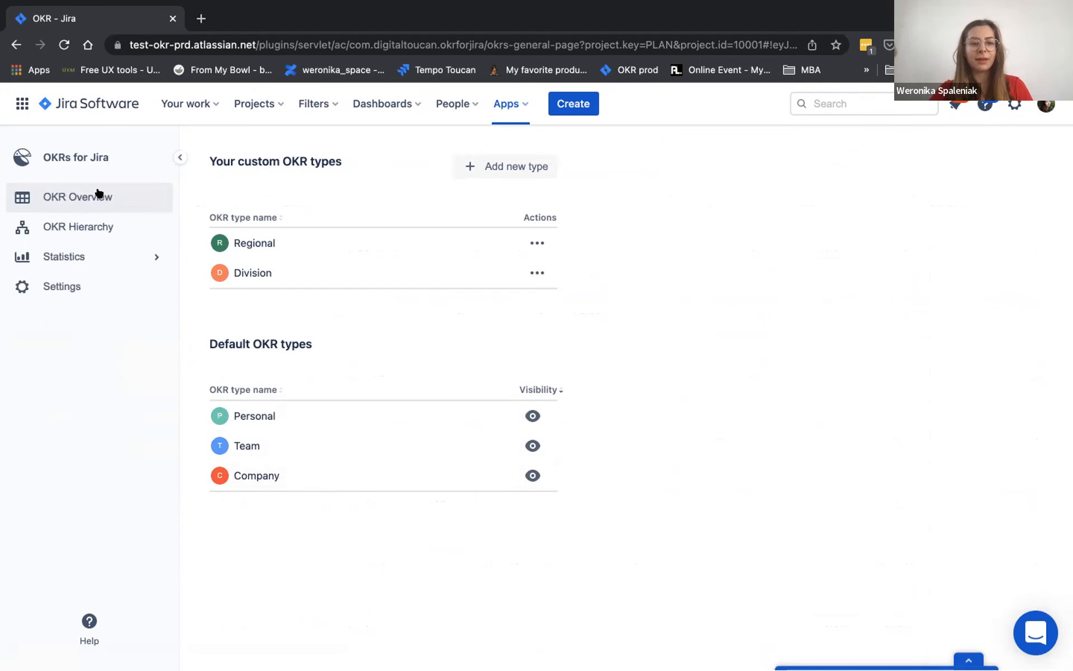
click(98, 193)
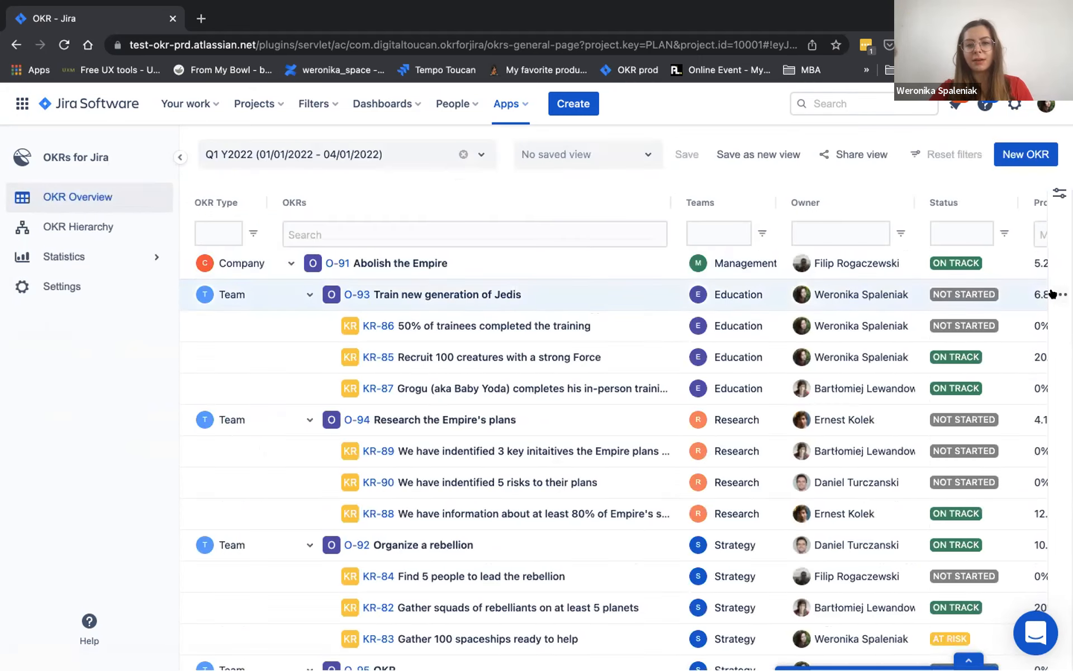
click(1022, 152)
scroll(411, 452, down, 3)
scroll(412, 455, down, 5)
click(422, 345)
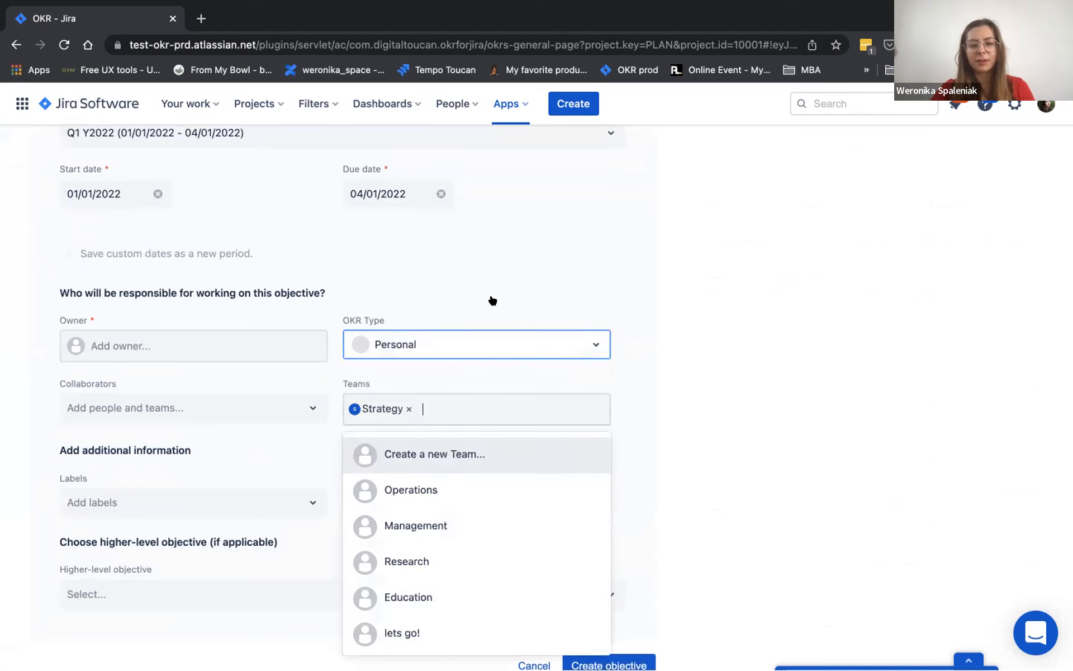
click(495, 300)
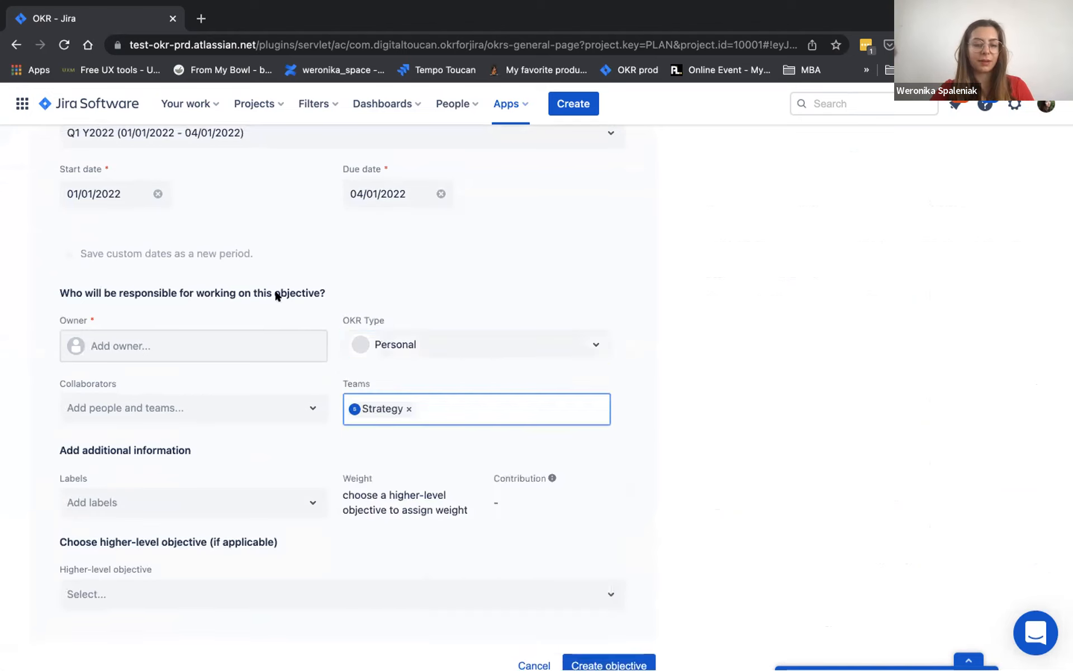
Step: Name the new objective "My personal goal"
scroll(274, 291, up, 5)
scroll(268, 288, up, 5)
click(223, 287)
text(My personal)
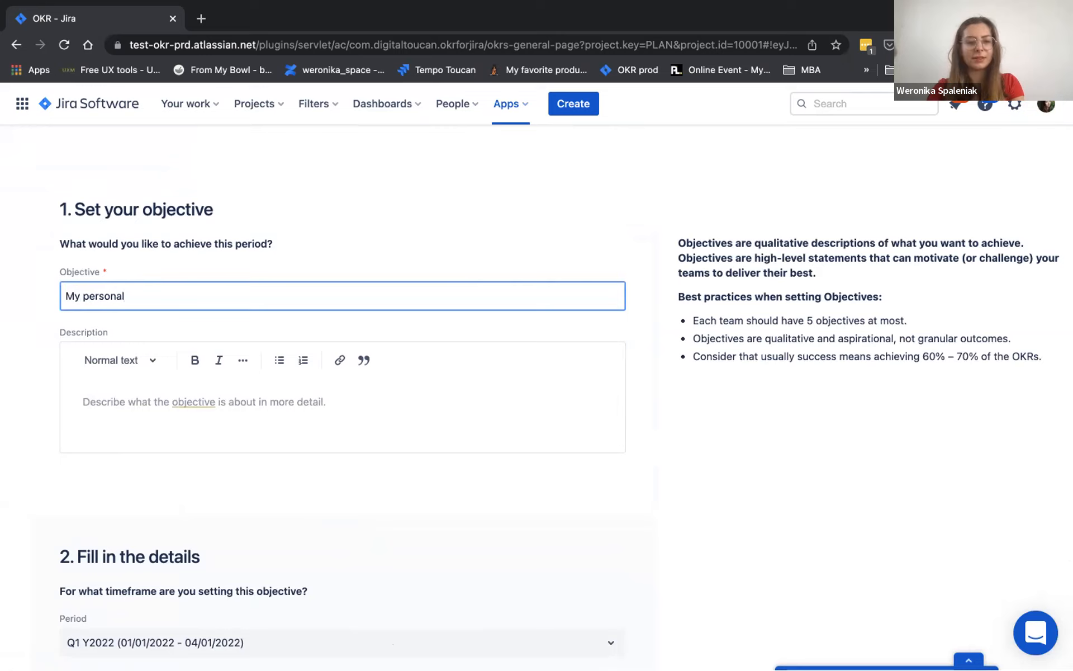
text( goal)
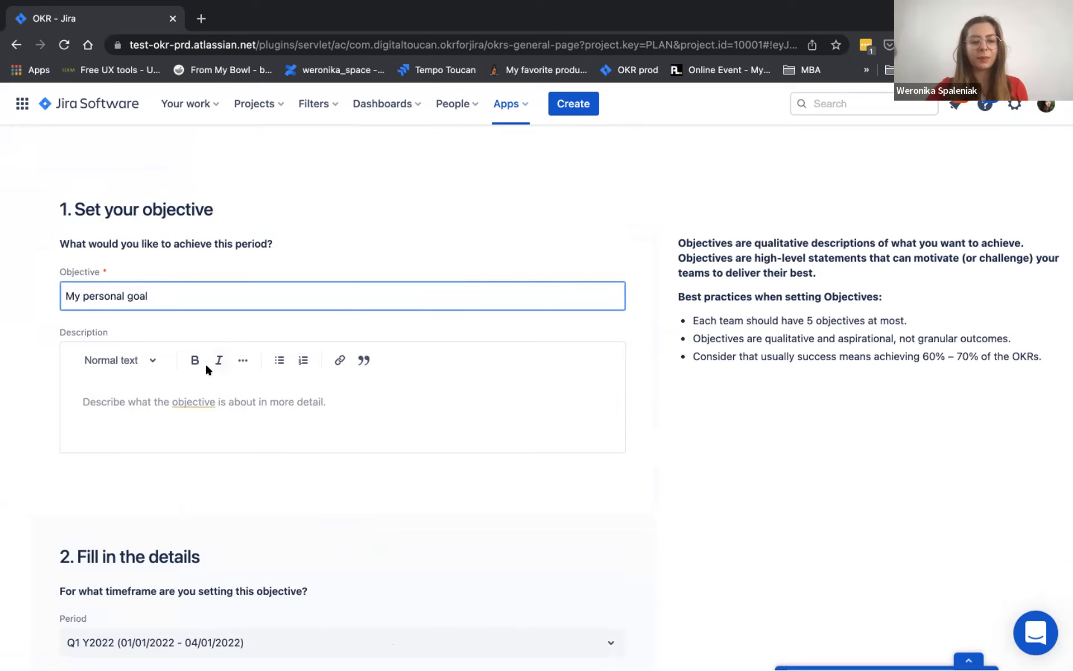
Step: Assign the first suggested person as the owner of the new objective
scroll(205, 364, down, 9)
click(176, 364)
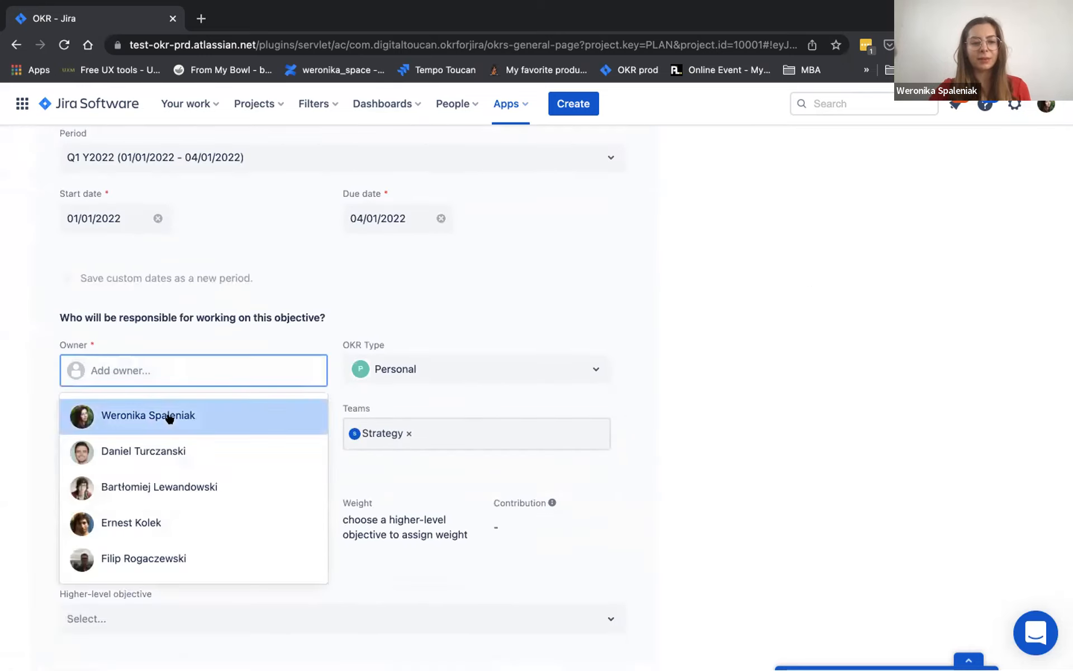
click(170, 416)
scroll(275, 592, down, 1)
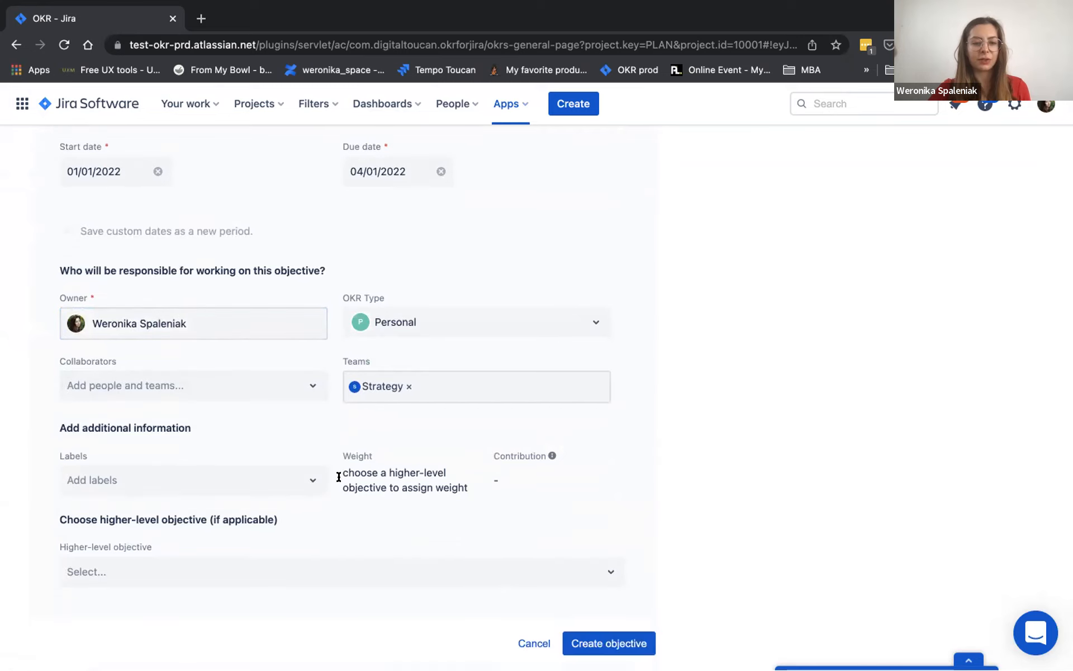
Step: Create the "My personal goal" objective and finish, going back to the OKR Overview
click(581, 643)
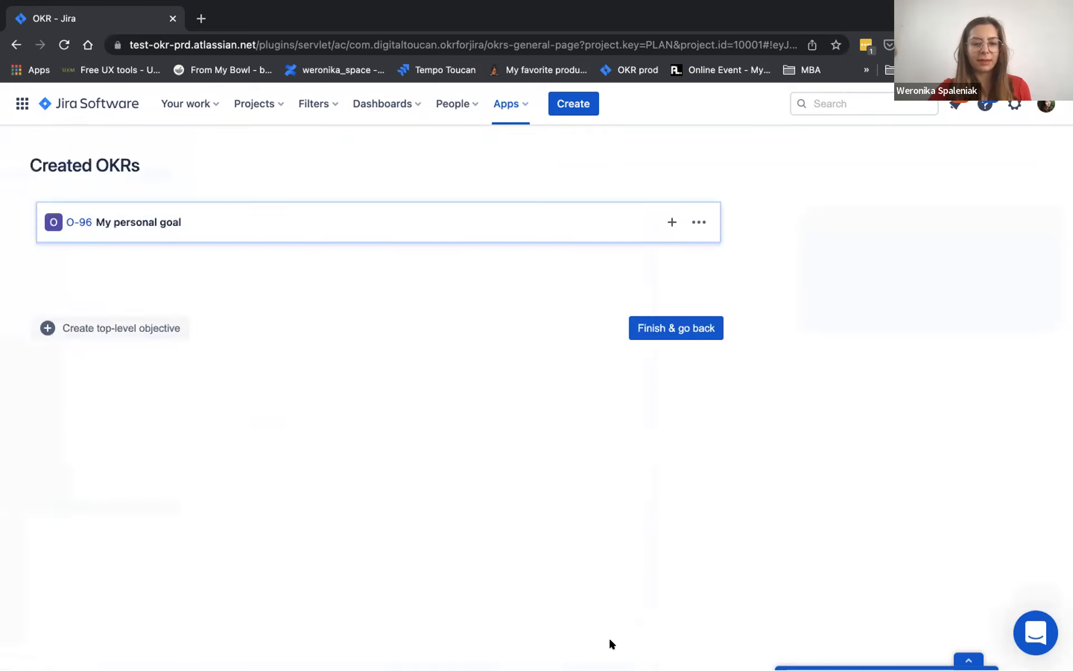
click(670, 330)
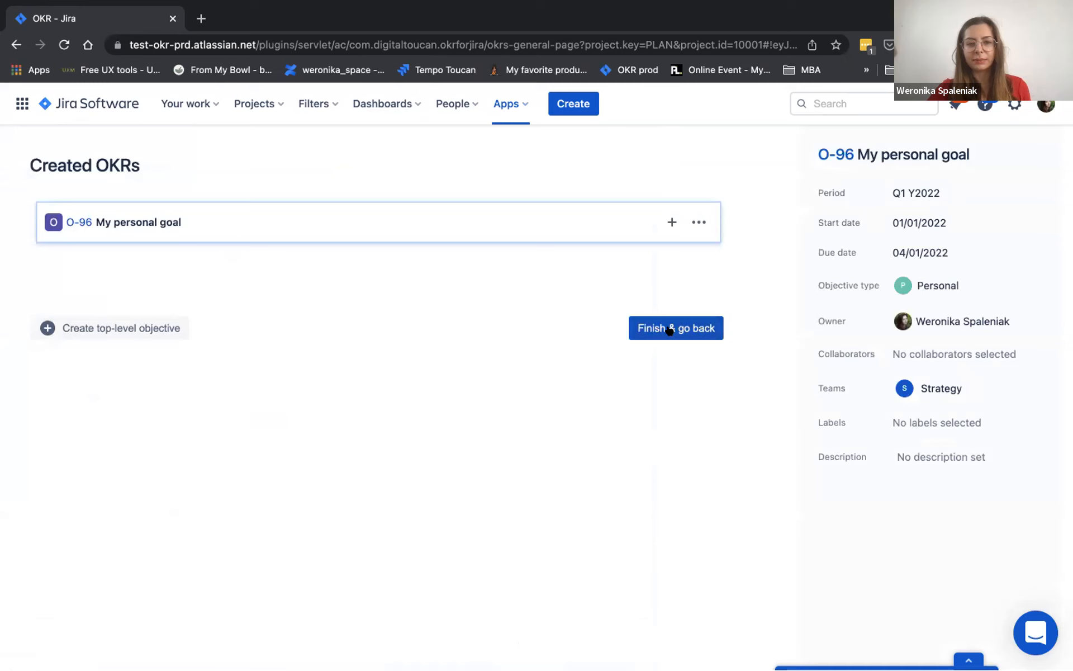
Step: Set O-95 OKR as the higher-level objective of "My personal goal" in its details and go back to the OKR tree
scroll(610, 478, down, 2)
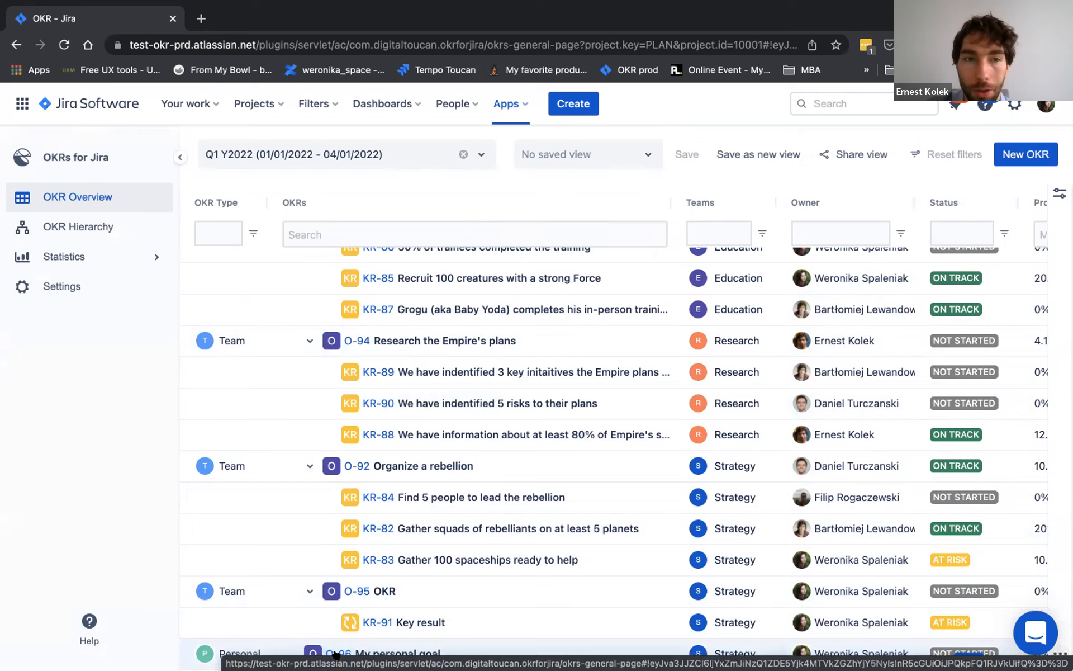
click(335, 653)
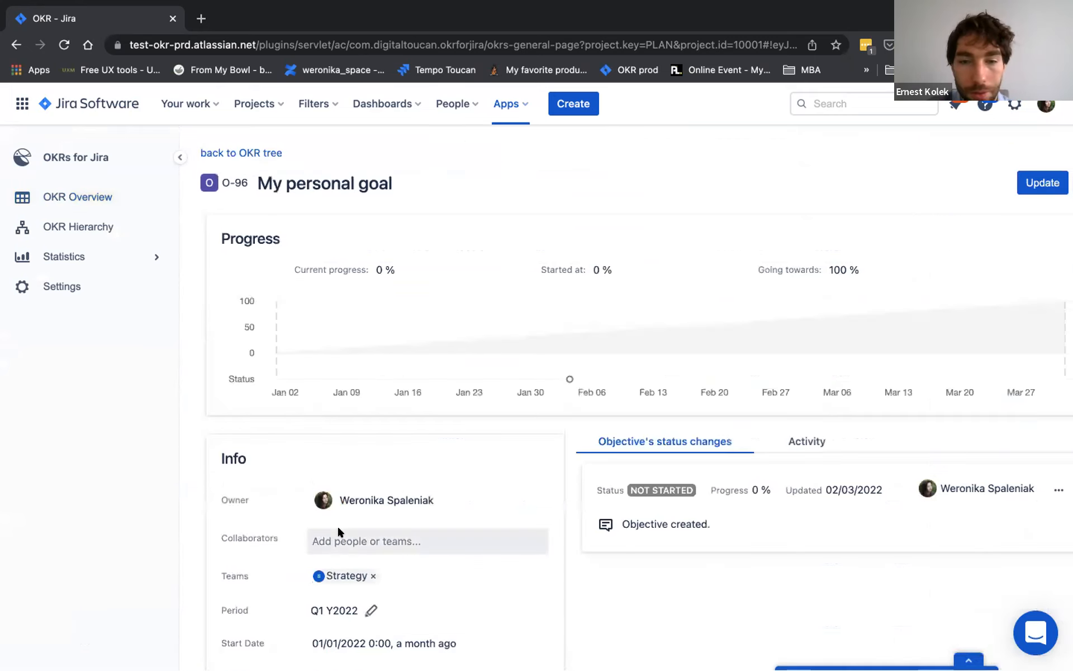
scroll(337, 525, down, 8)
scroll(350, 347, up, 2)
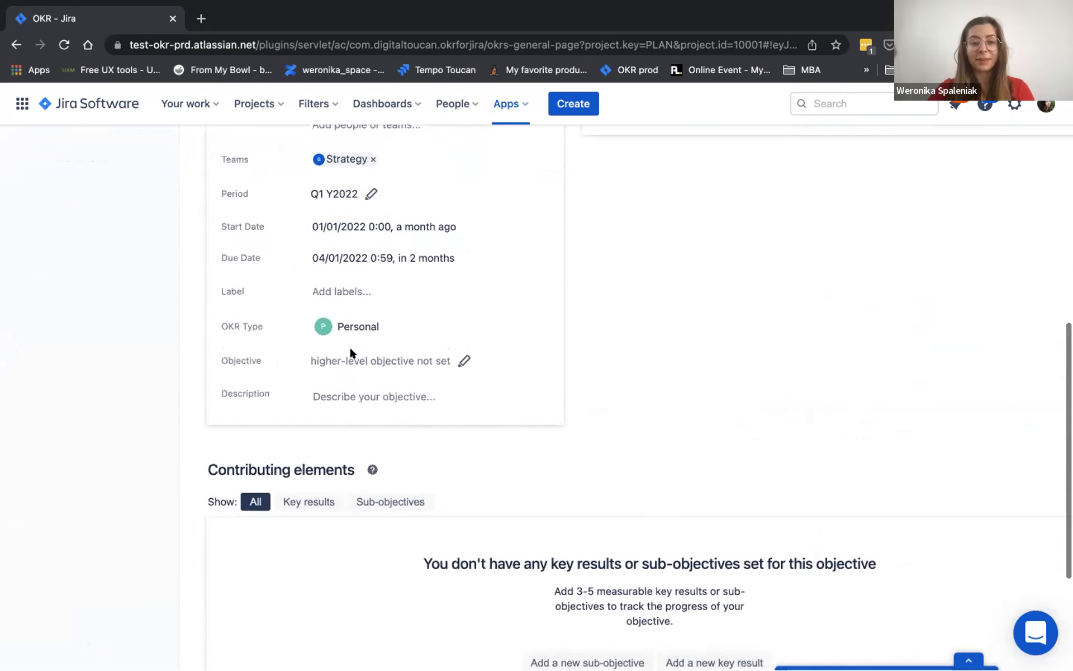
click(463, 359)
click(360, 415)
click(715, 339)
scroll(713, 333, up, 5)
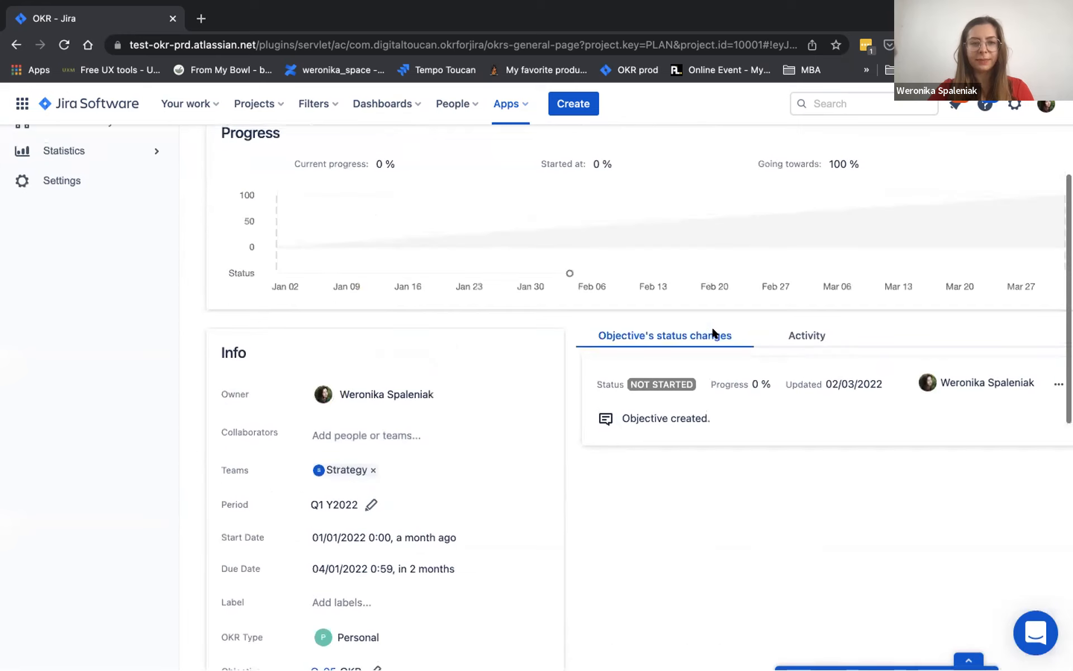
scroll(715, 334, up, 2)
click(242, 152)
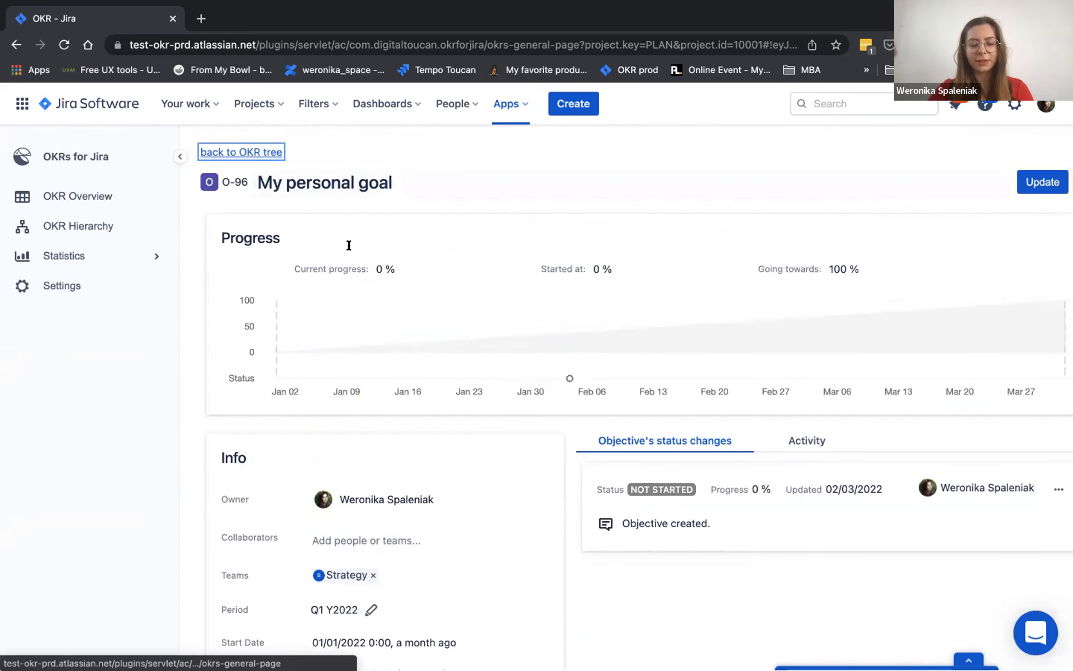